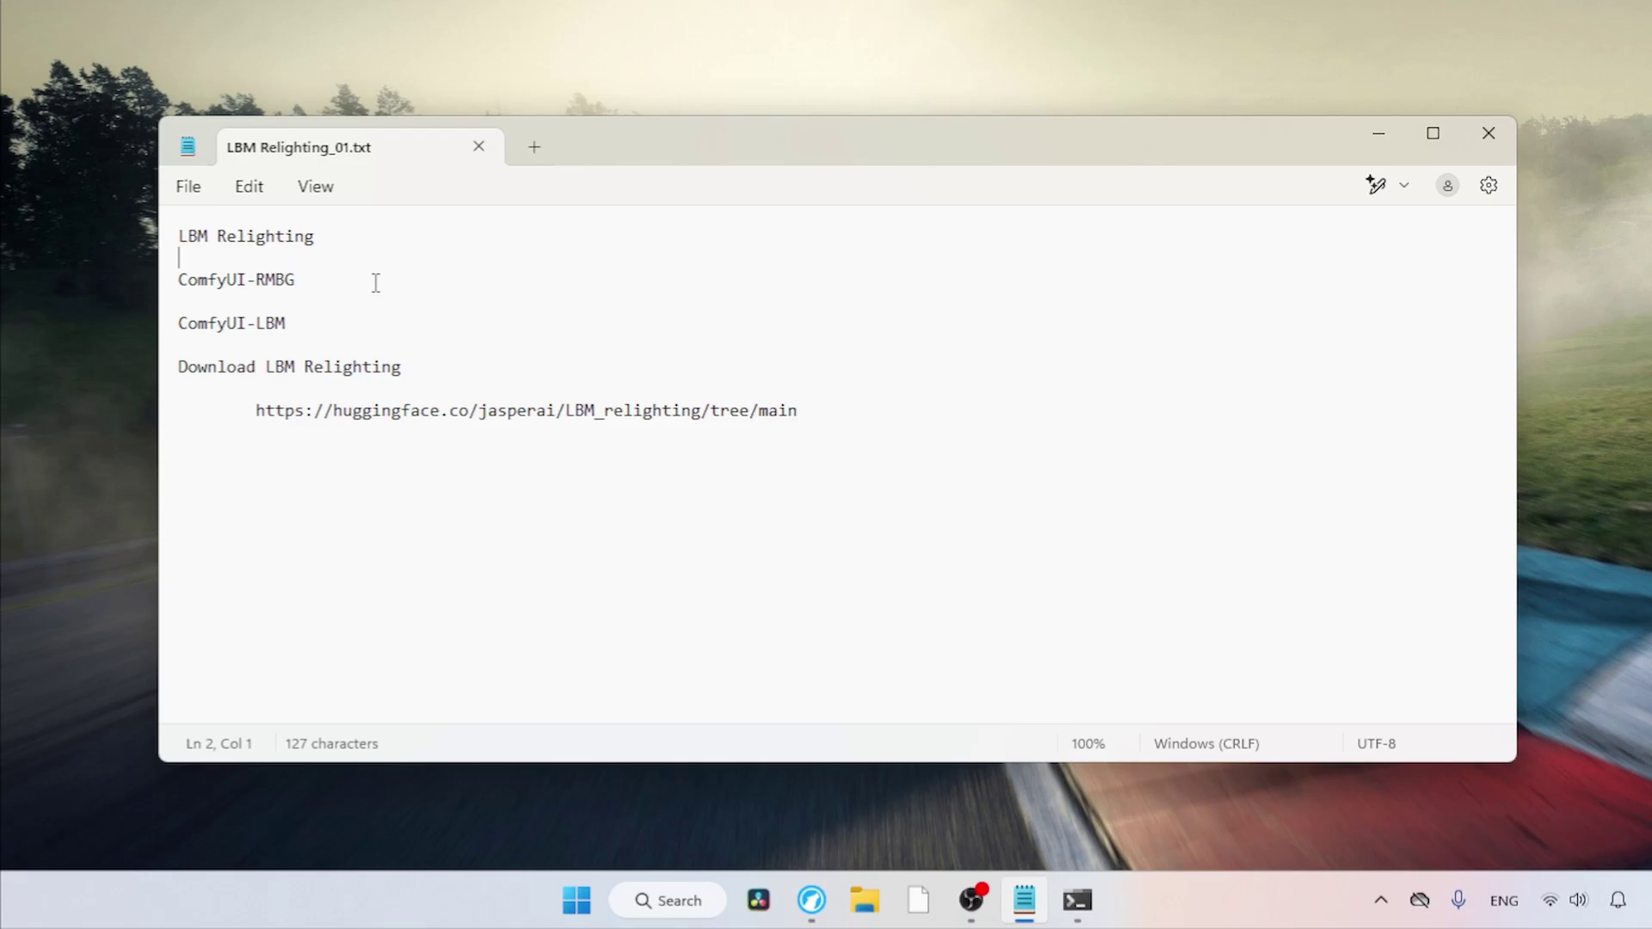
Step: Highlight the ComfyUI-RMBG and ComfyUI-LBM requirements listed in the notes
left_click_drag(376, 282, 155, 282)
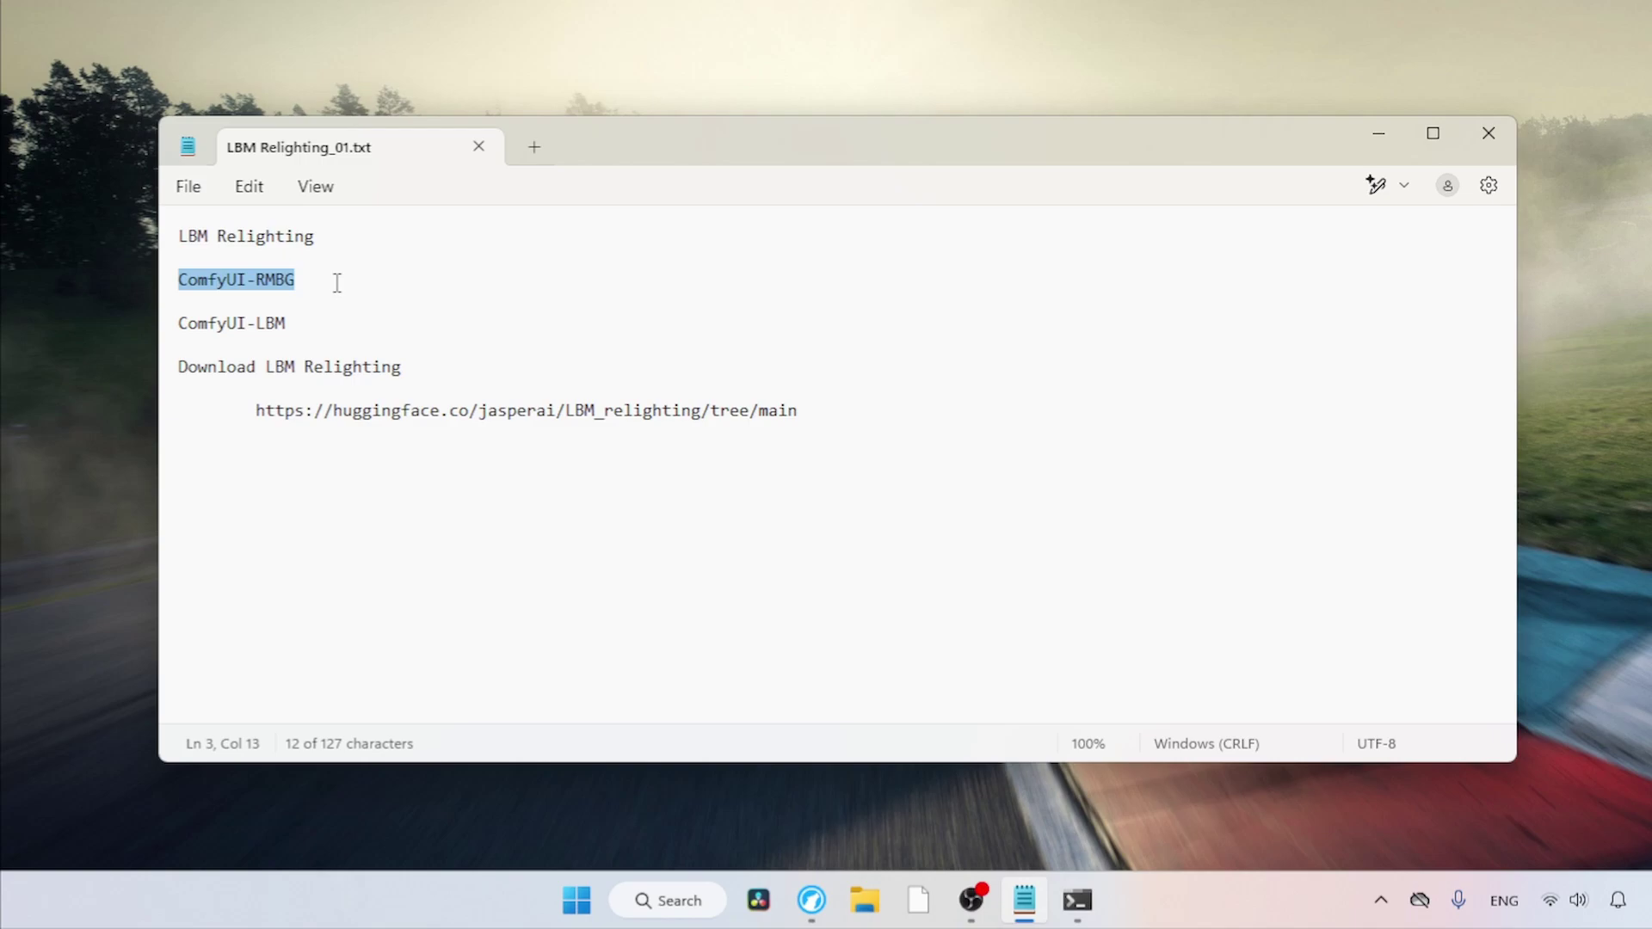
left_click_drag(332, 324, 170, 327)
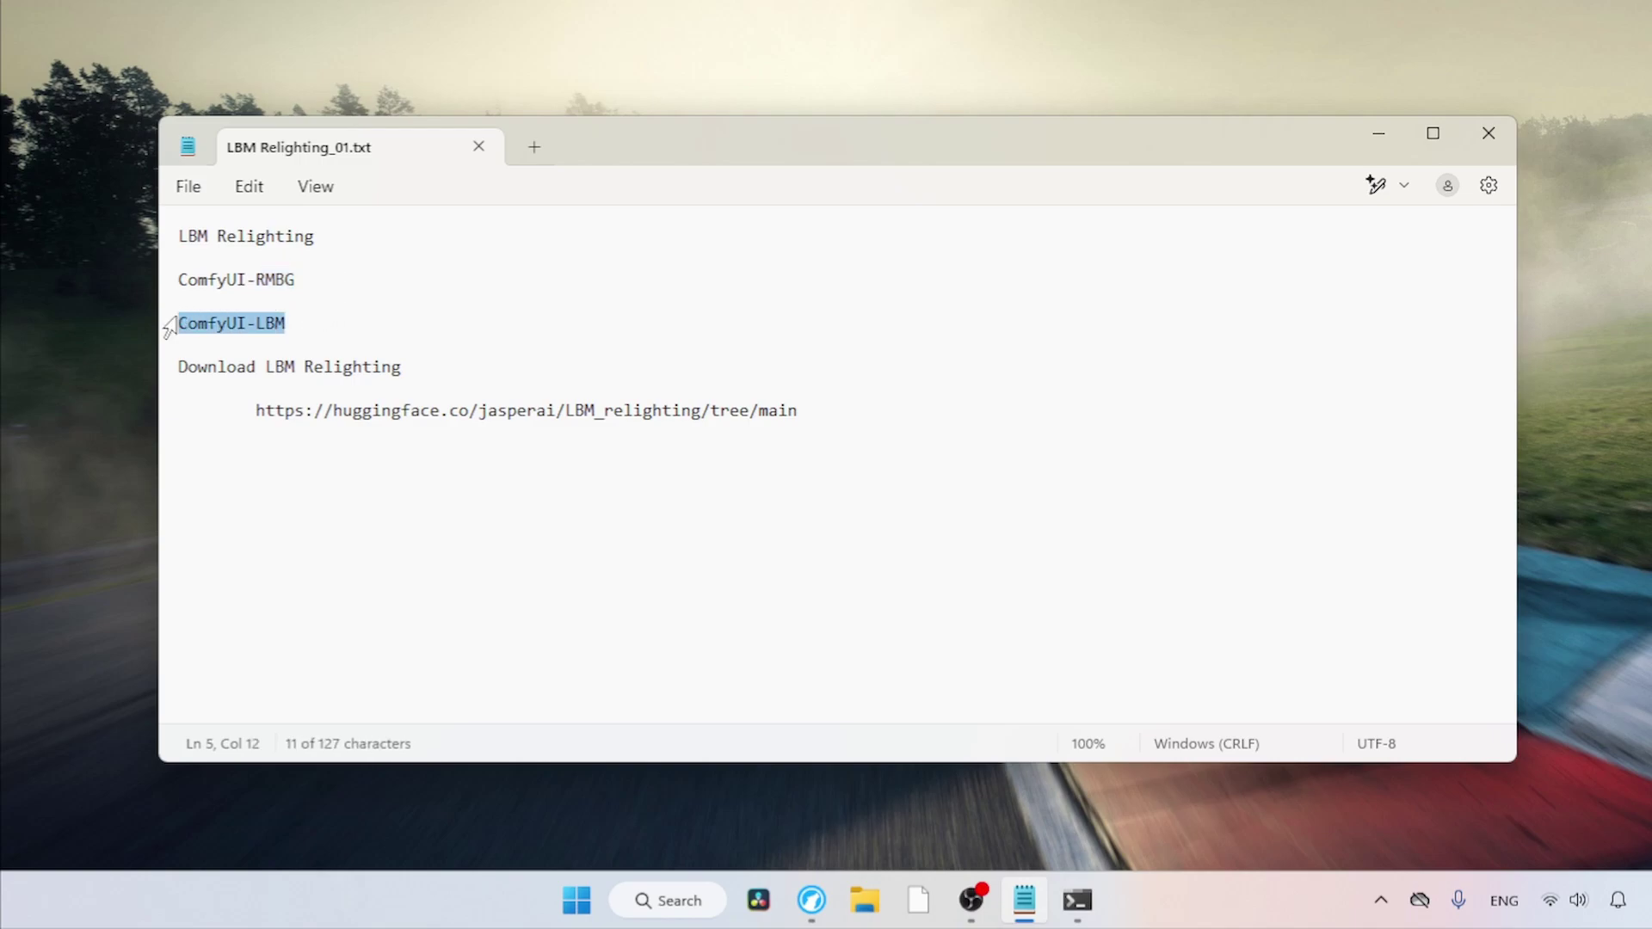
left_click(397, 280)
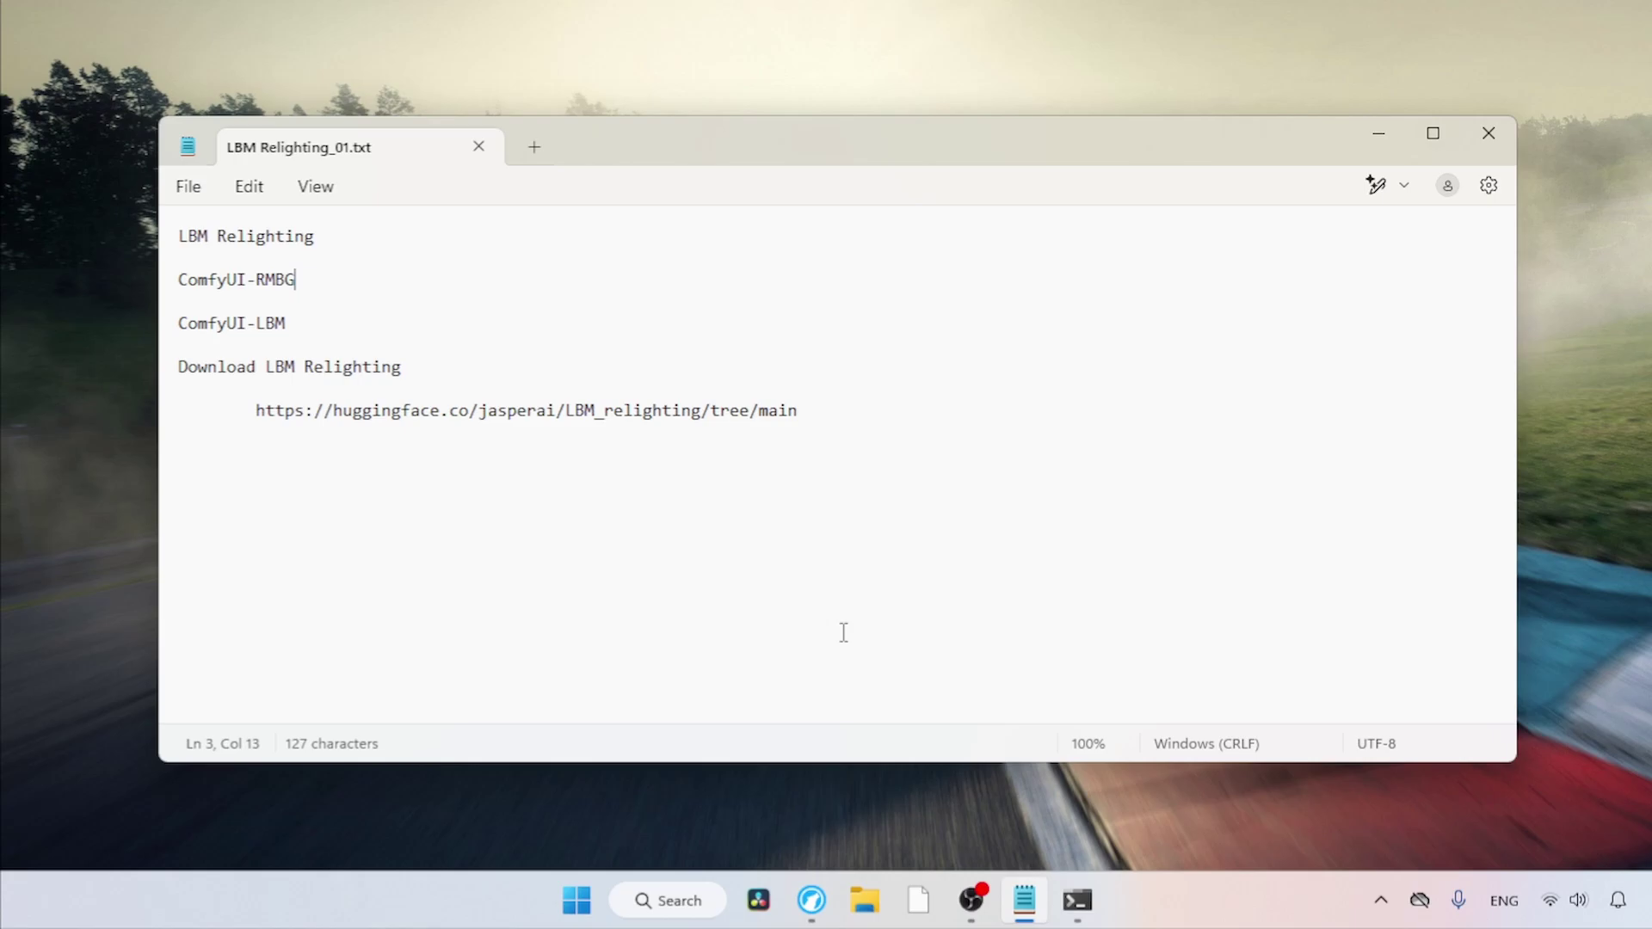
Step: Search the Custom Nodes Manager for 'comfyui rmbg' and confirm it is installed
left_click(812, 900)
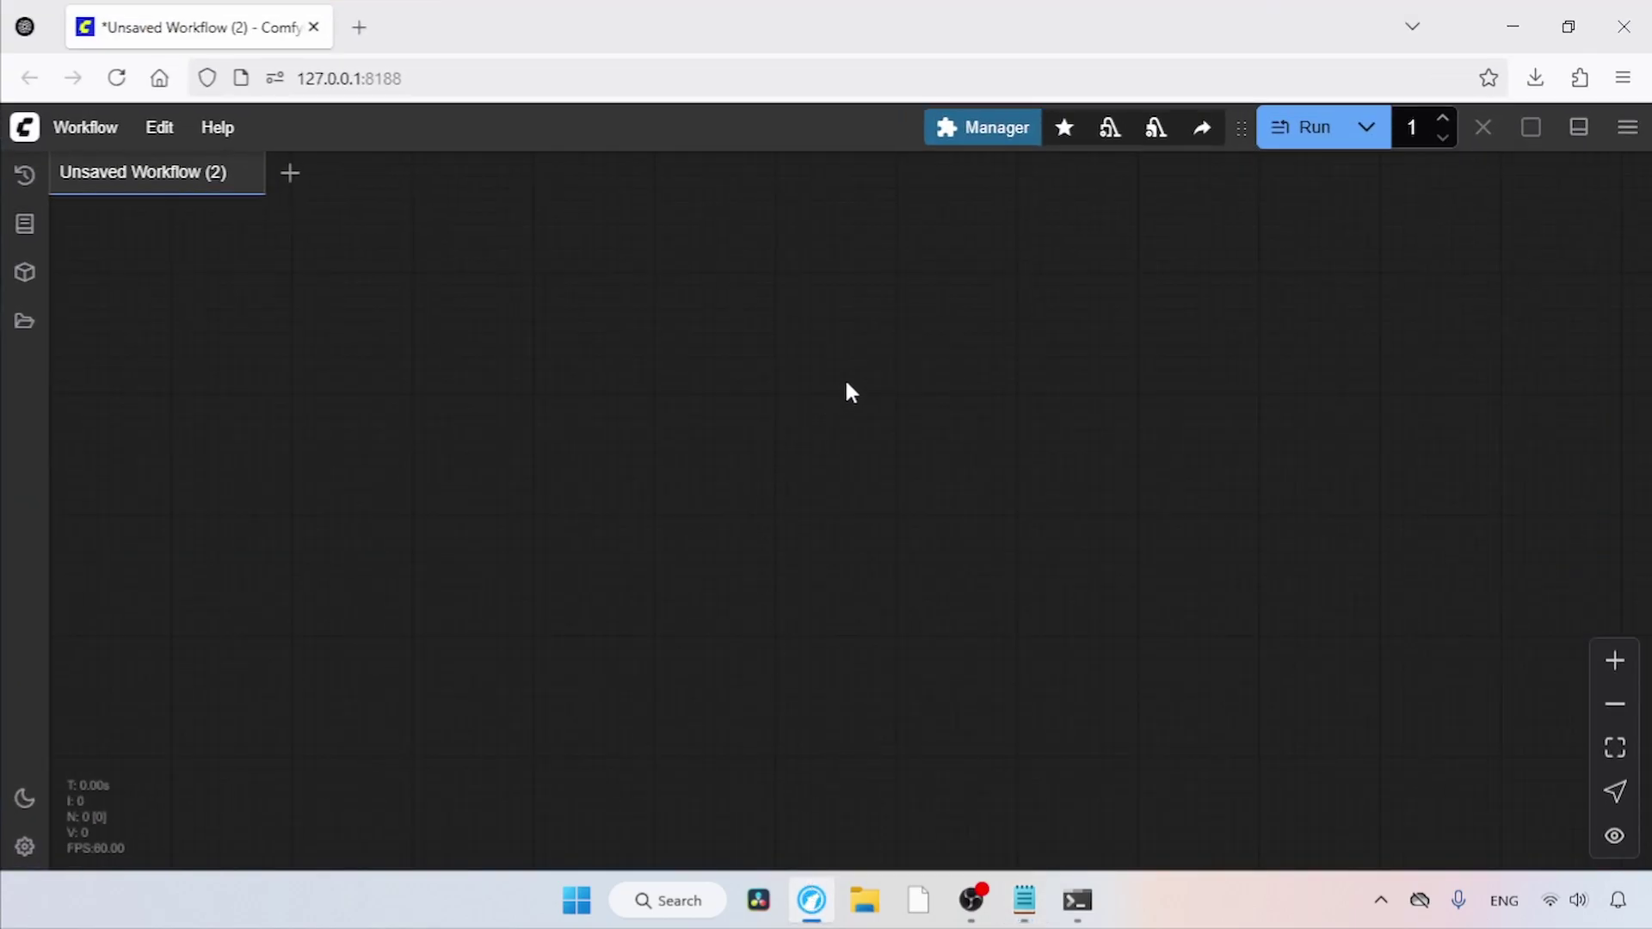
left_click(980, 138)
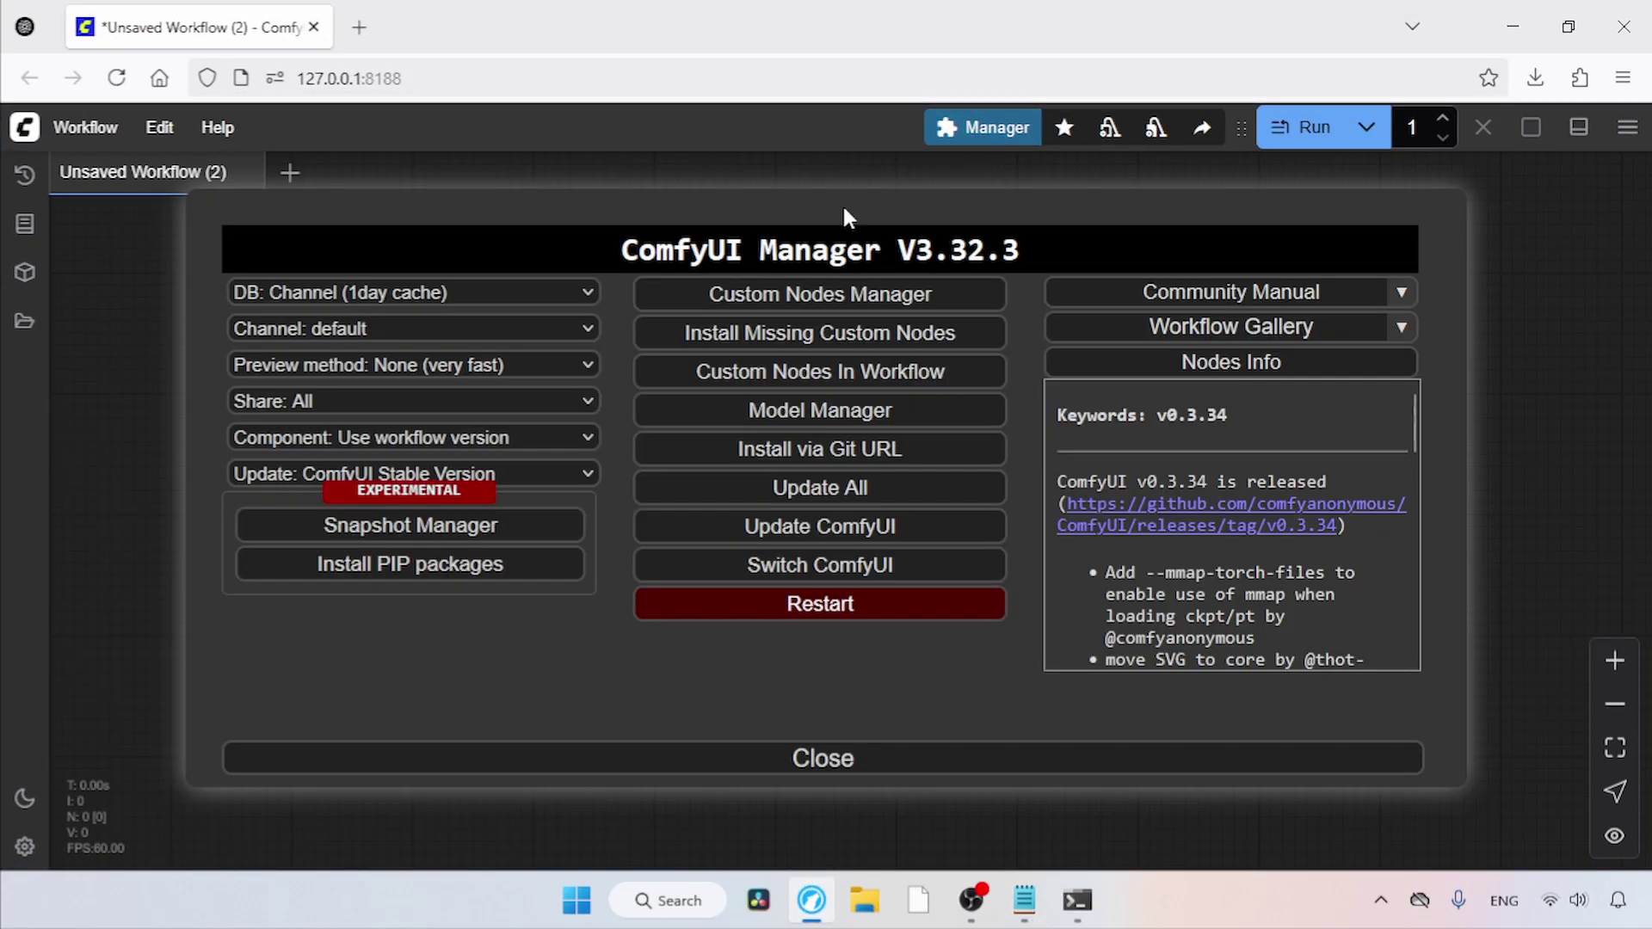
left_click(812, 294)
left_click(634, 238)
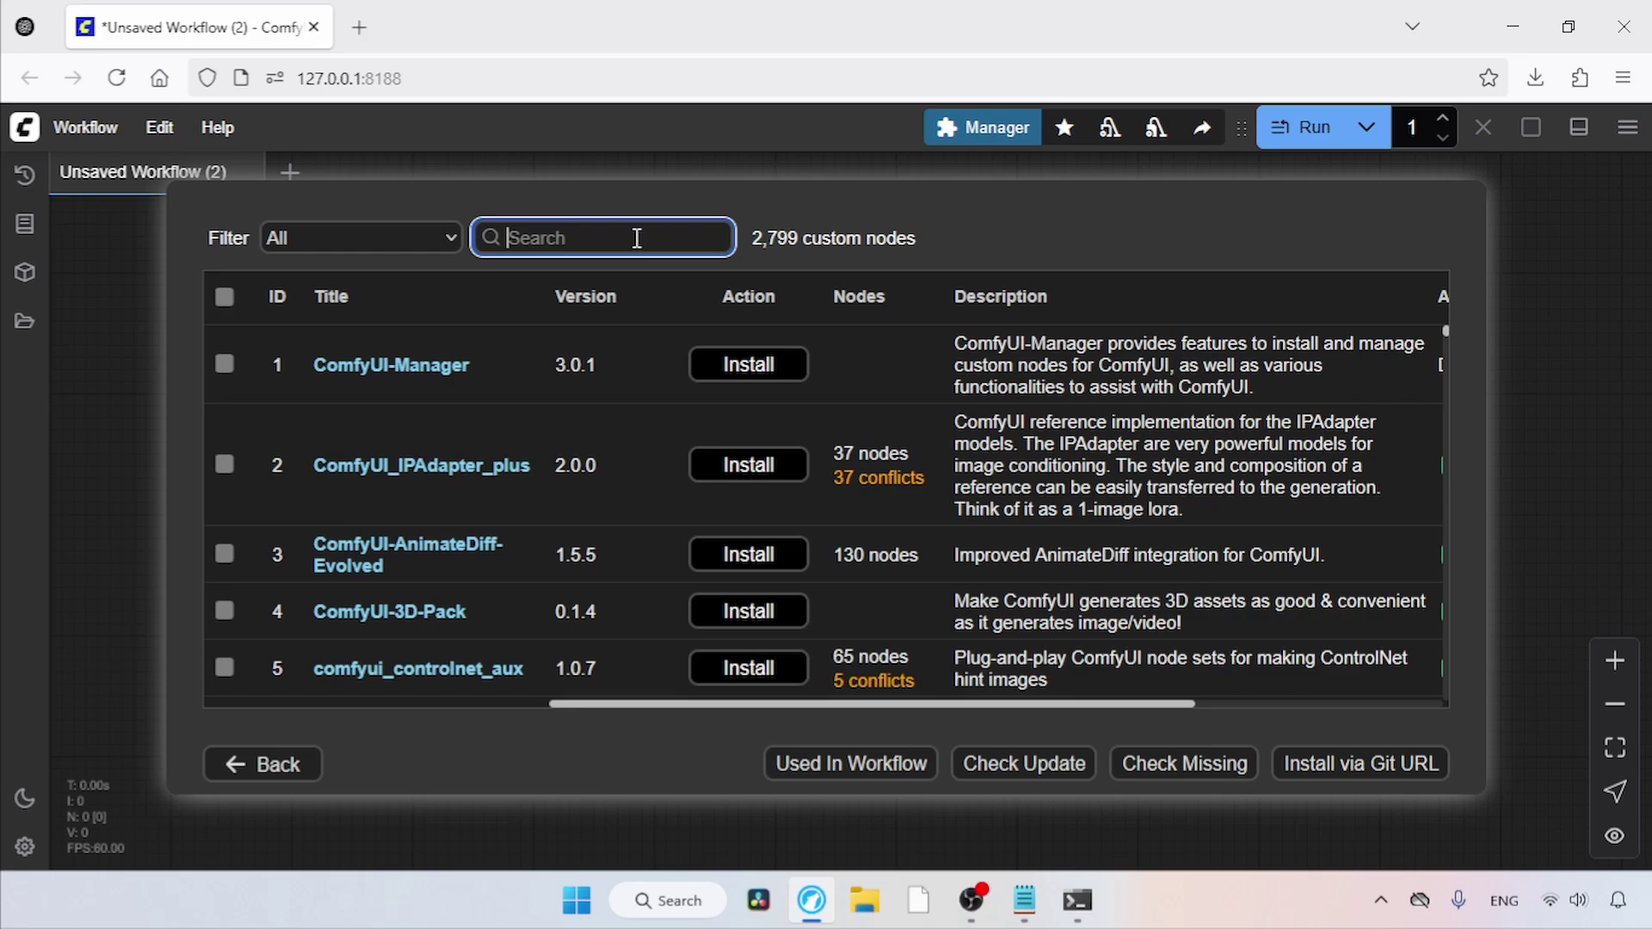
type("comfyui rmbg")
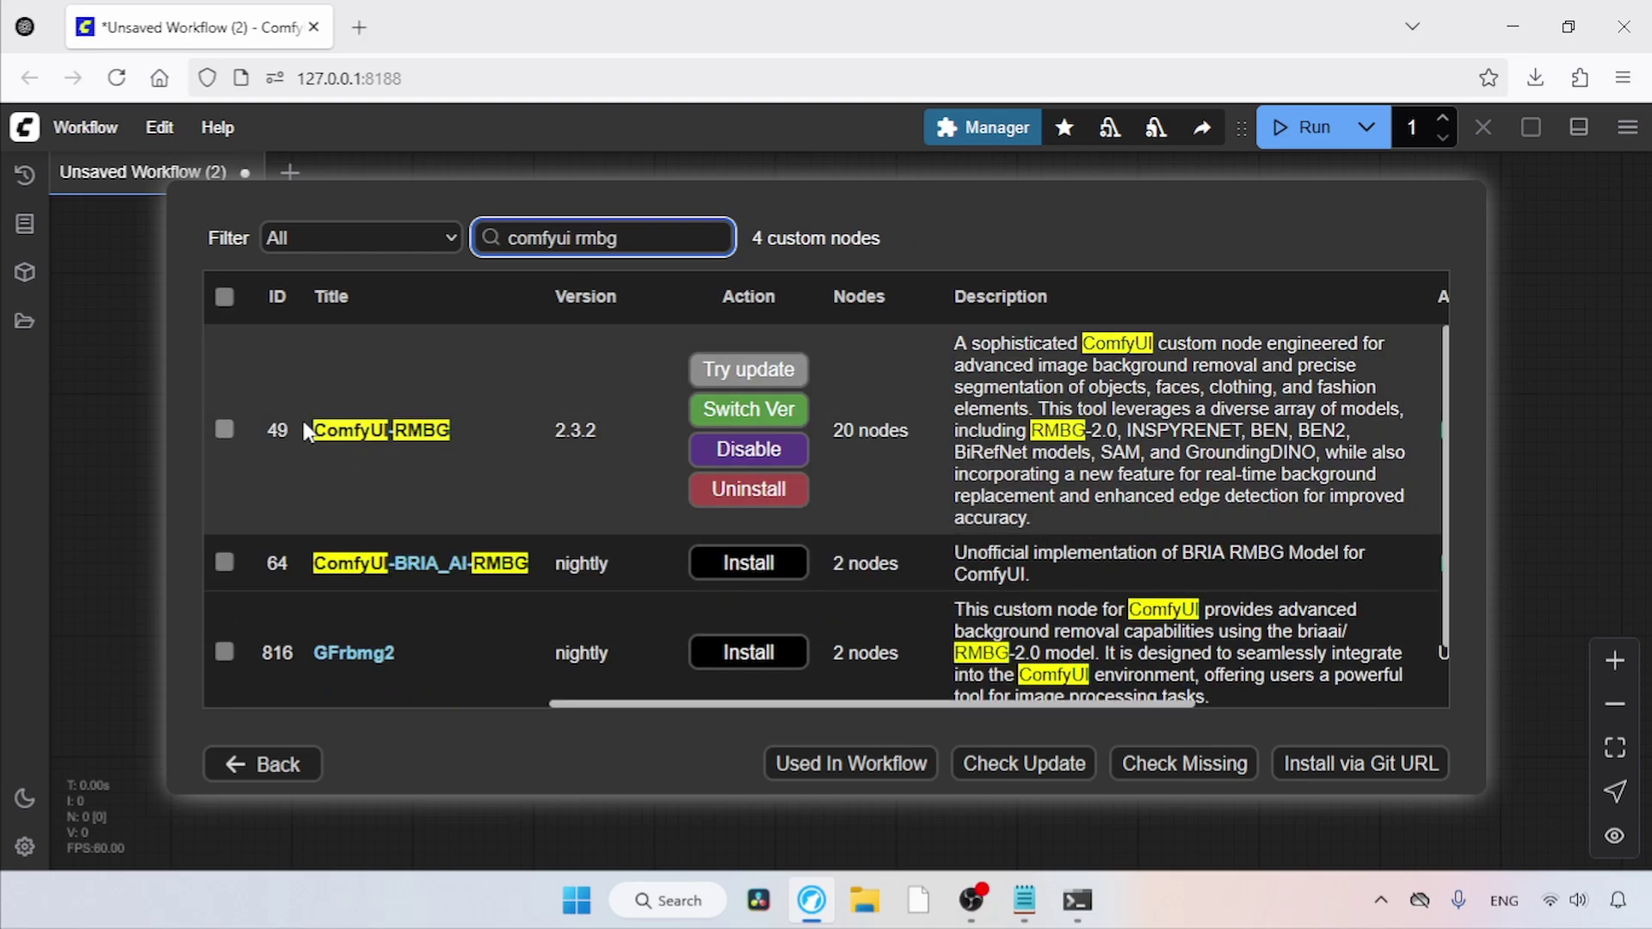
left_click_drag(833, 701, 1211, 431)
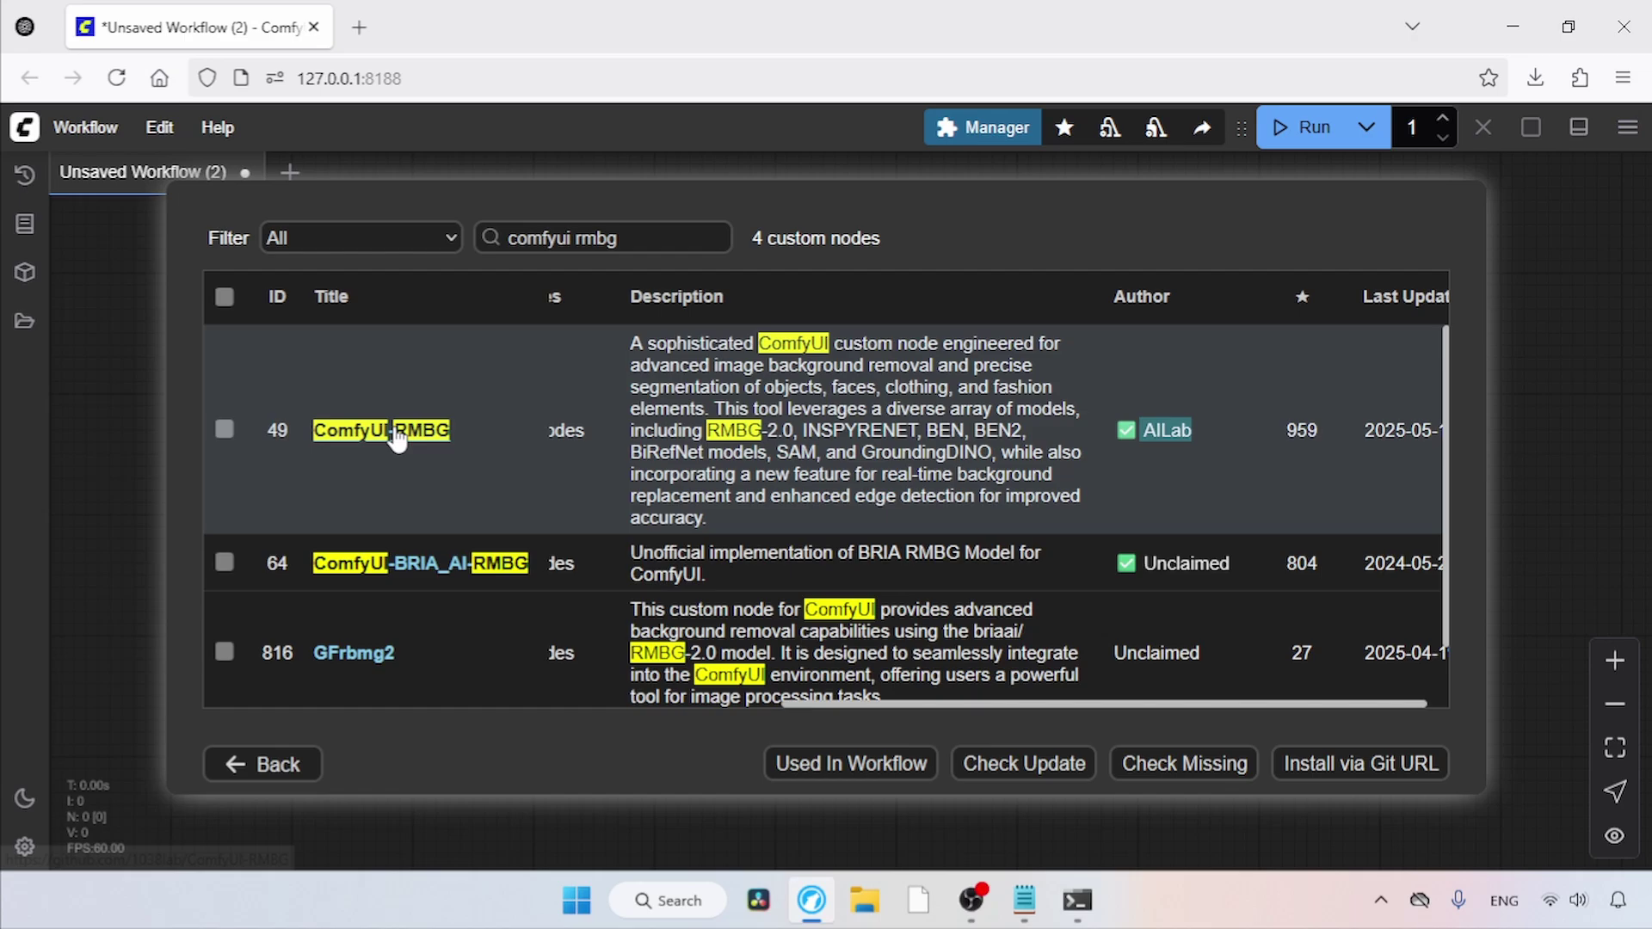
left_click_drag(834, 694, 468, 690)
Step: Search 'comfyui lbm' and confirm ComfyUI-LBM by AILab is installed, then go back
left_click(576, 238)
left_click_drag(576, 237, 648, 240)
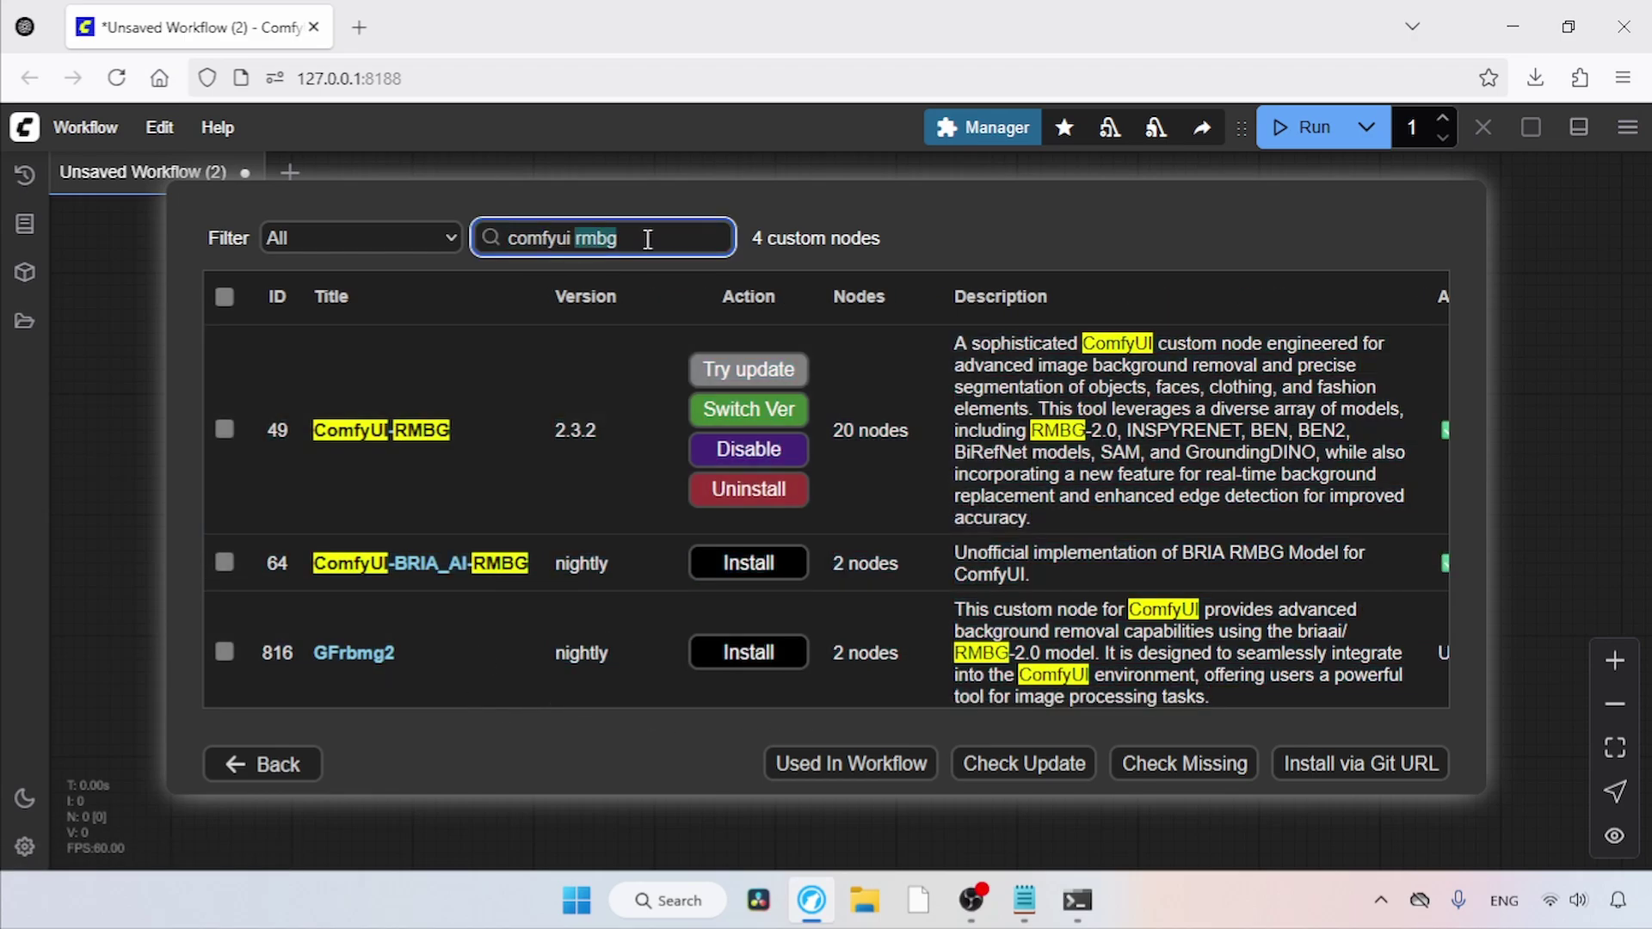
key("BackSpace")
type("lbm")
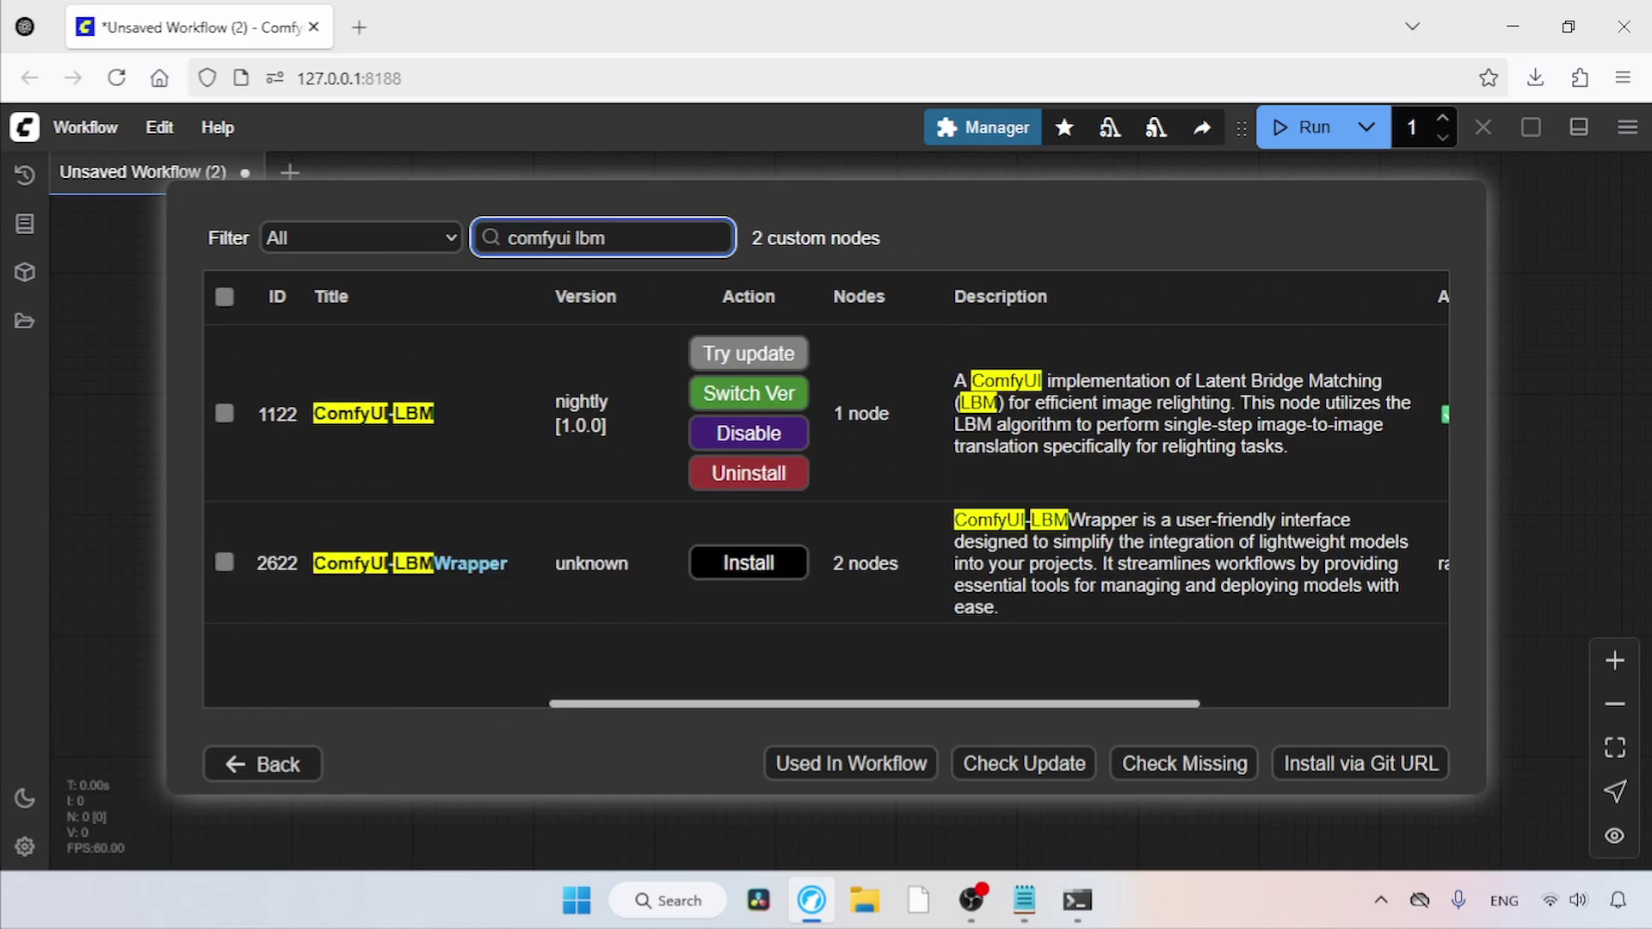
left_click_drag(306, 403, 436, 396)
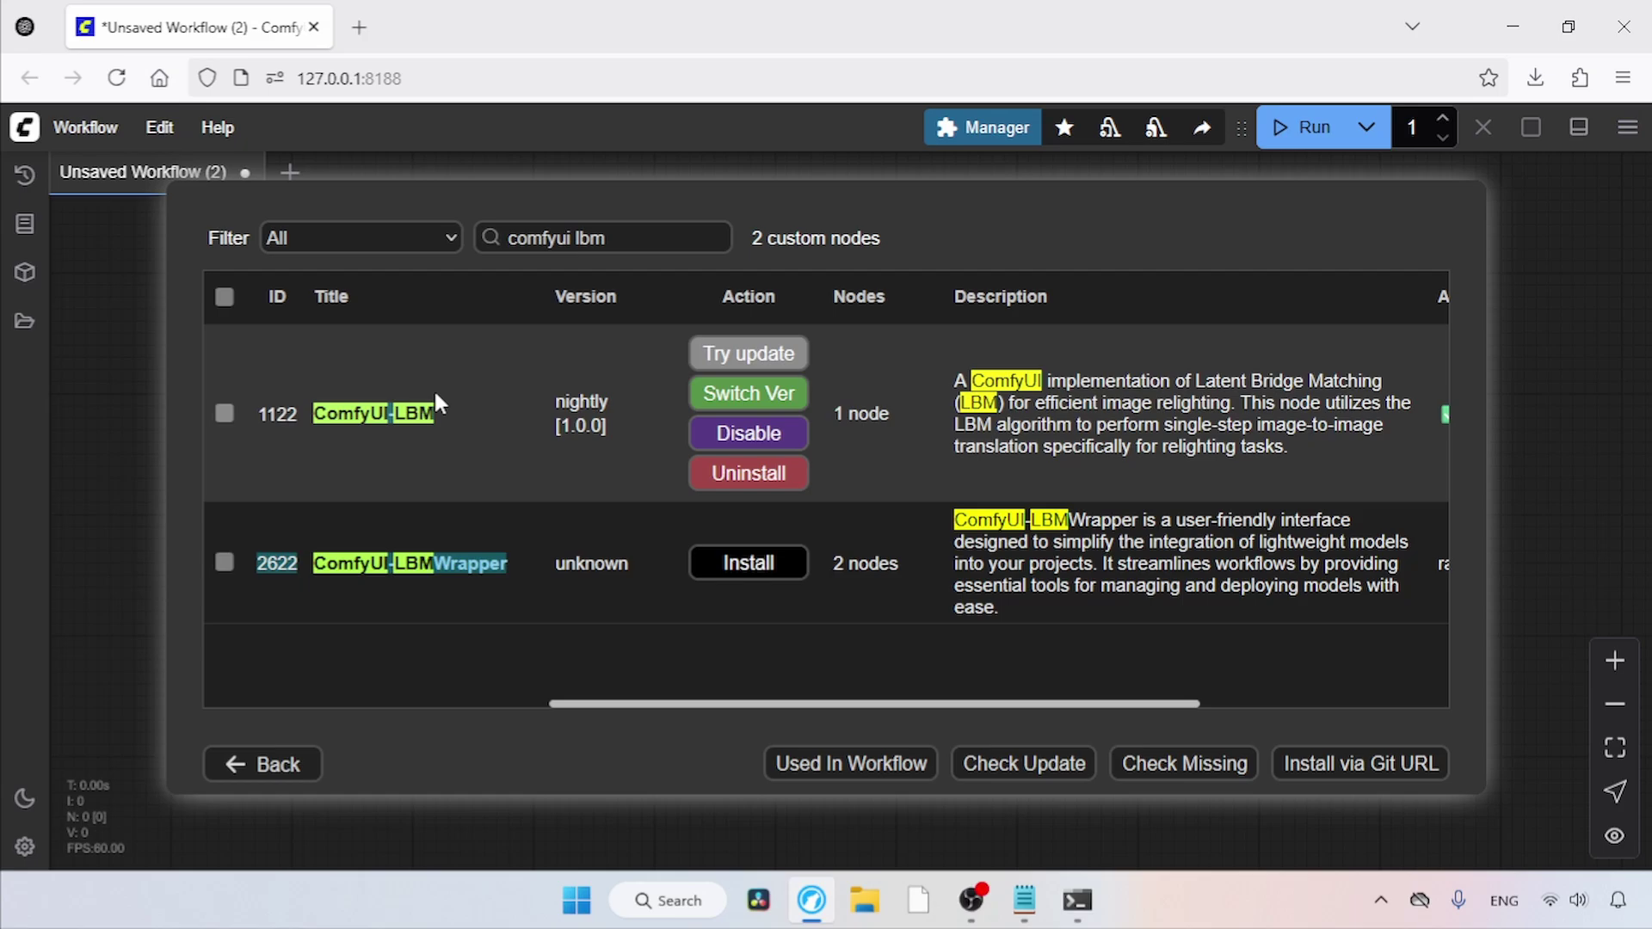
left_click_drag(844, 704, 1179, 428)
double_click(1169, 413)
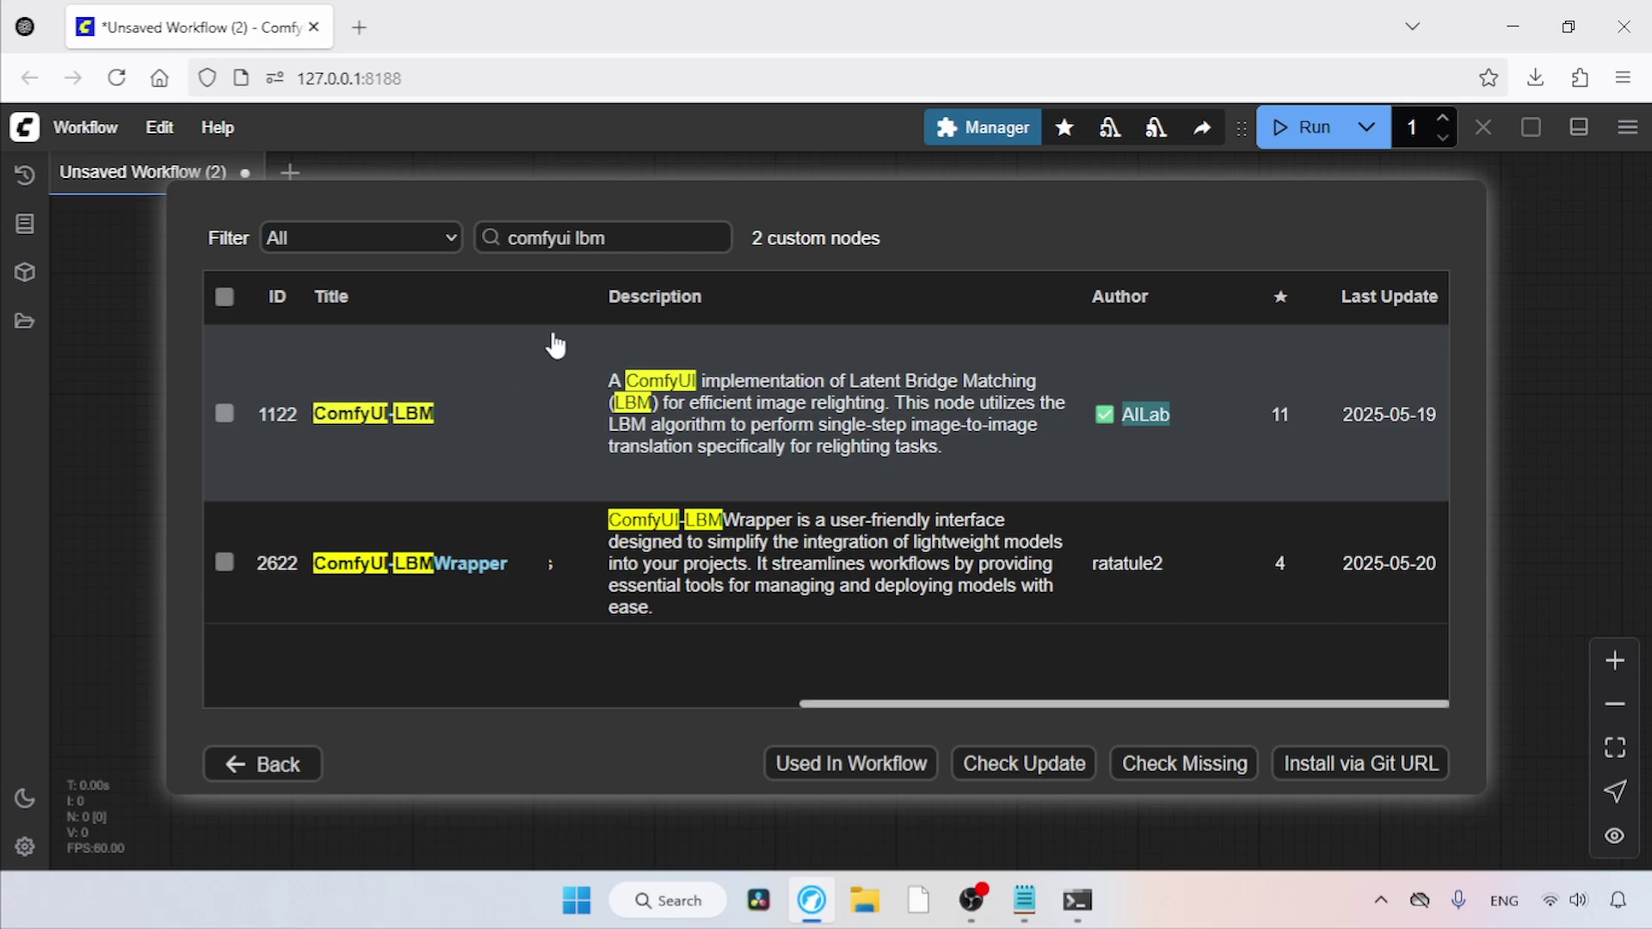
left_click(308, 768)
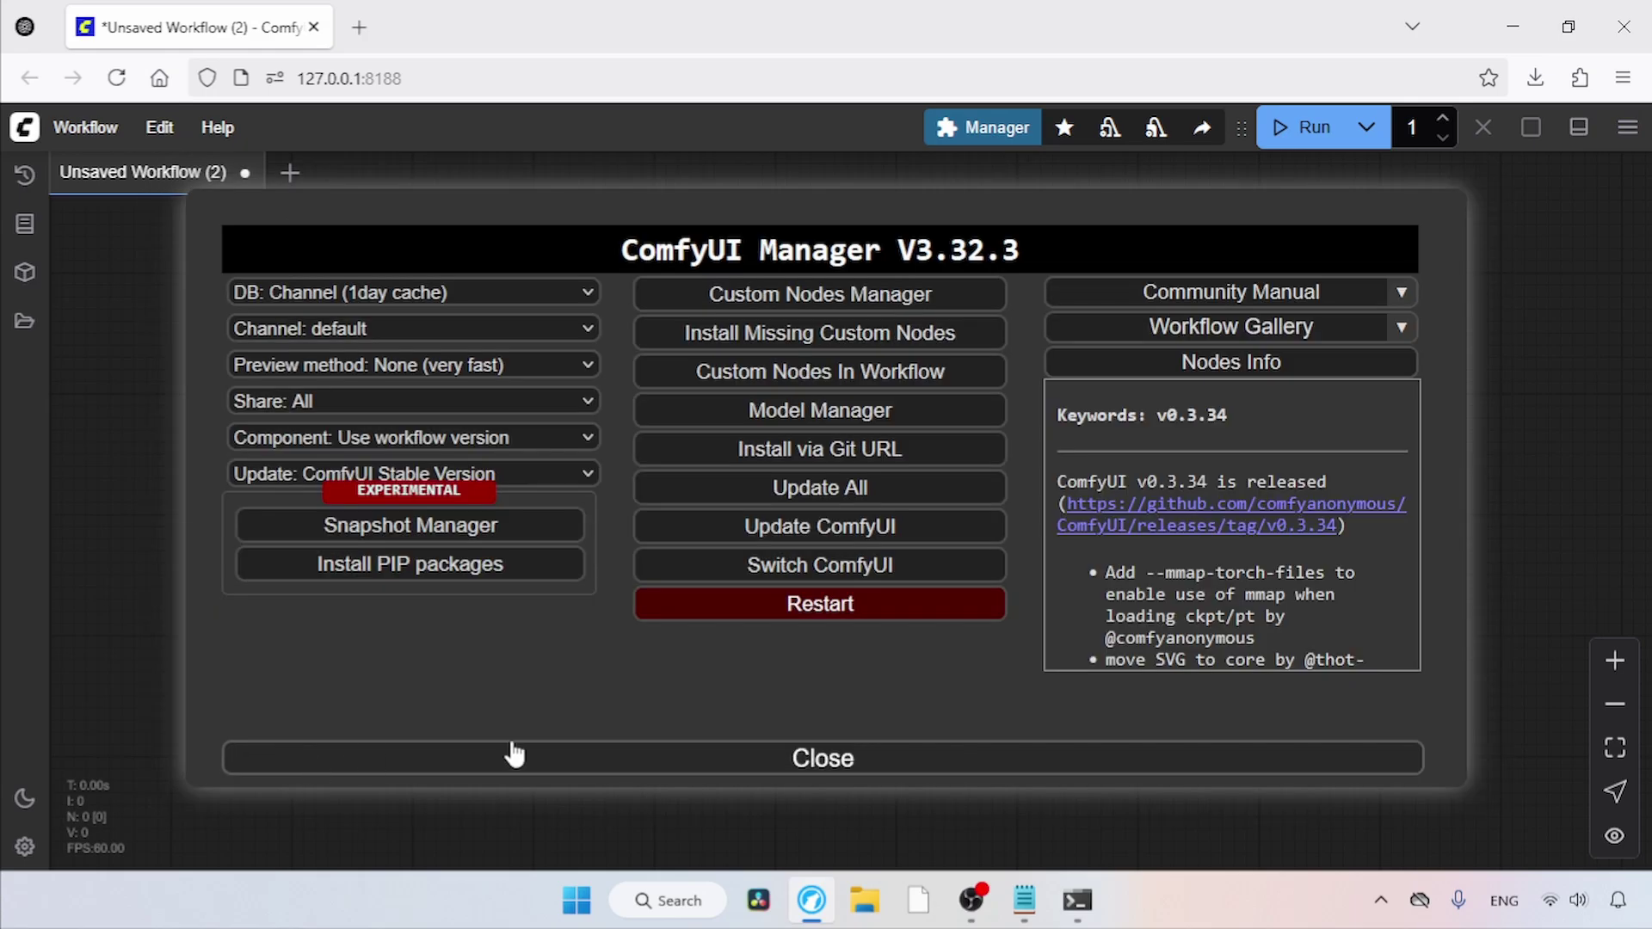
Step: Close the Manager and copy the Hugging Face link from the notes
left_click(896, 755)
left_click(1511, 27)
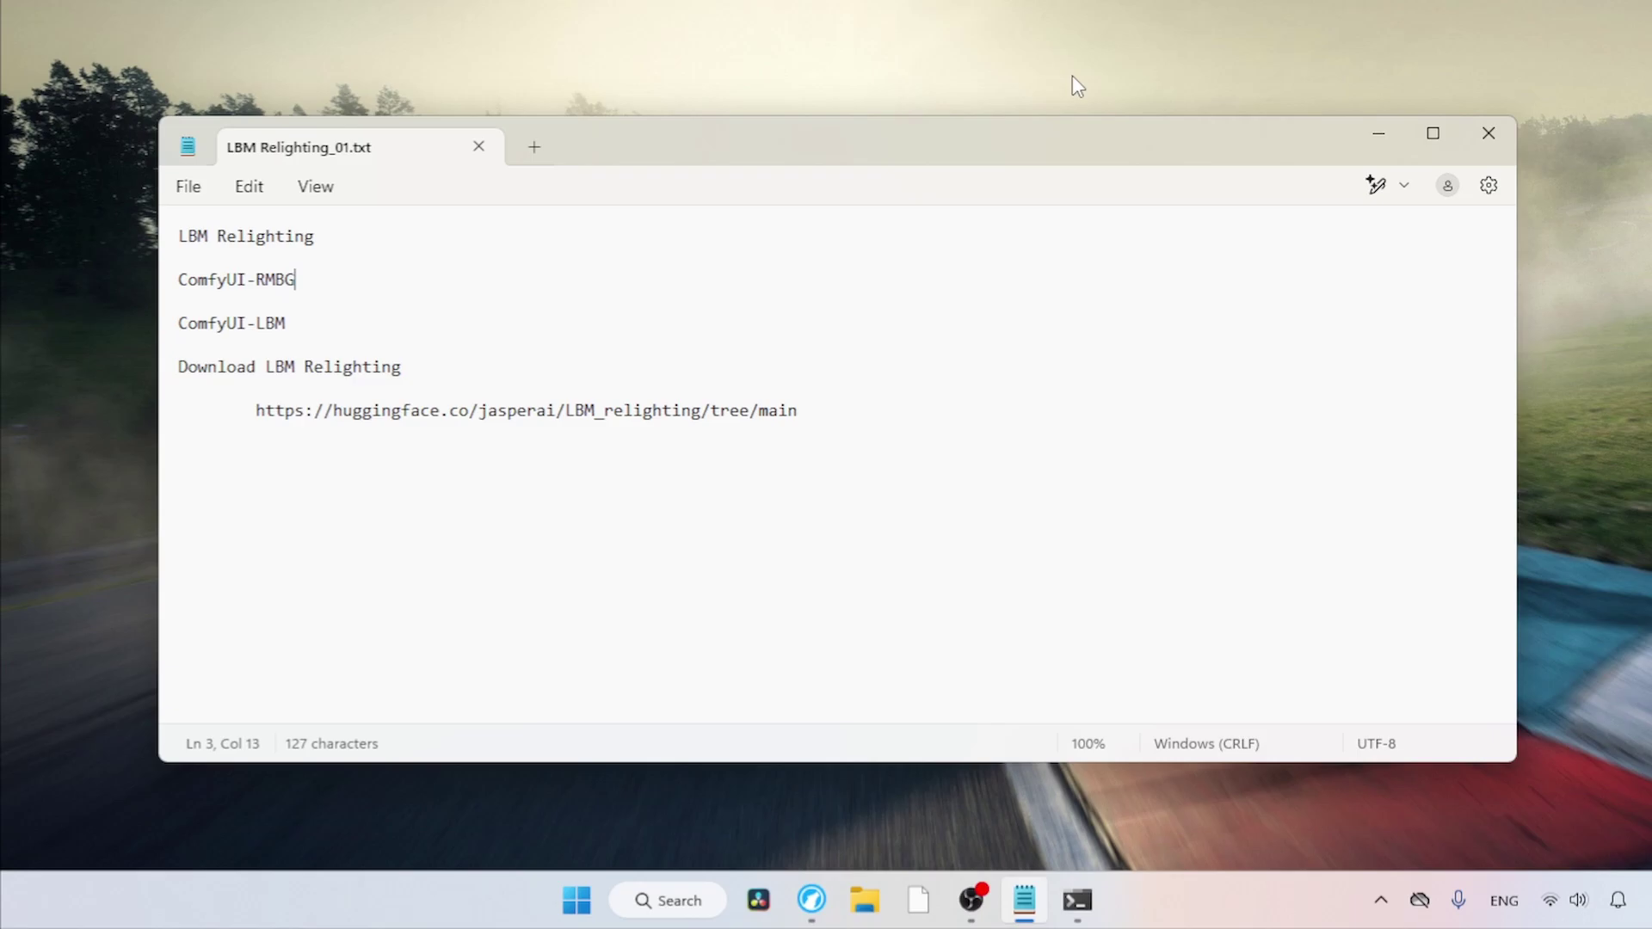
triple_click(909, 398)
key("ctrl+c")
Step: Open the jasperai/LBM_relighting page in a new tab and find the 5.02 GB model.safetensors
left_click(811, 900)
left_click(357, 26)
key("ctrl+v")
key("Return")
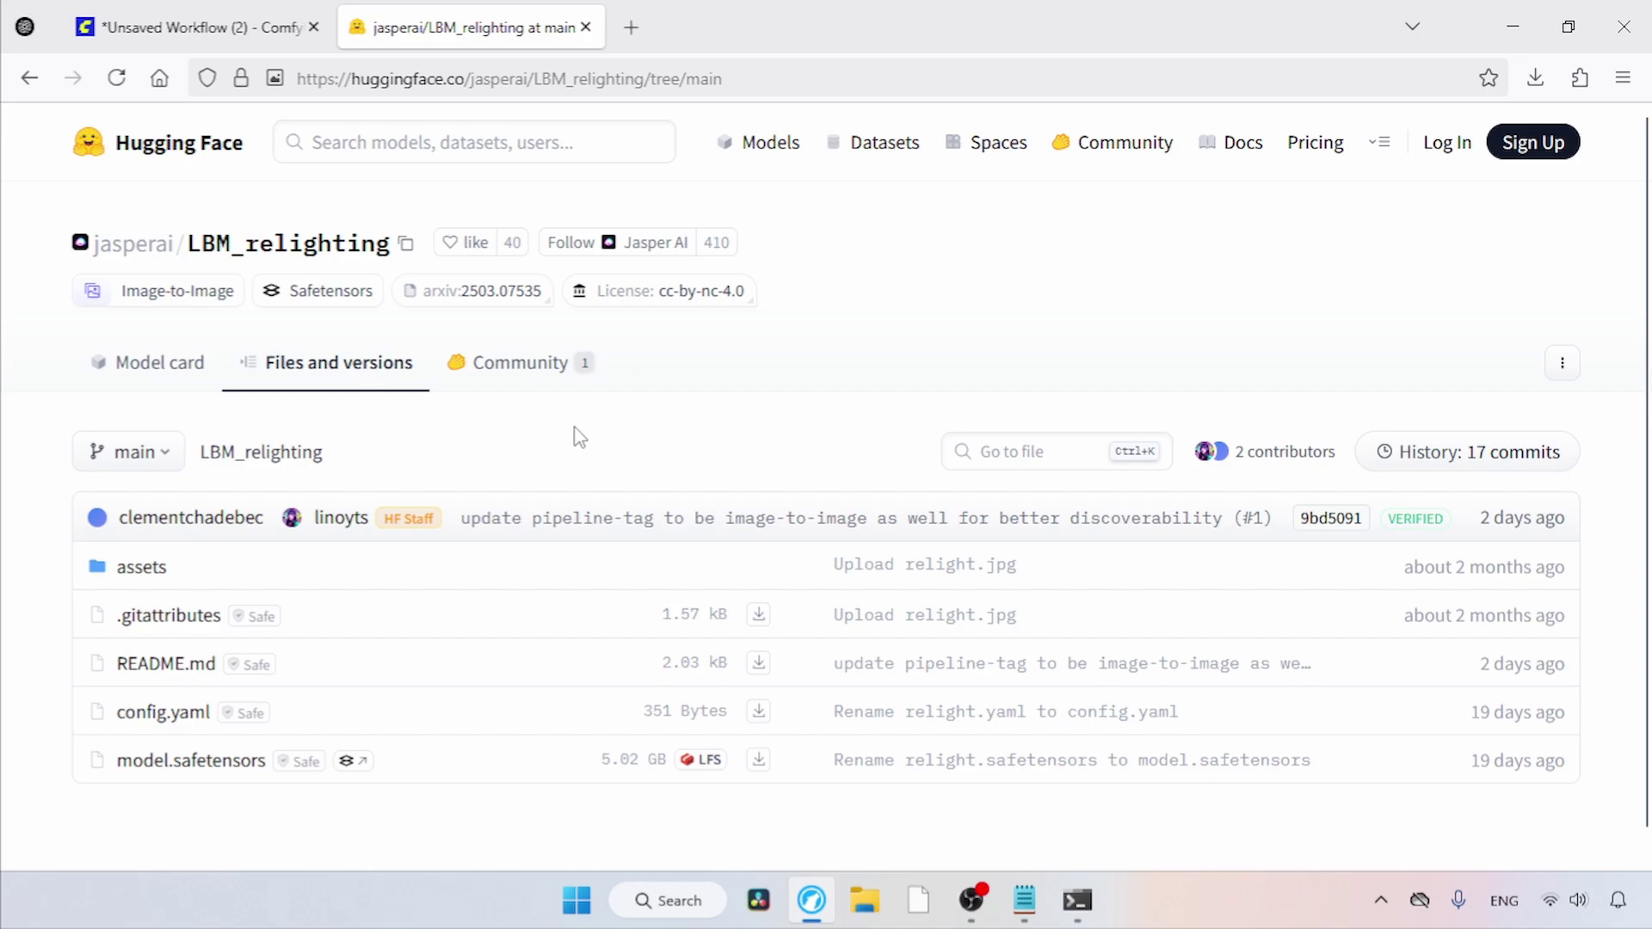
scroll(895, 602, "down", 1)
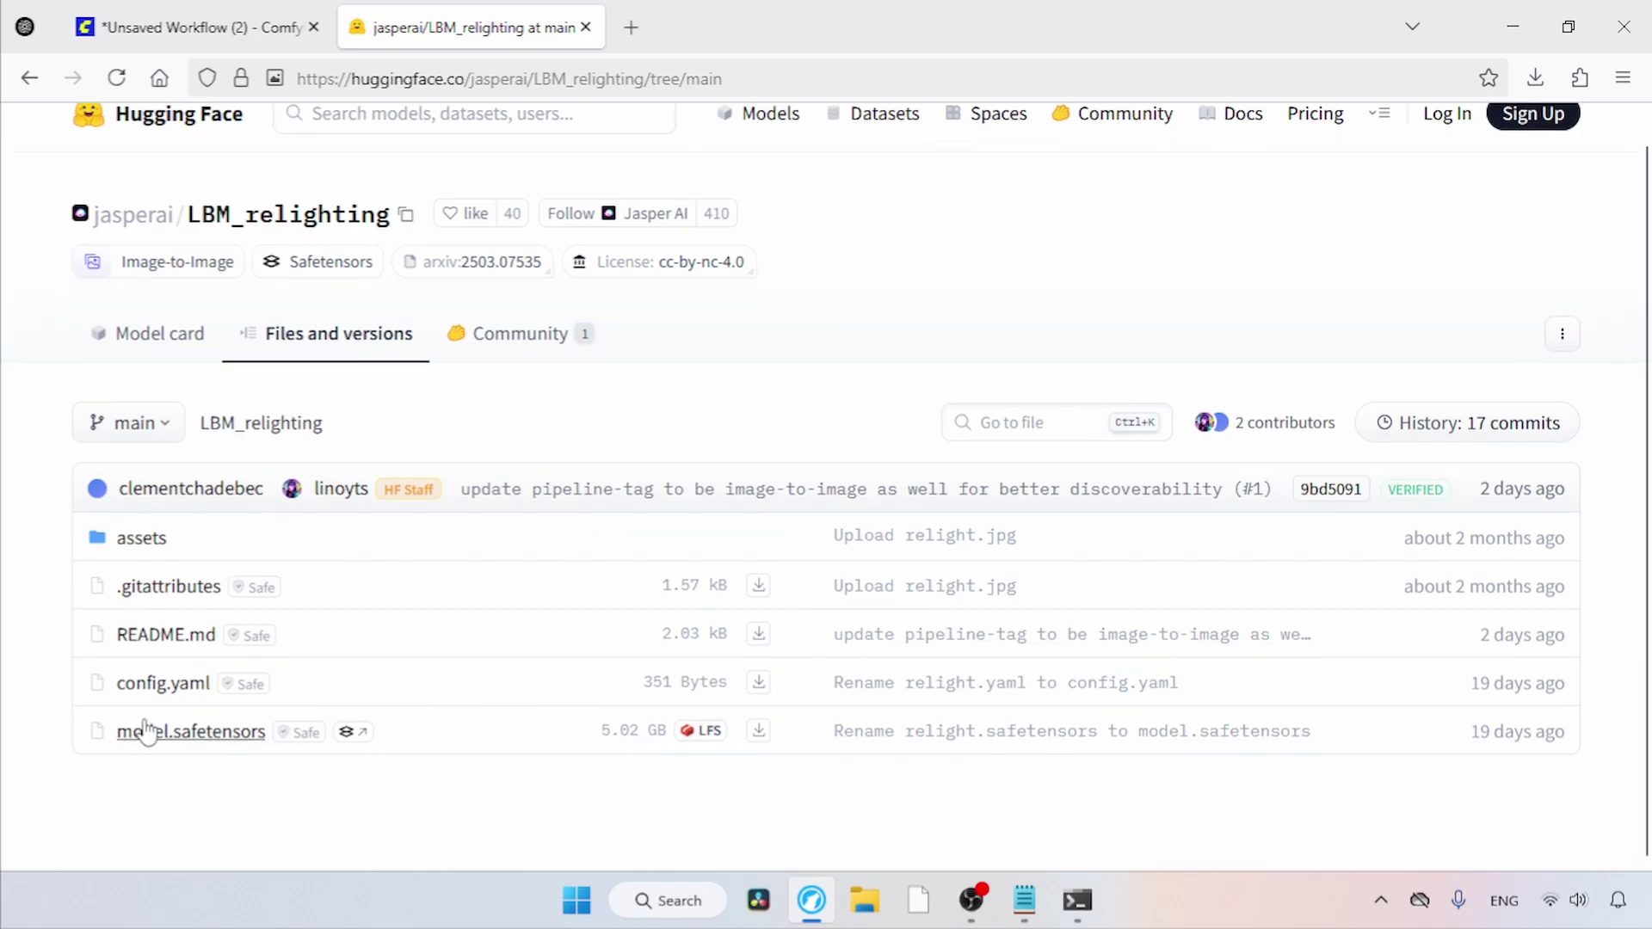
left_click_drag(101, 727, 353, 730)
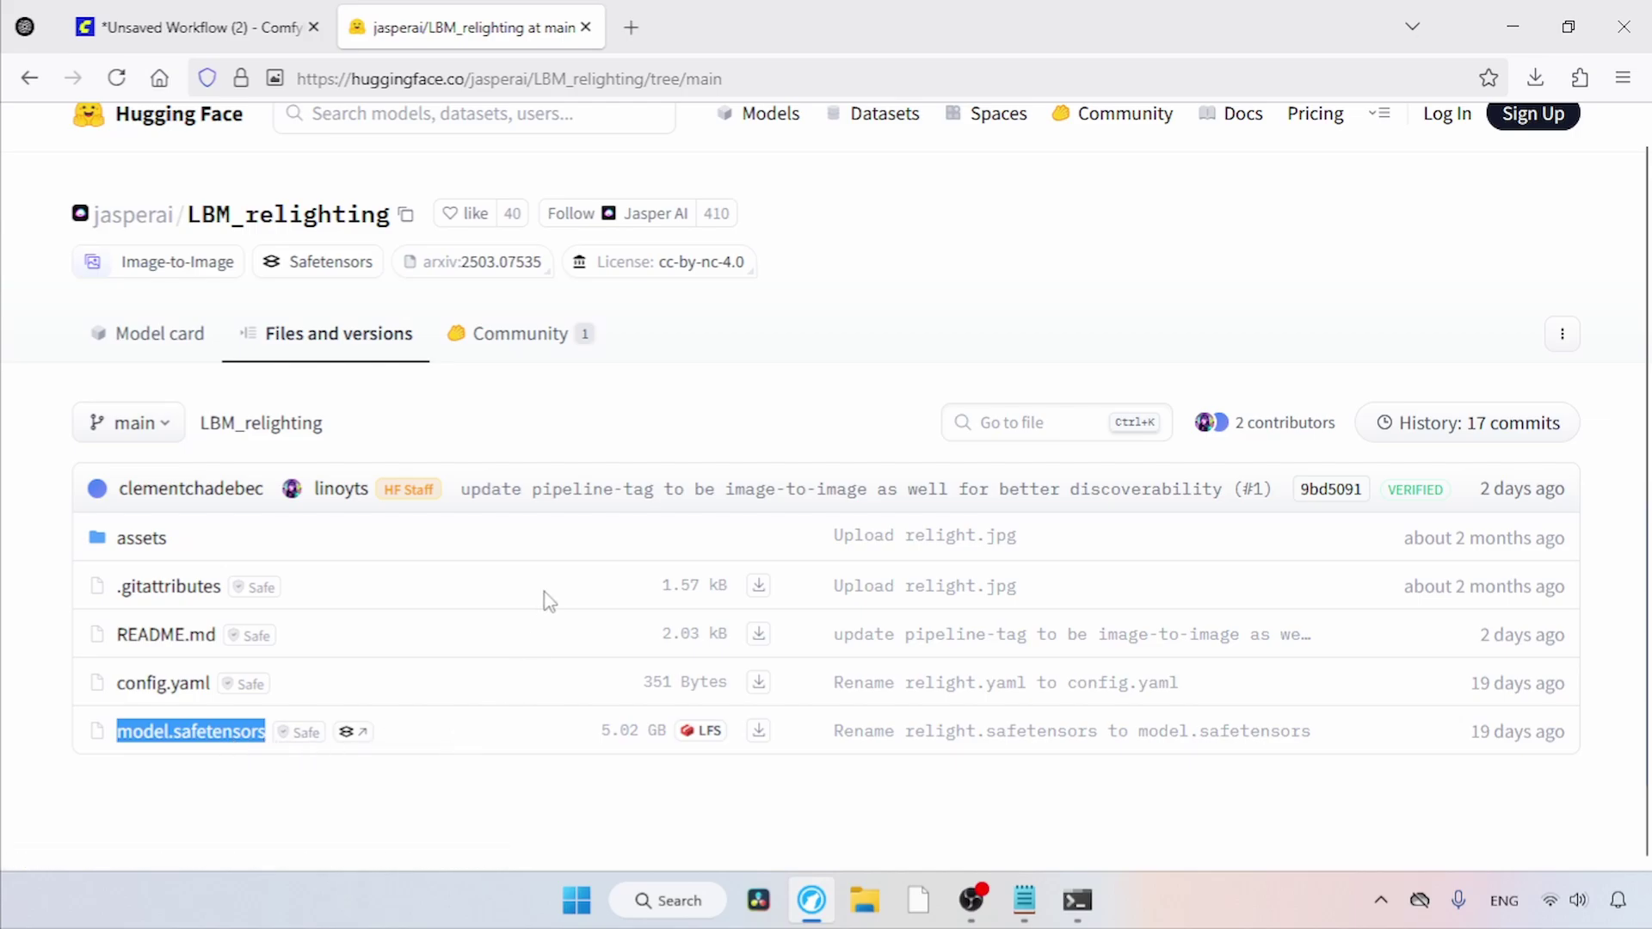
Step: In File Explorer's Downloads, select the downloaded LBM_relighting.safetensors file
left_click(587, 27)
left_click(1513, 27)
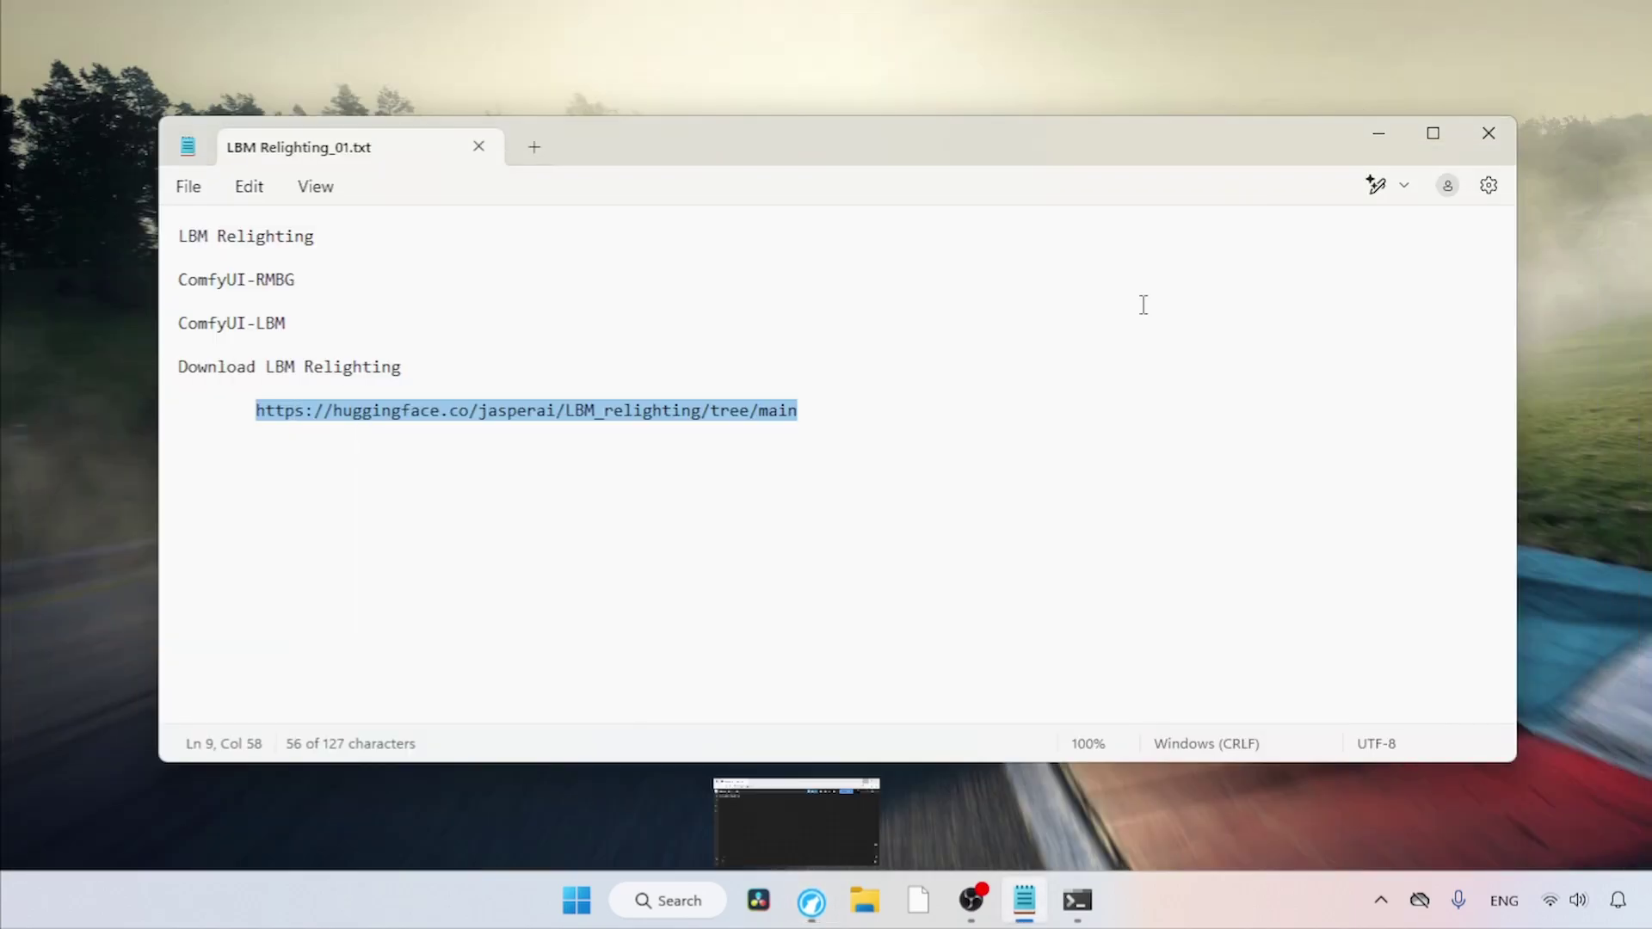
left_click(865, 900)
left_click(203, 441)
left_click(479, 315)
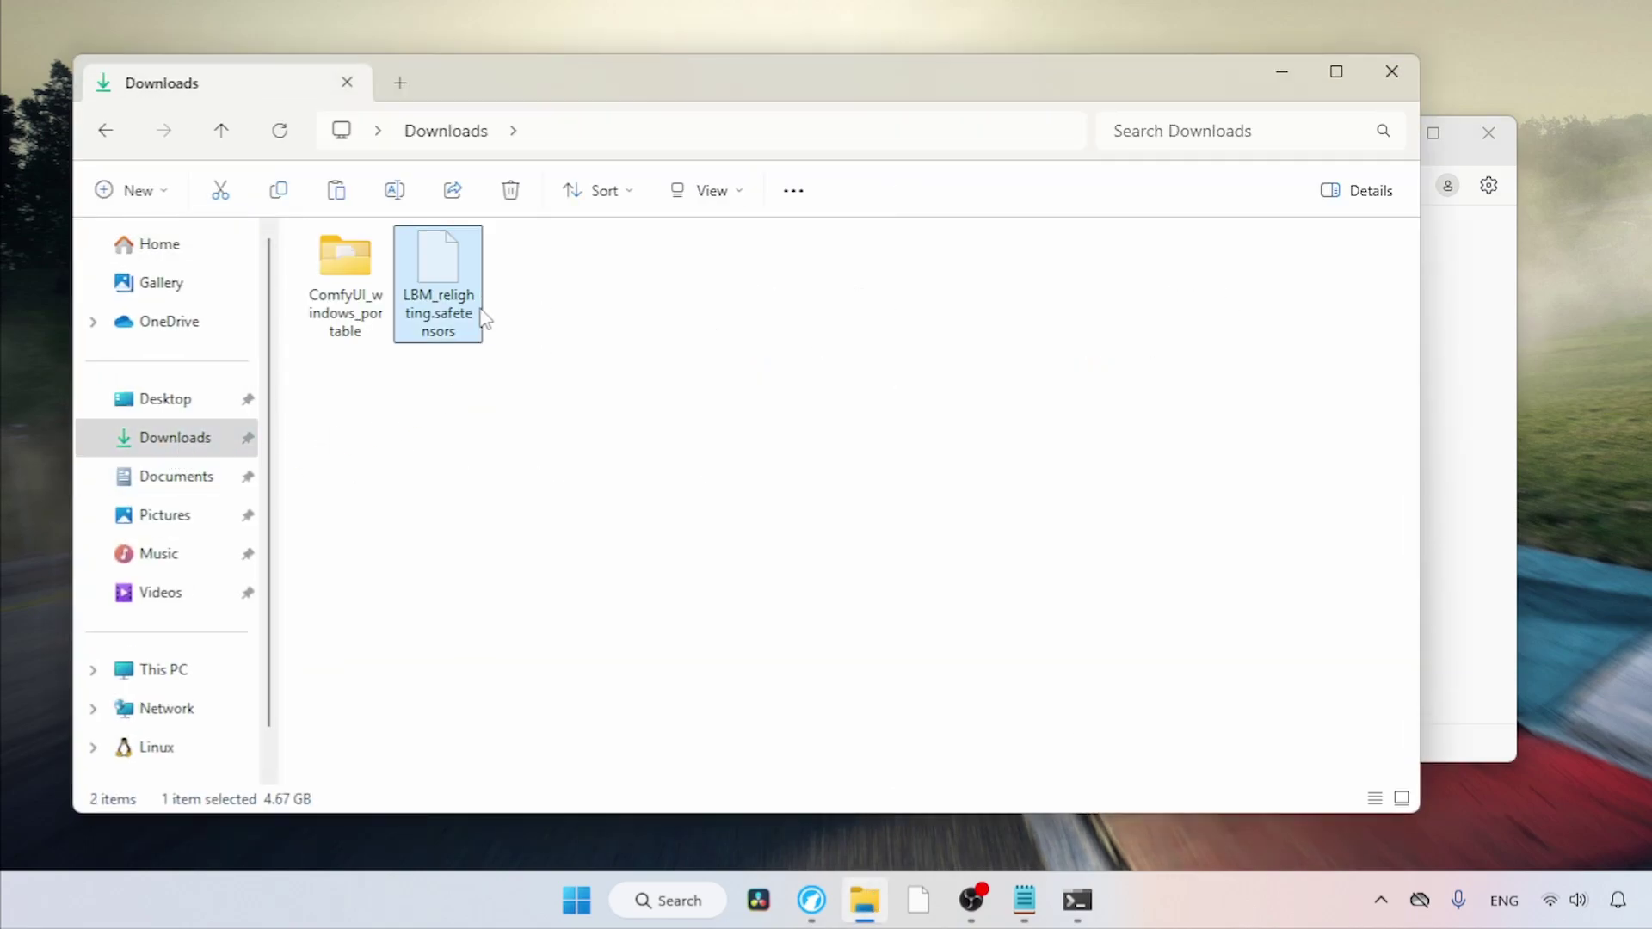
Step: Move it into ComfyUI_windows_portable\ComfyUI\models\diffusion_models
double_click(353, 297)
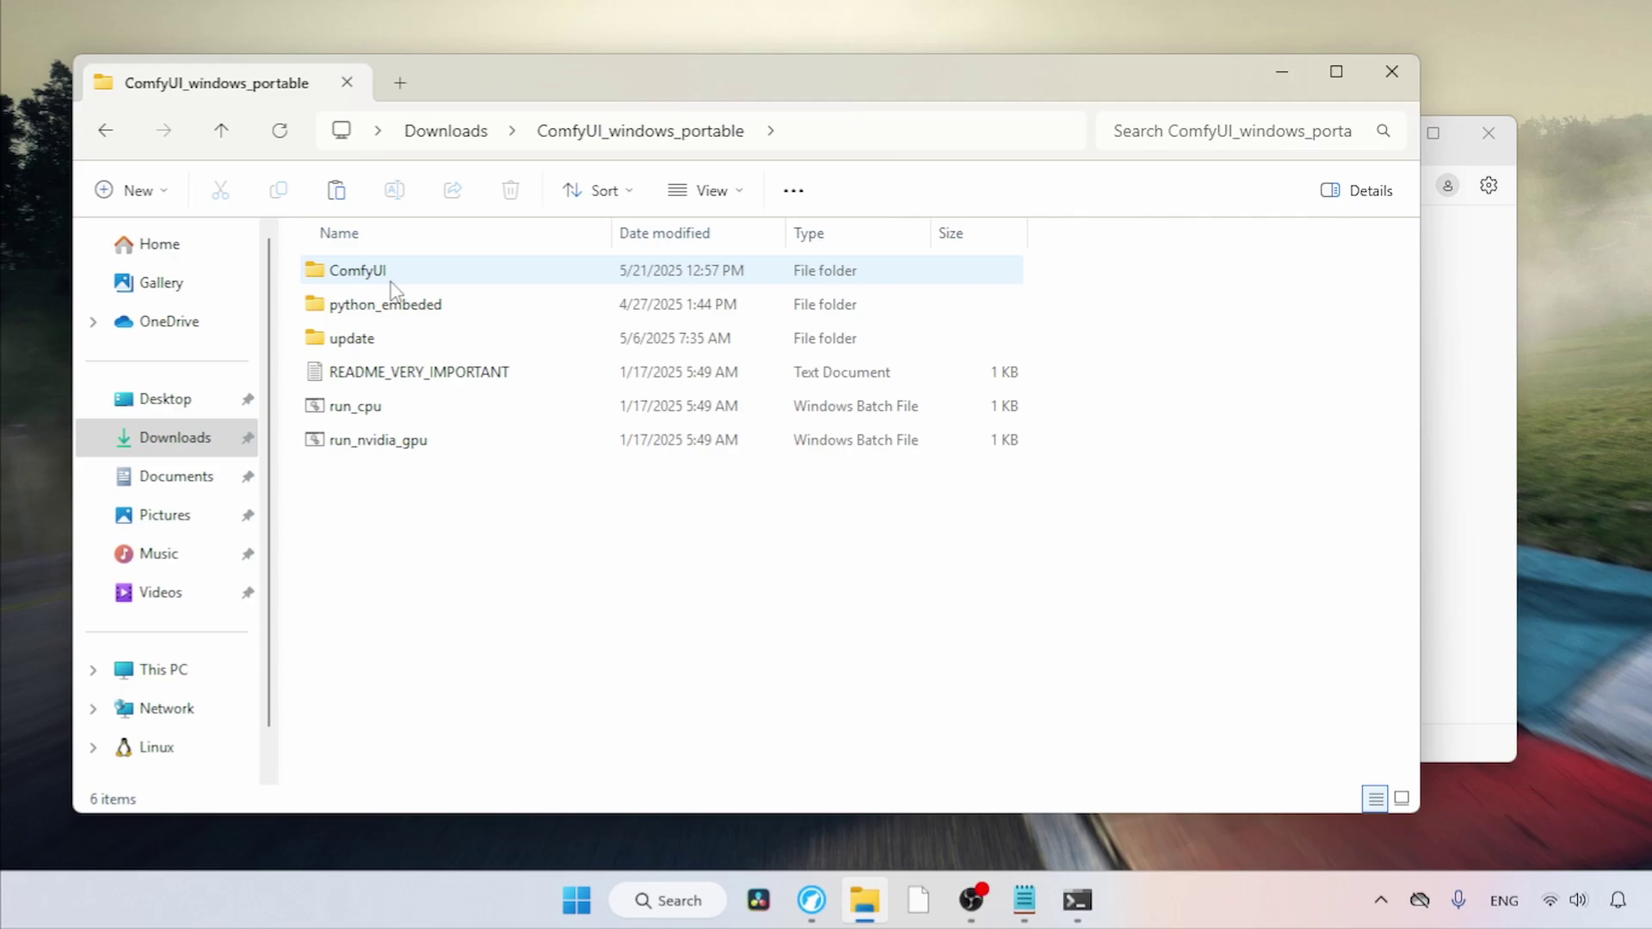
double_click(400, 284)
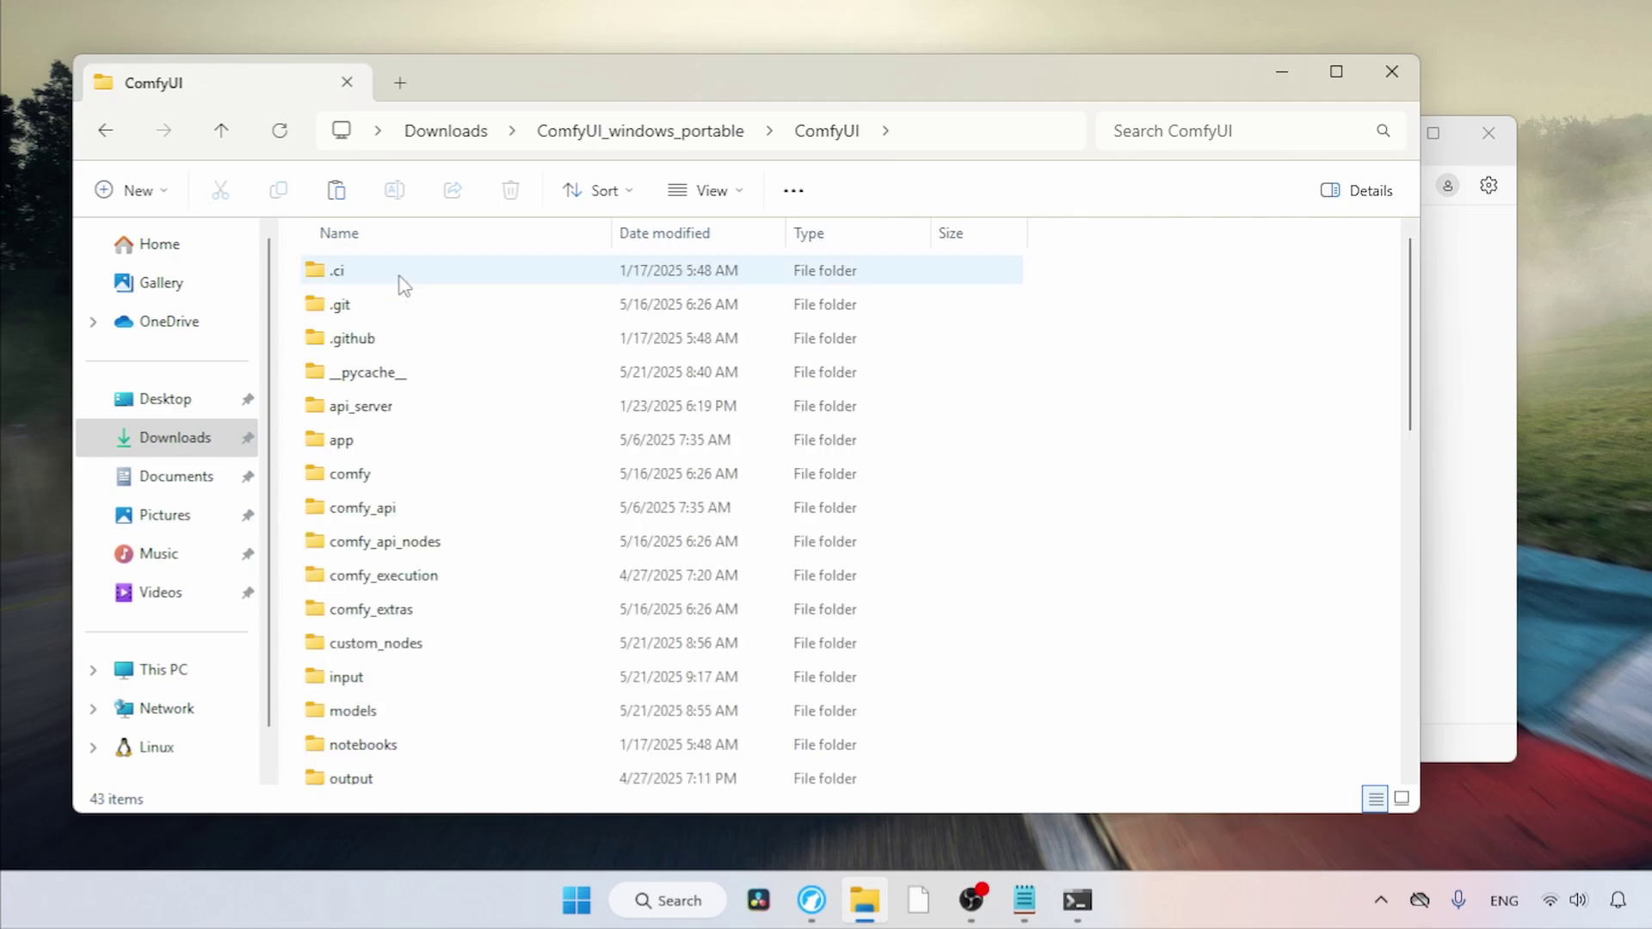
double_click(420, 713)
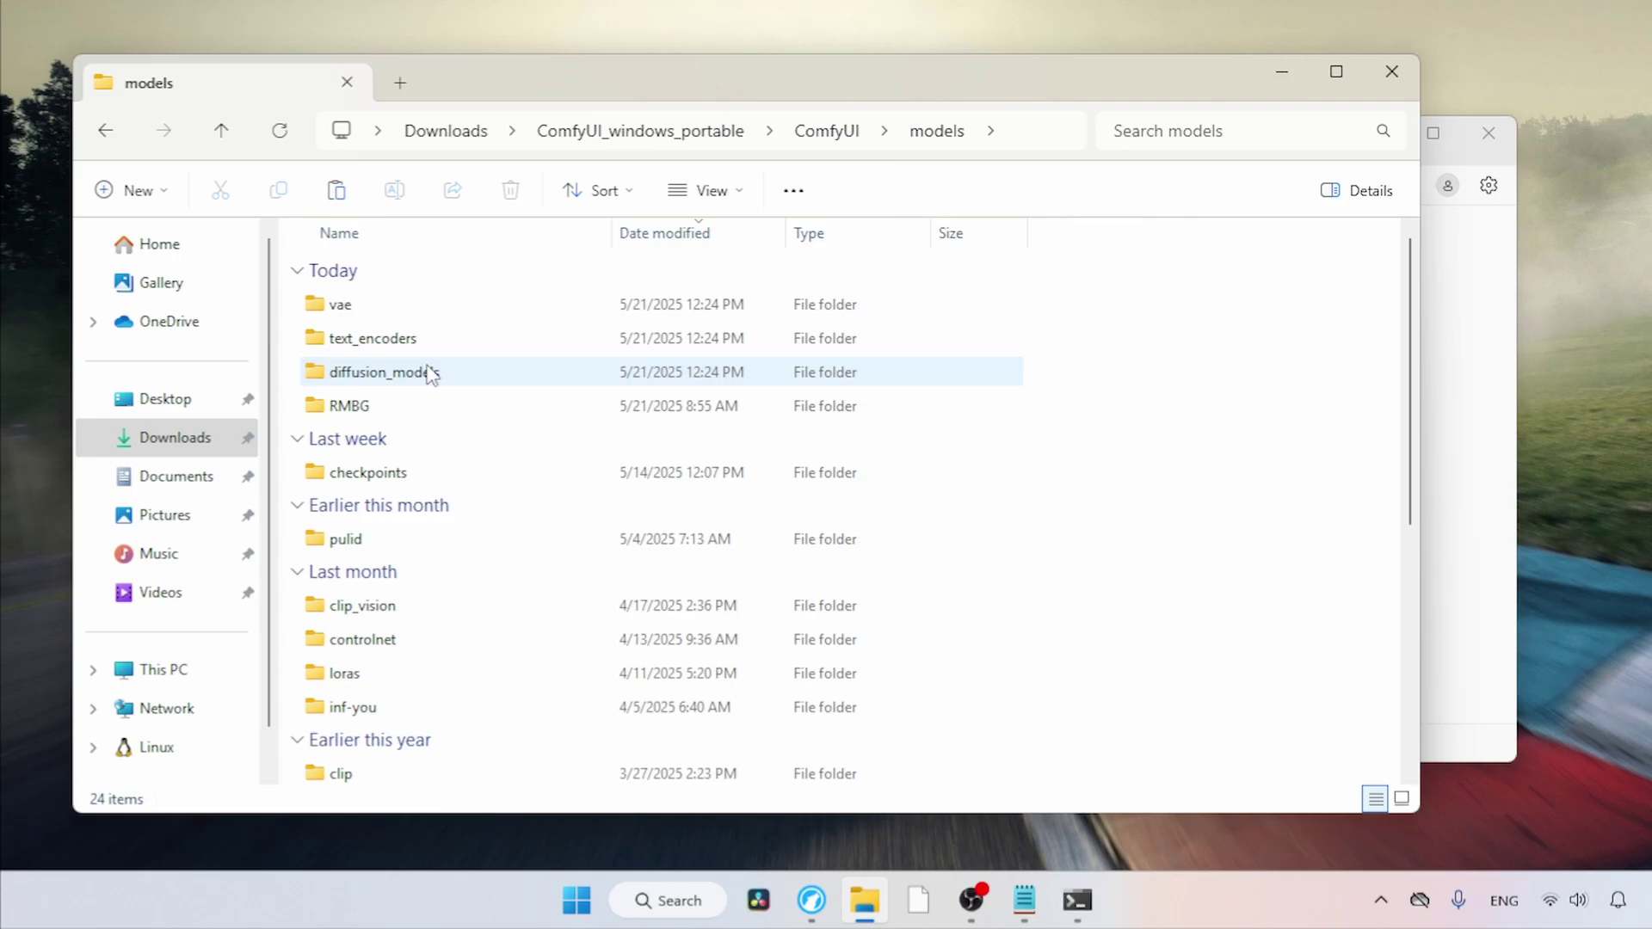
left_click(433, 381)
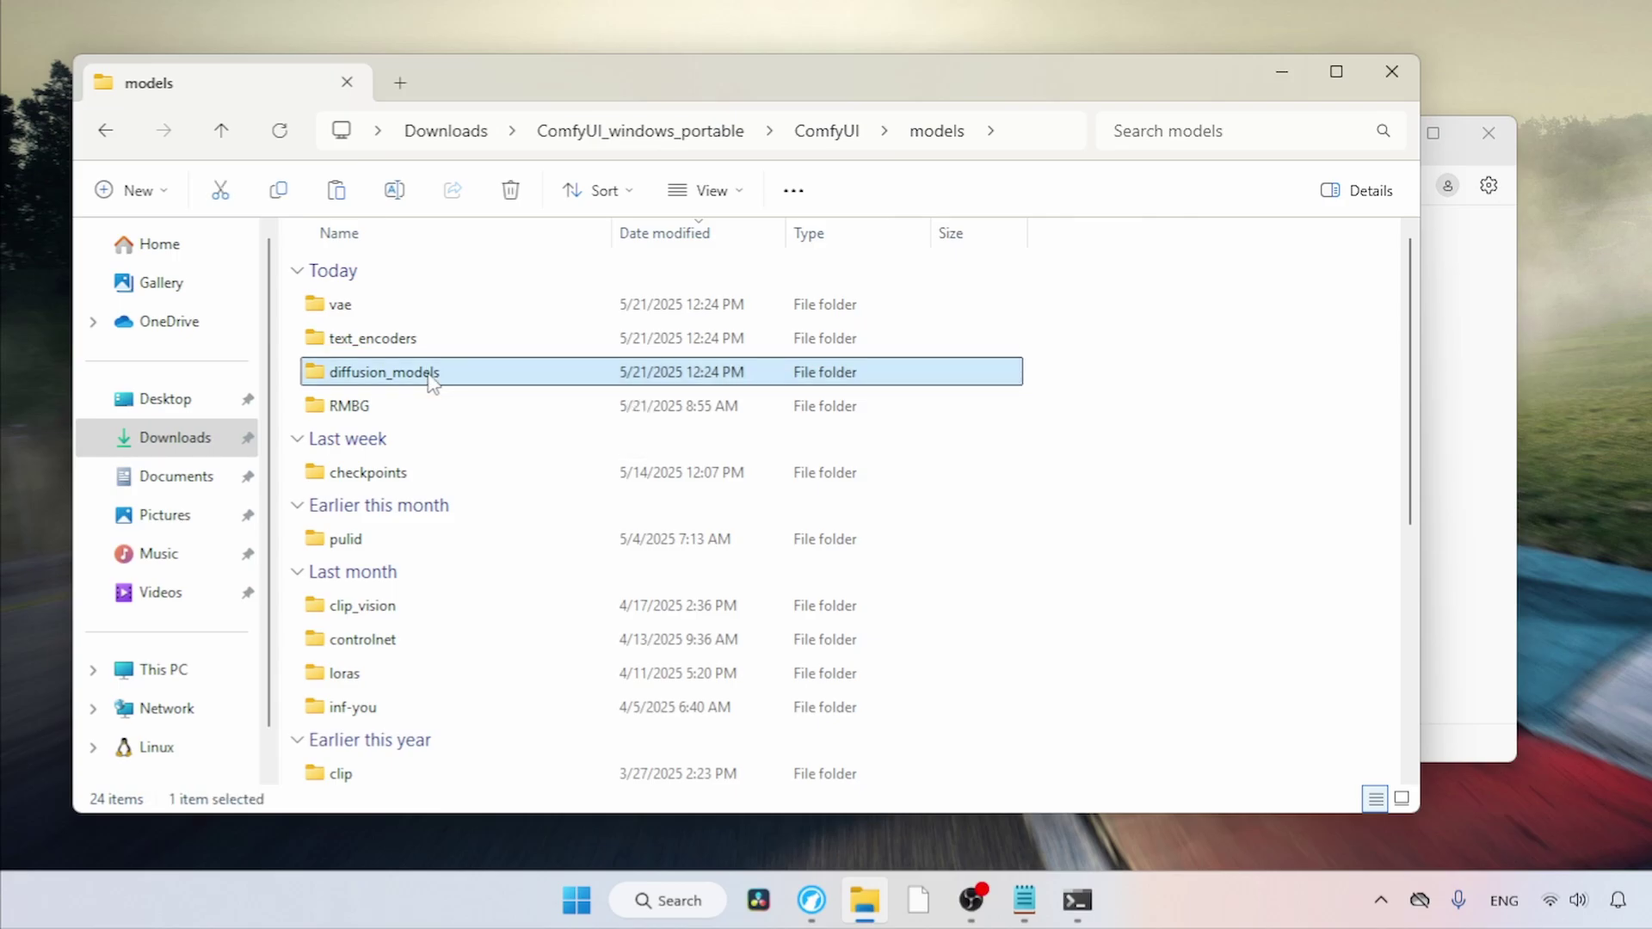
double_click(433, 381)
key("ctrl+v")
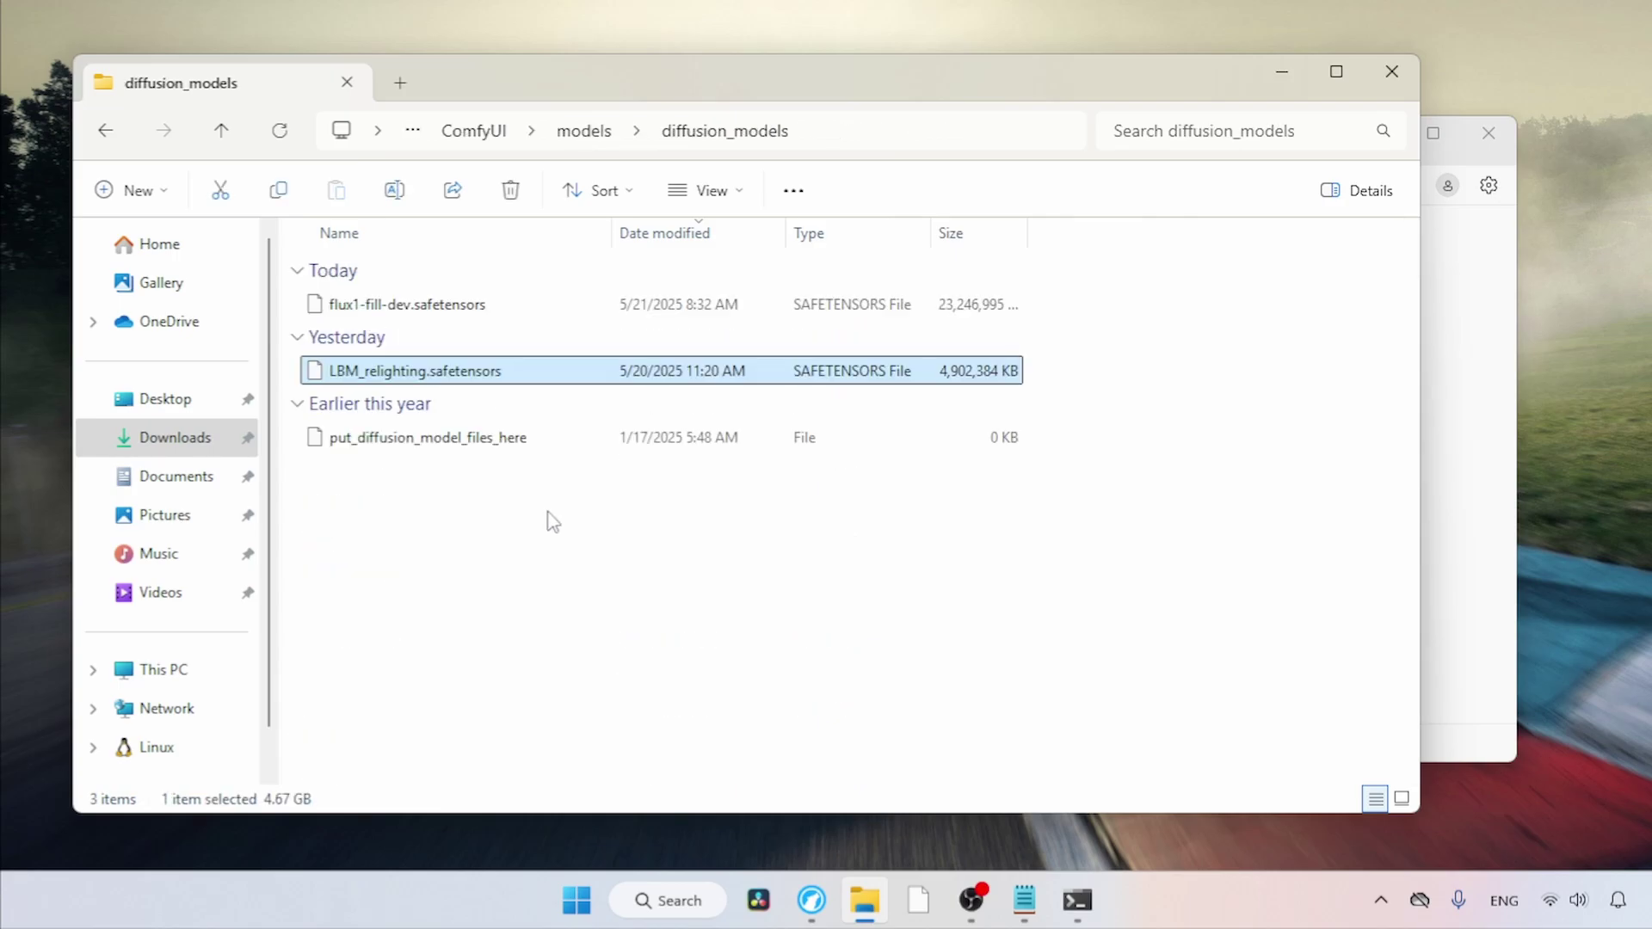
left_click(551, 522)
Step: Return to ComfyUI and add a Load Image (RMBG) node to a fresh workflow
left_click(1281, 72)
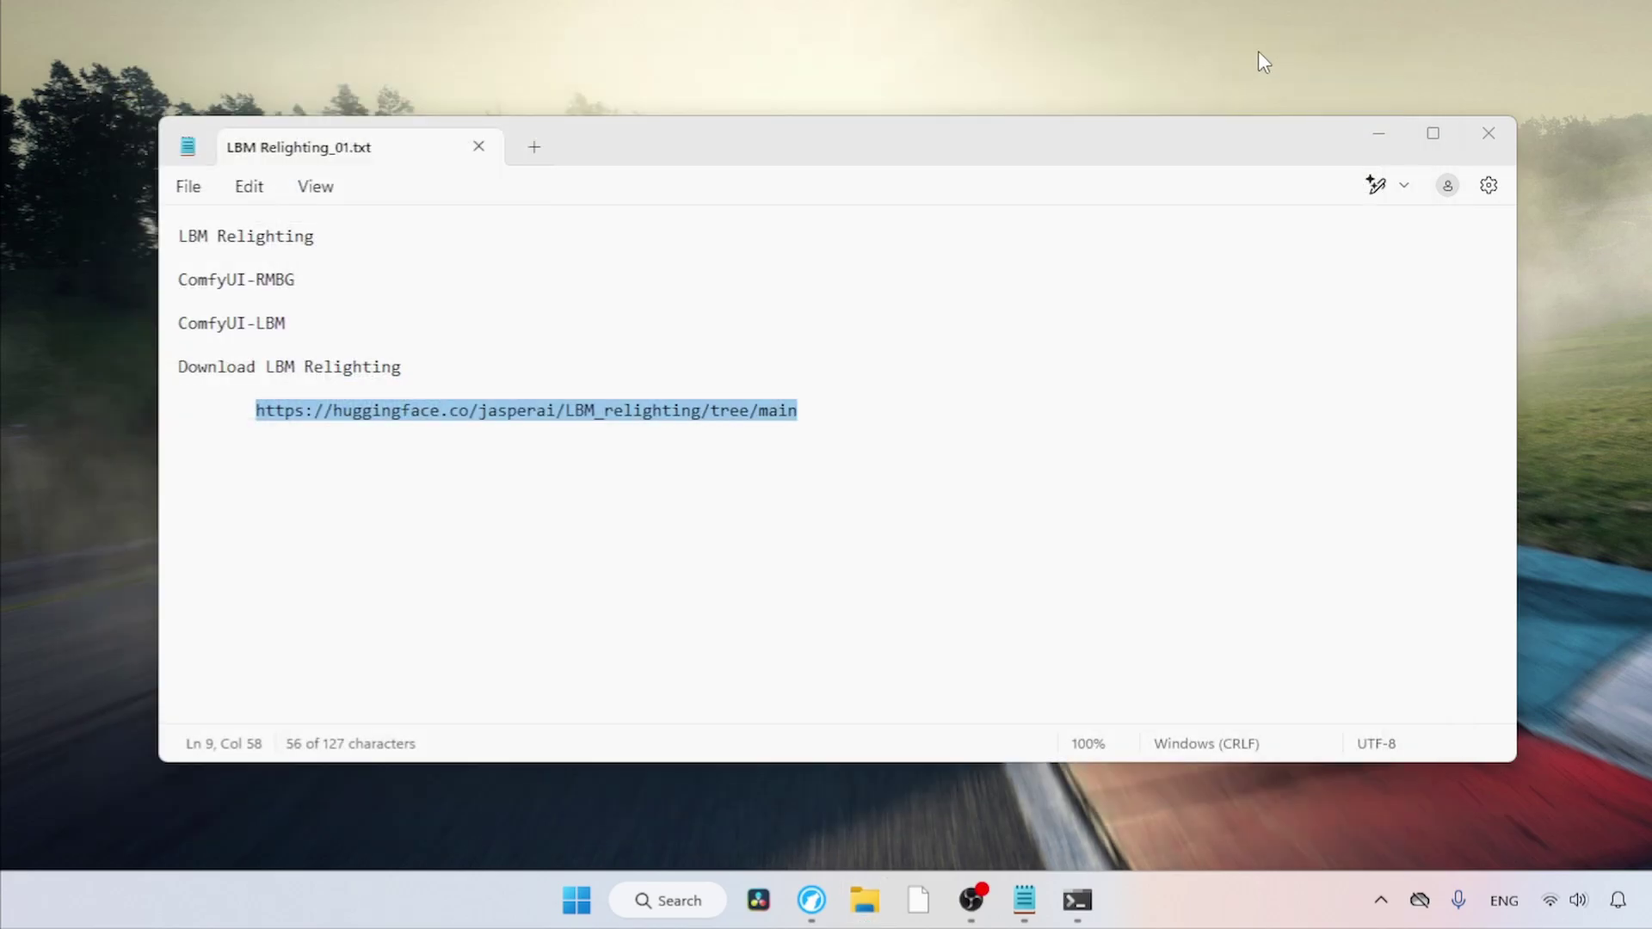
left_click(812, 900)
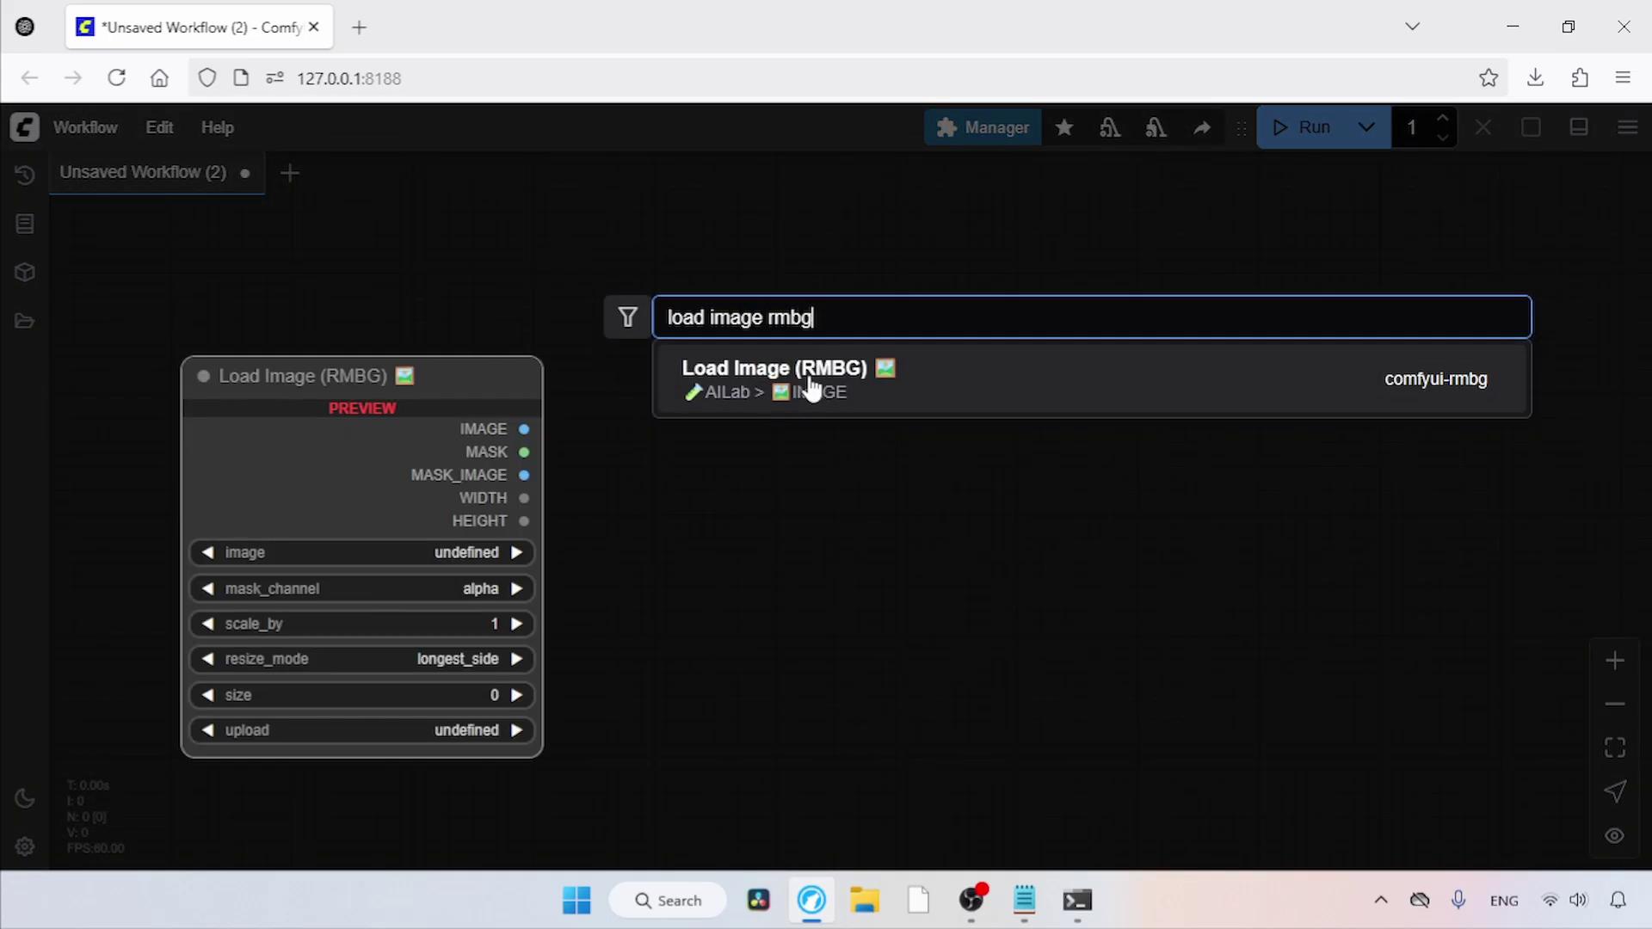
left_click(863, 378)
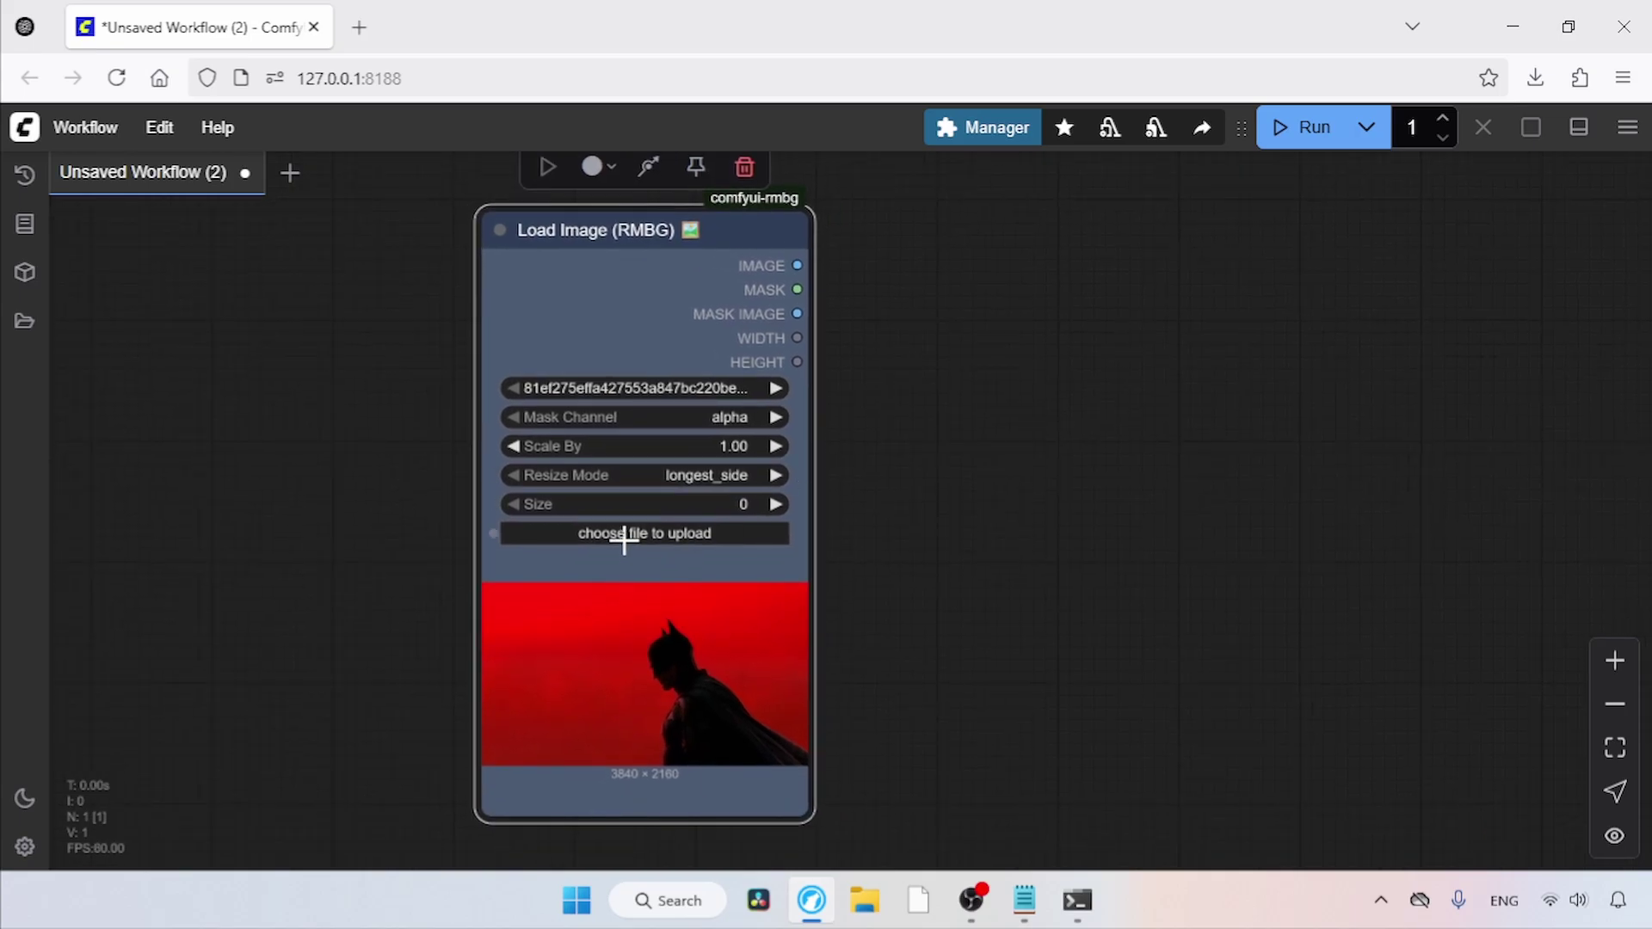
Step: Upload pexels-maksgelatin-5046542.jpg into the node and set its Size to 1024
left_click(627, 535)
left_click(955, 274)
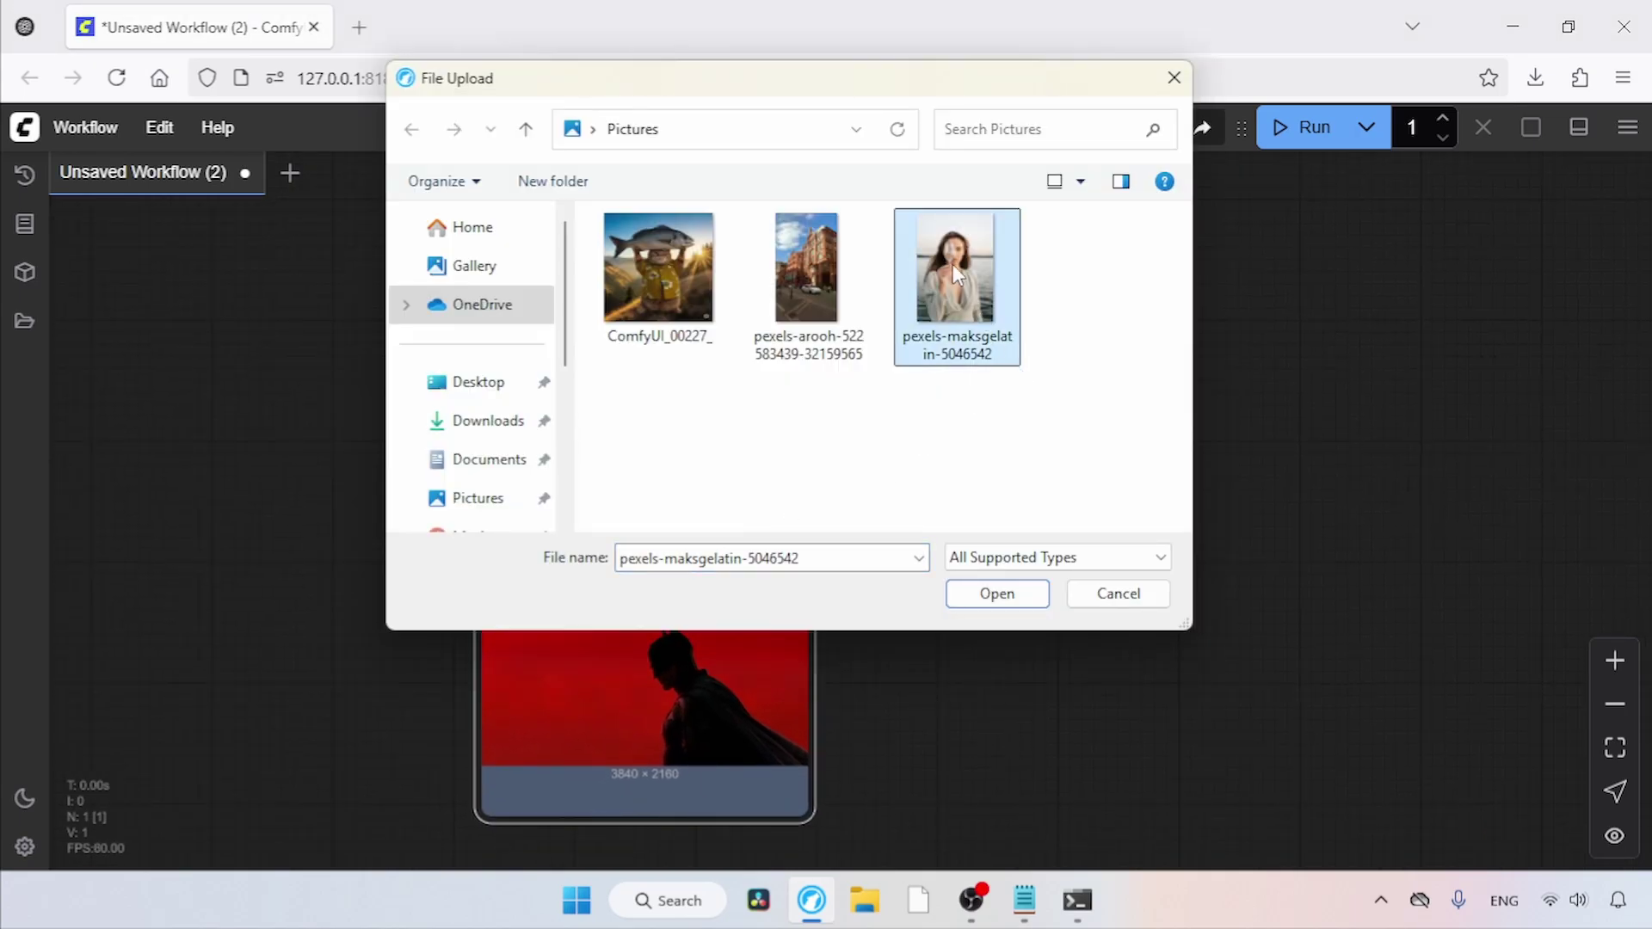
left_click(997, 593)
left_click(723, 506)
type("1024")
key("Return")
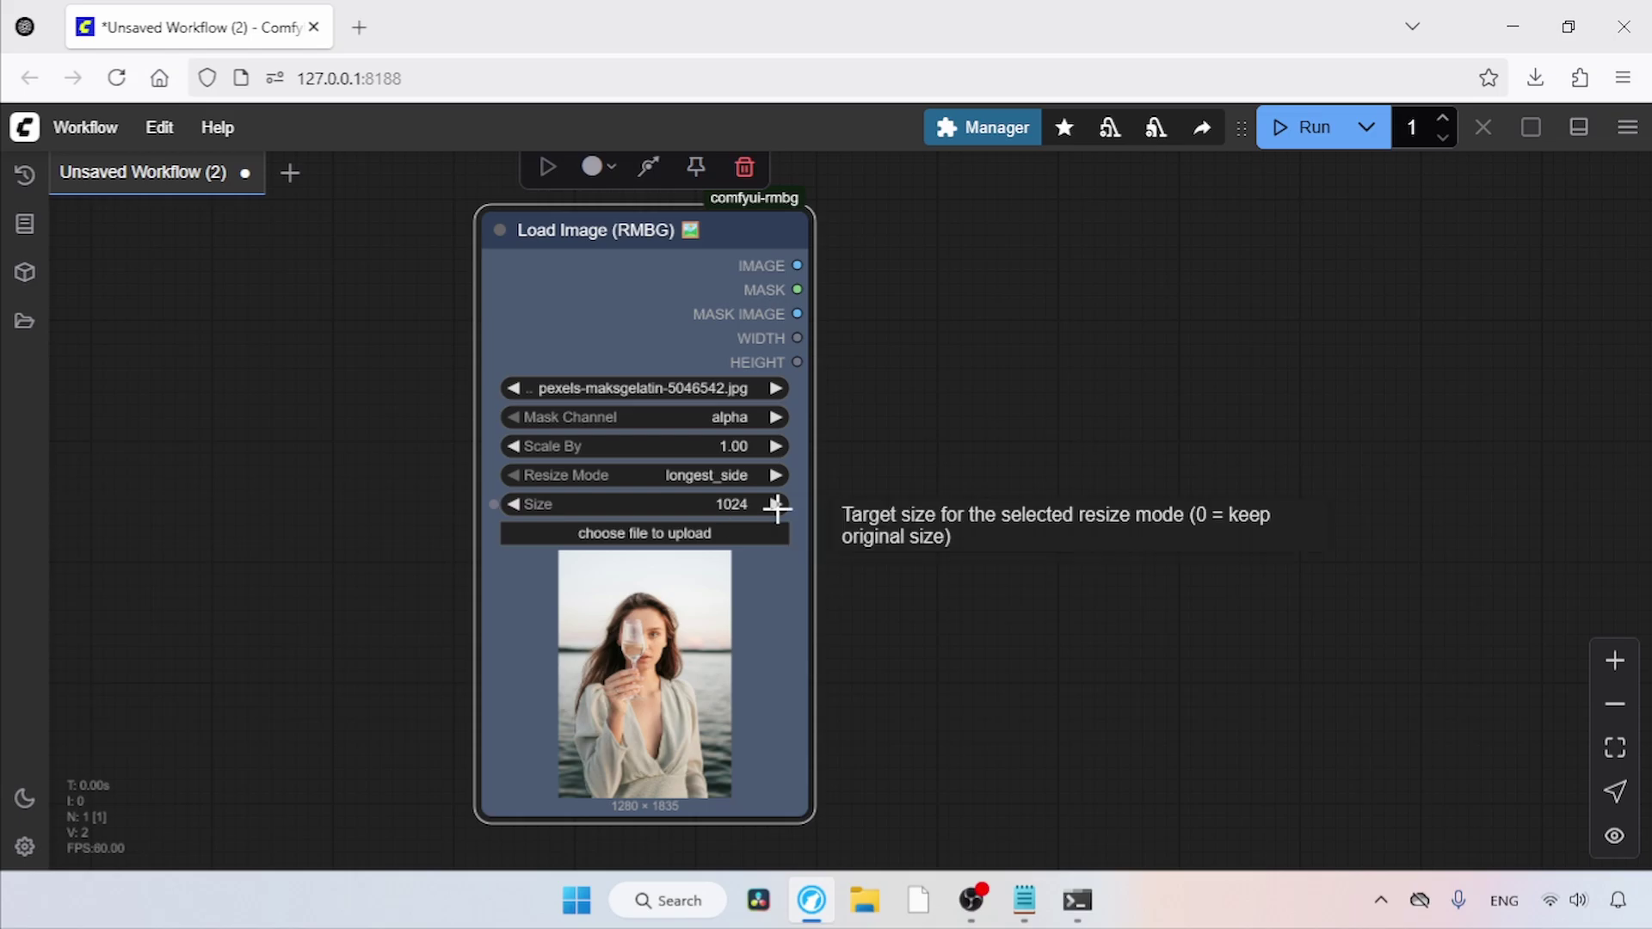
Step: Add a Remove Background (RMBG) node and connect the portrait's IMAGE output to it
left_click_drag(885, 490, 683, 493)
double_click(684, 492)
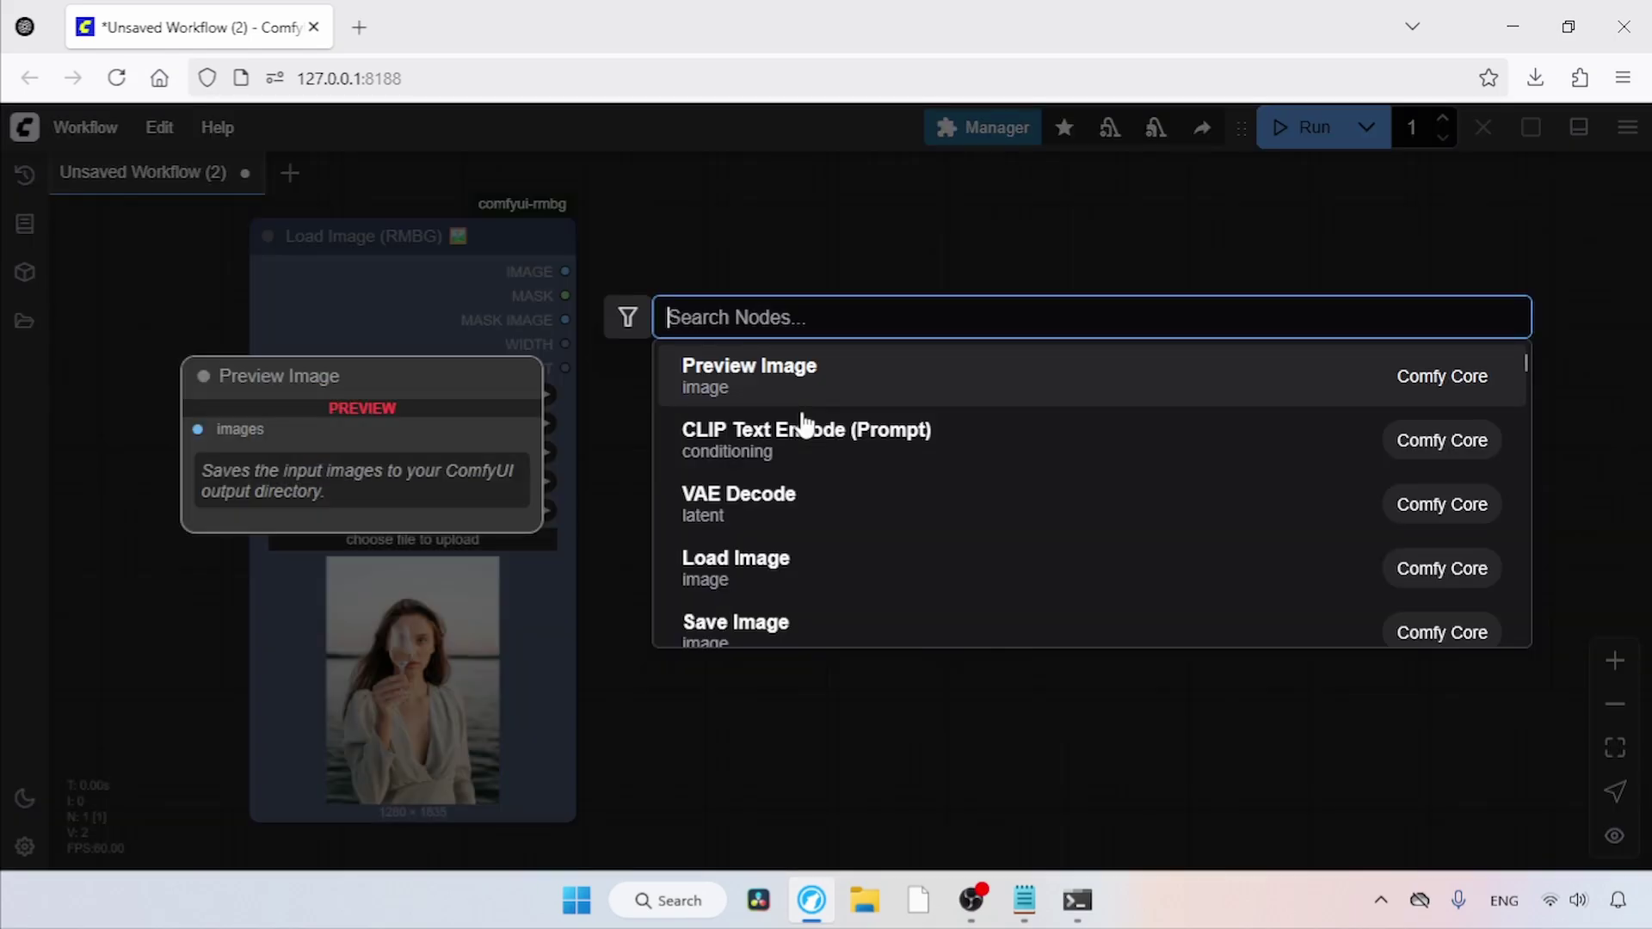
type("remove background RMBG")
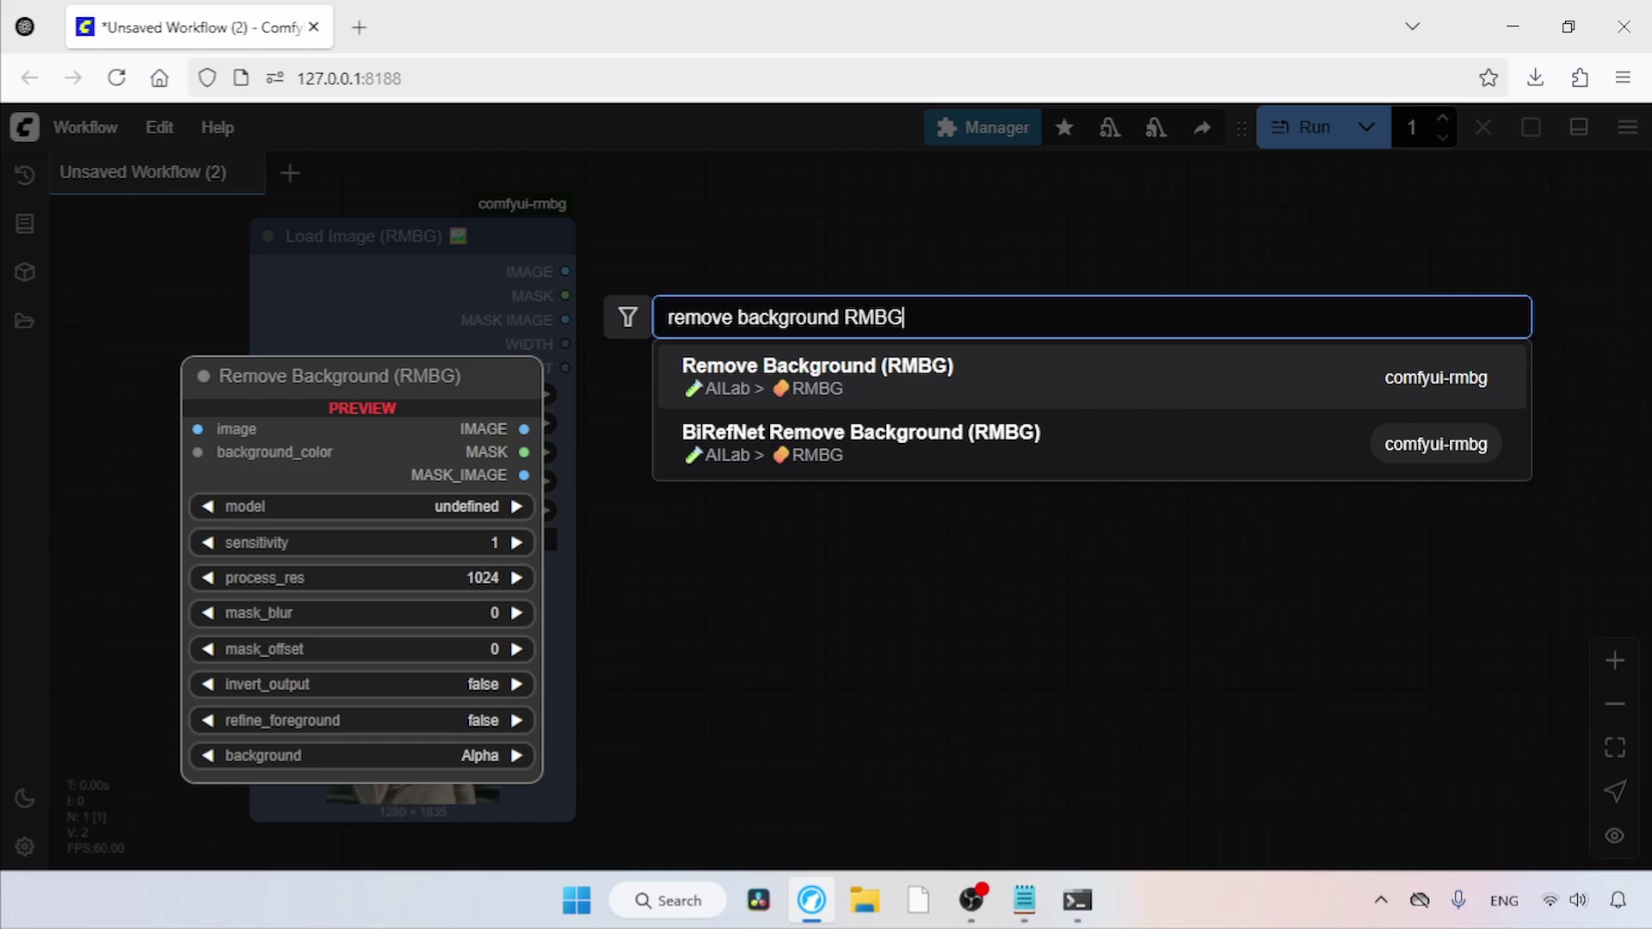
left_click(816, 379)
left_click_drag(989, 395, 855, 243)
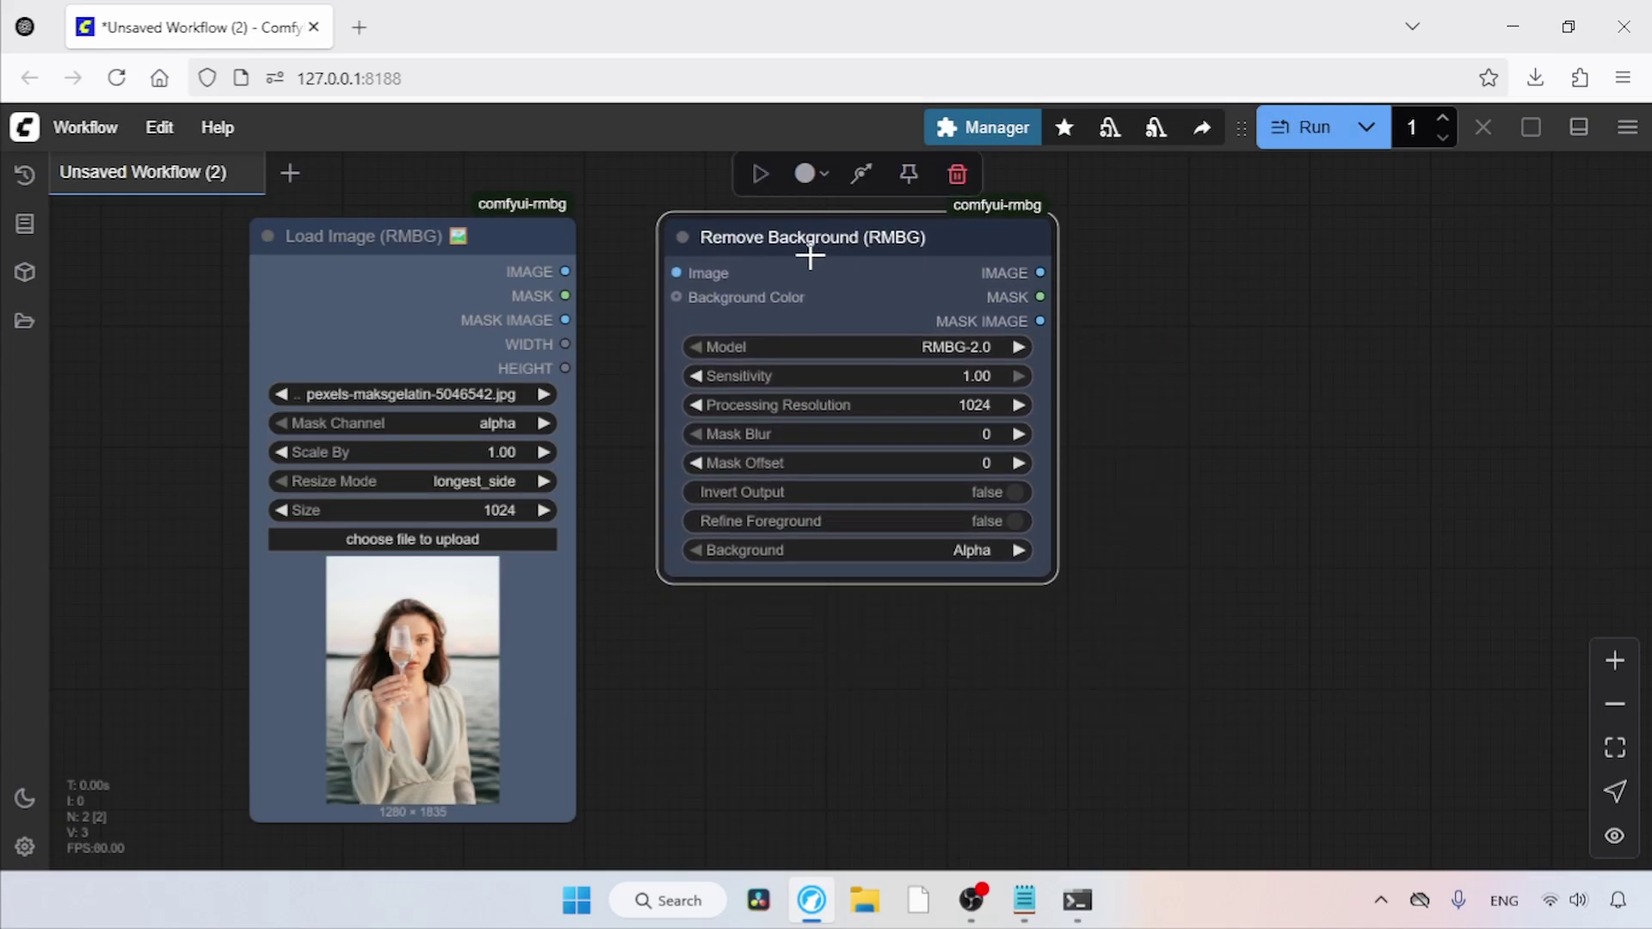
left_click_drag(565, 271, 683, 272)
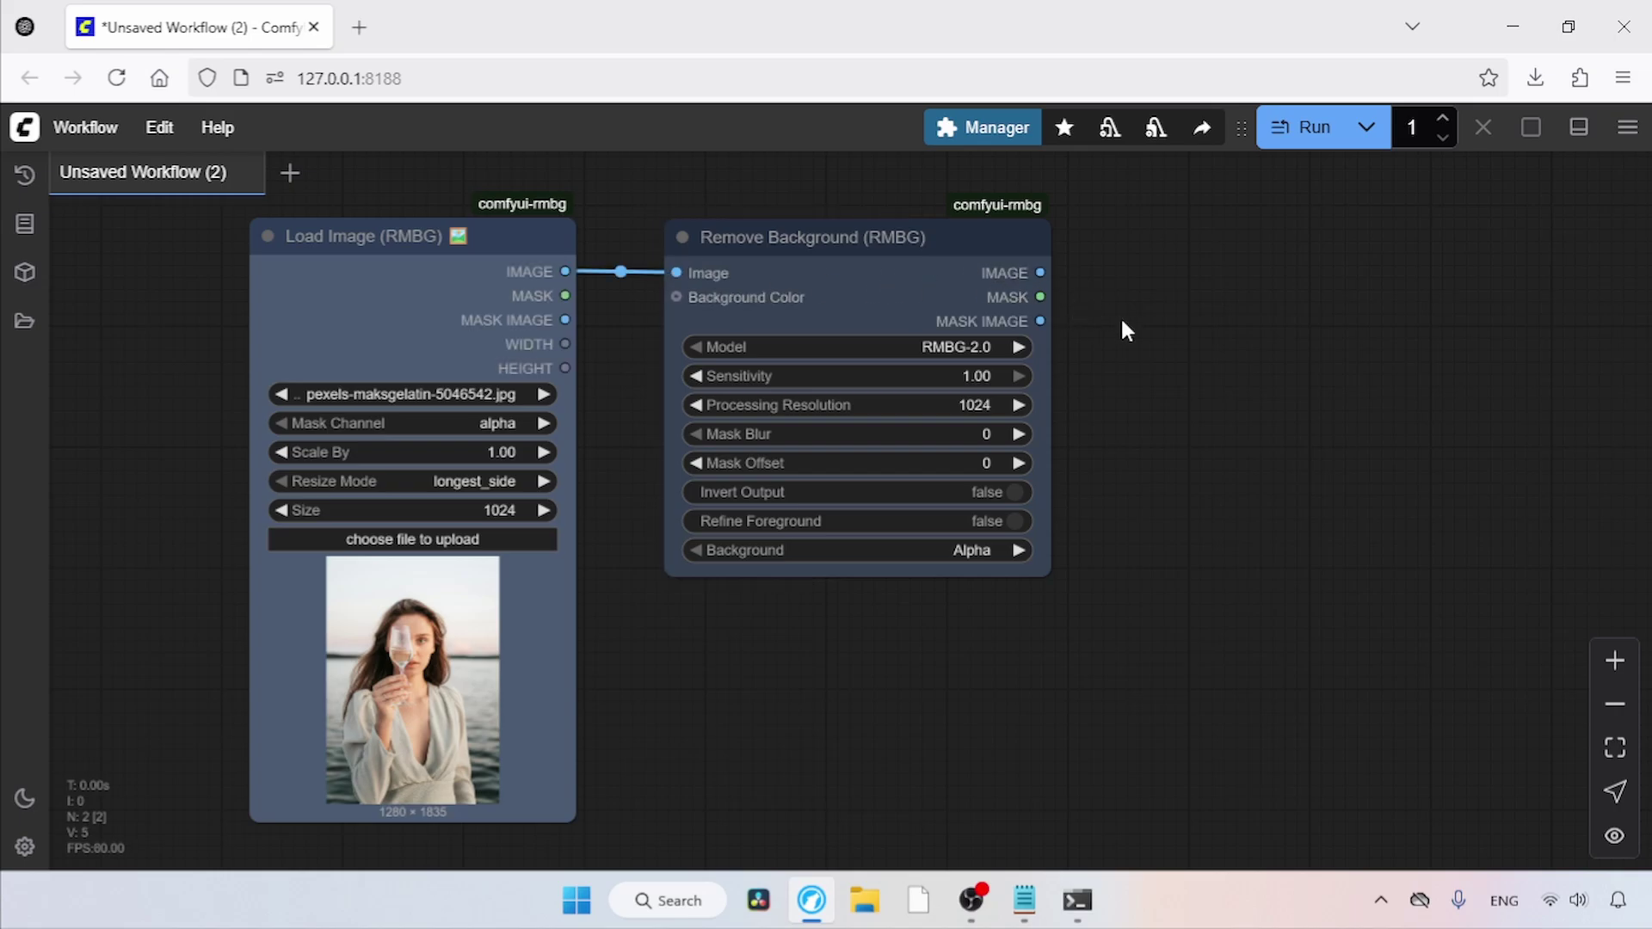
Step: Keep RMBG-2.0 as the background removal model
left_click_drag(1120, 319, 1017, 320)
left_click(824, 346)
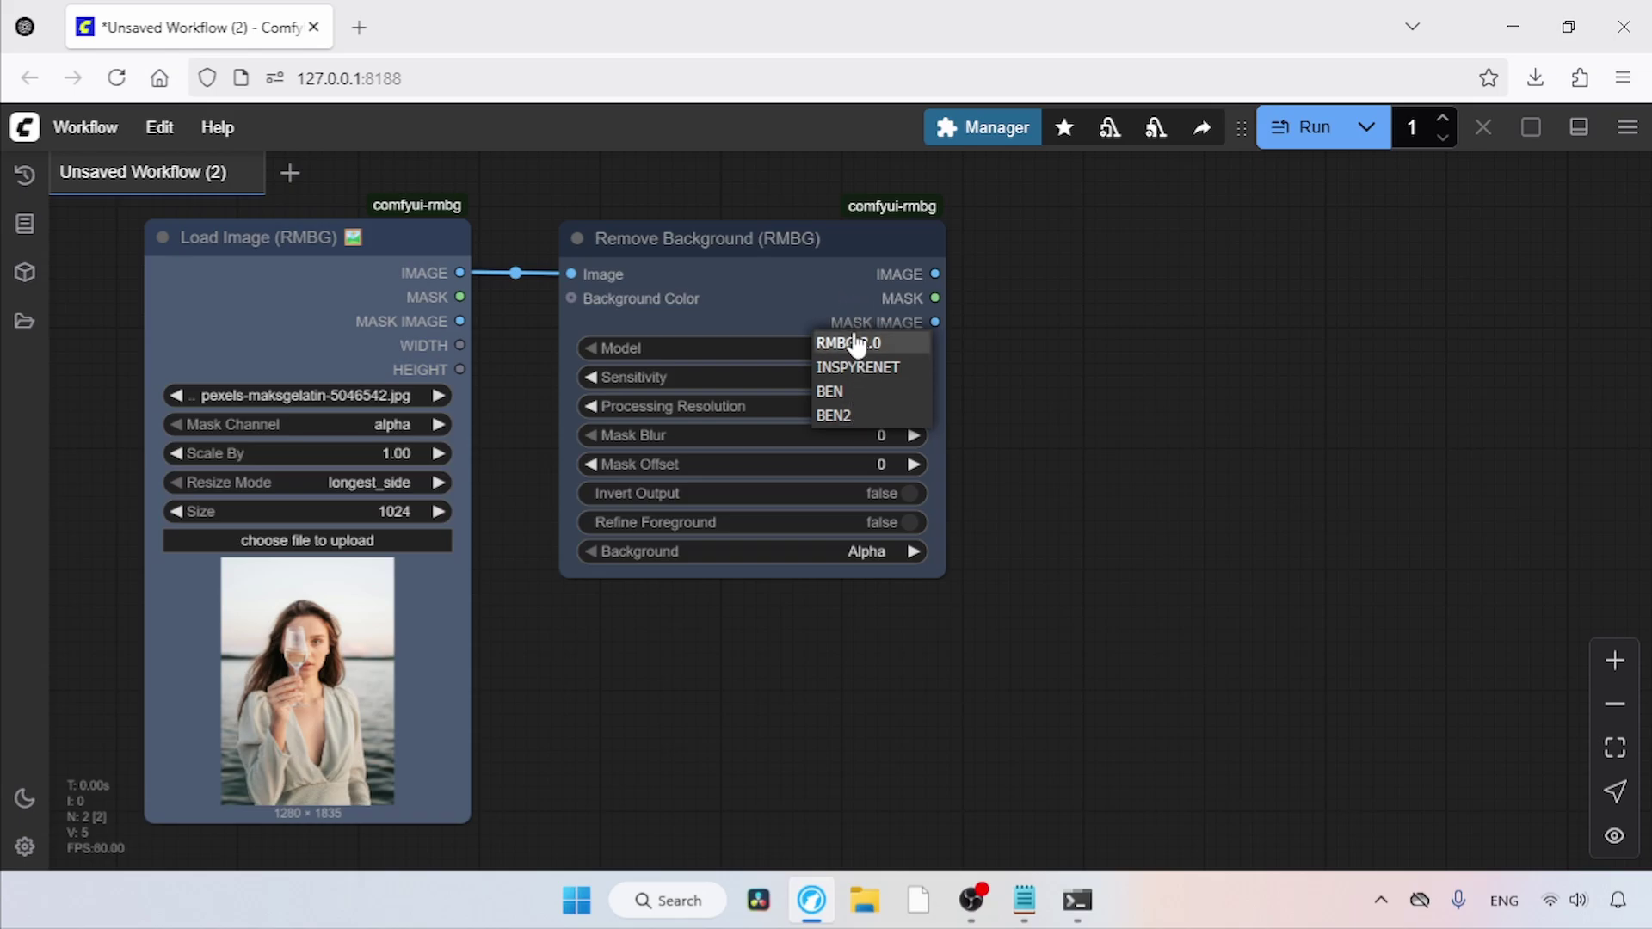
left_click(853, 343)
scroll(933, 358, "right", 2)
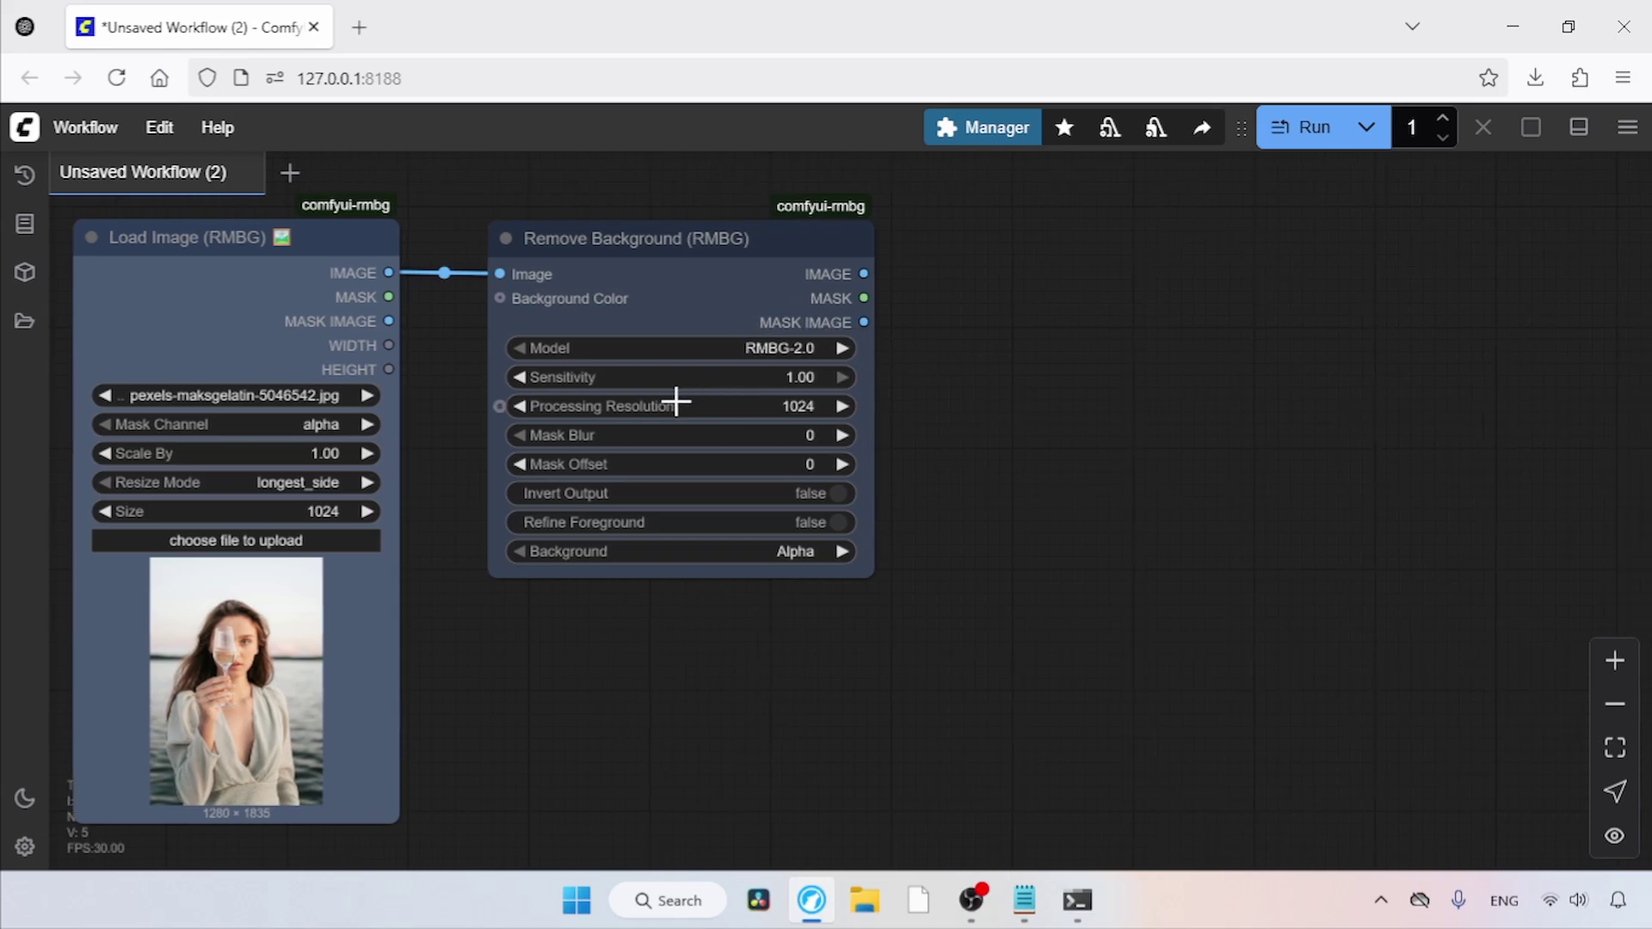
scroll(959, 405, "right", 2)
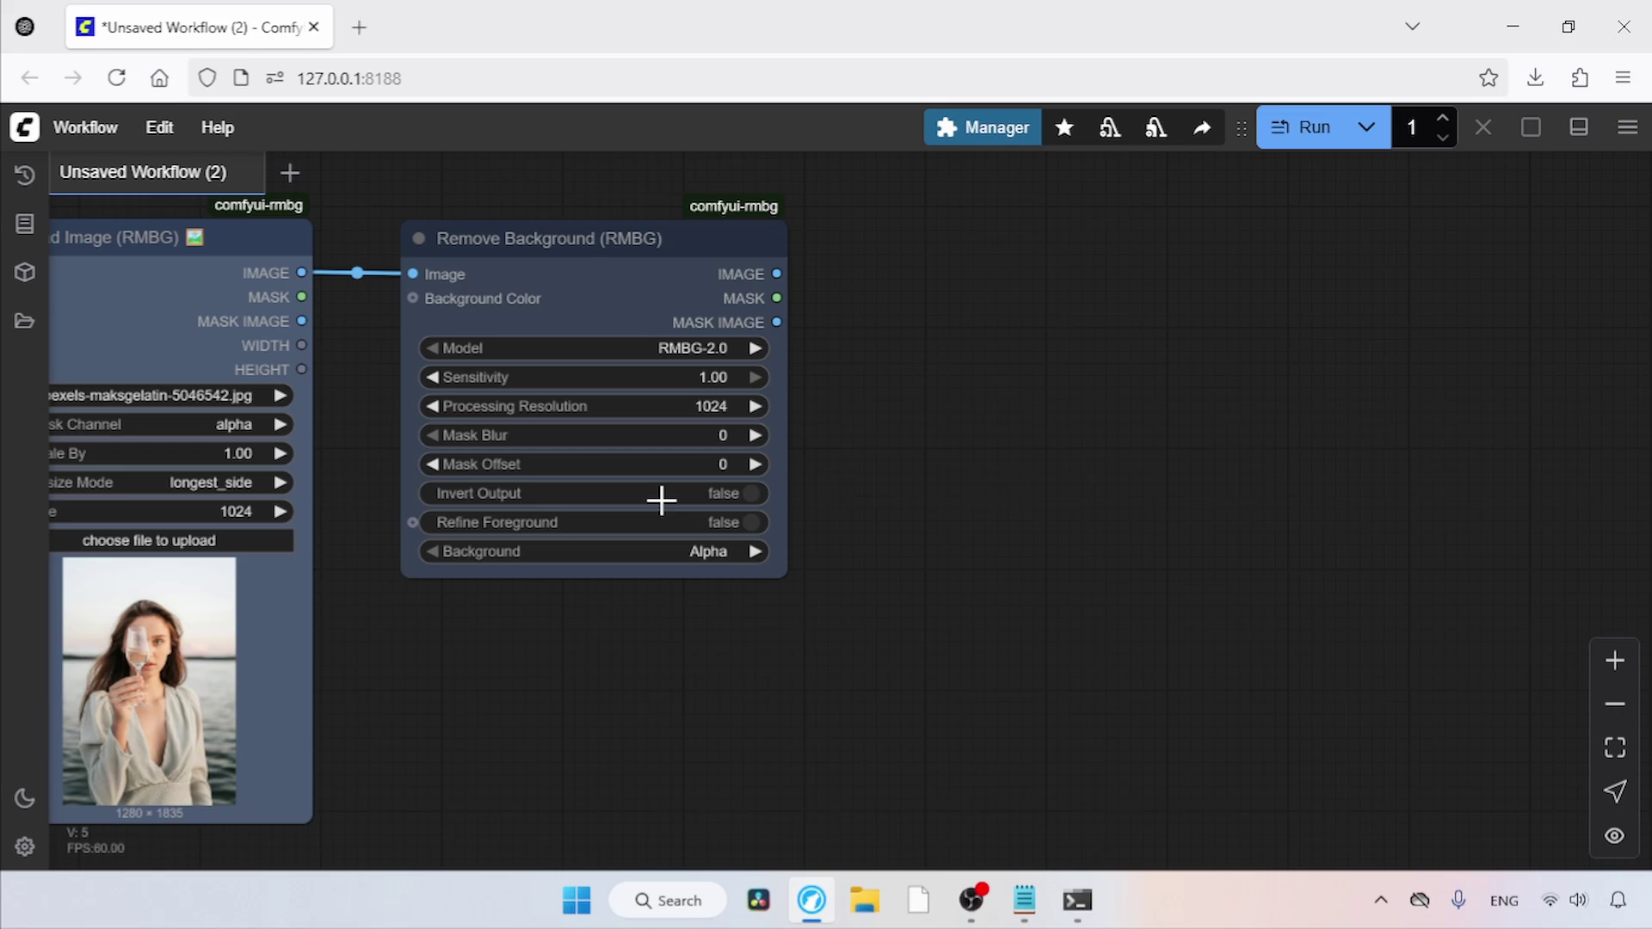
scroll(953, 603, "down", 2)
scroll(953, 603, "left", 2)
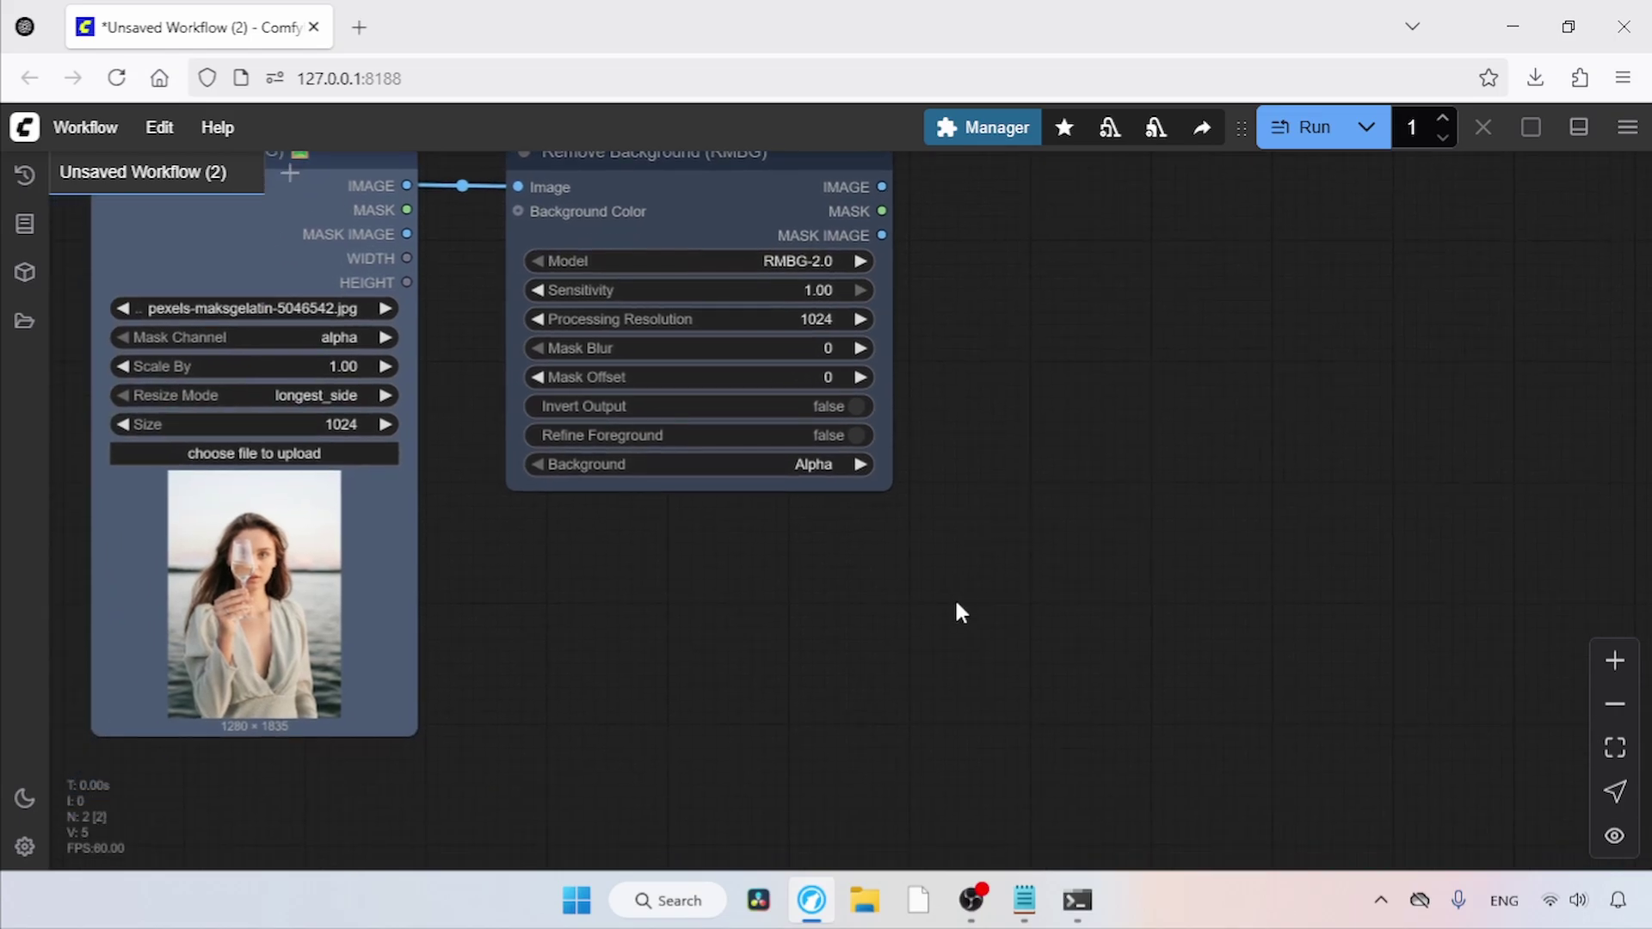
Step: Add a second Load Image (RMBG) node below Remove Background
left_click(1615, 704)
scroll(1276, 686, "down", 2)
scroll(1276, 686, "right", 2)
double_click(1121, 565)
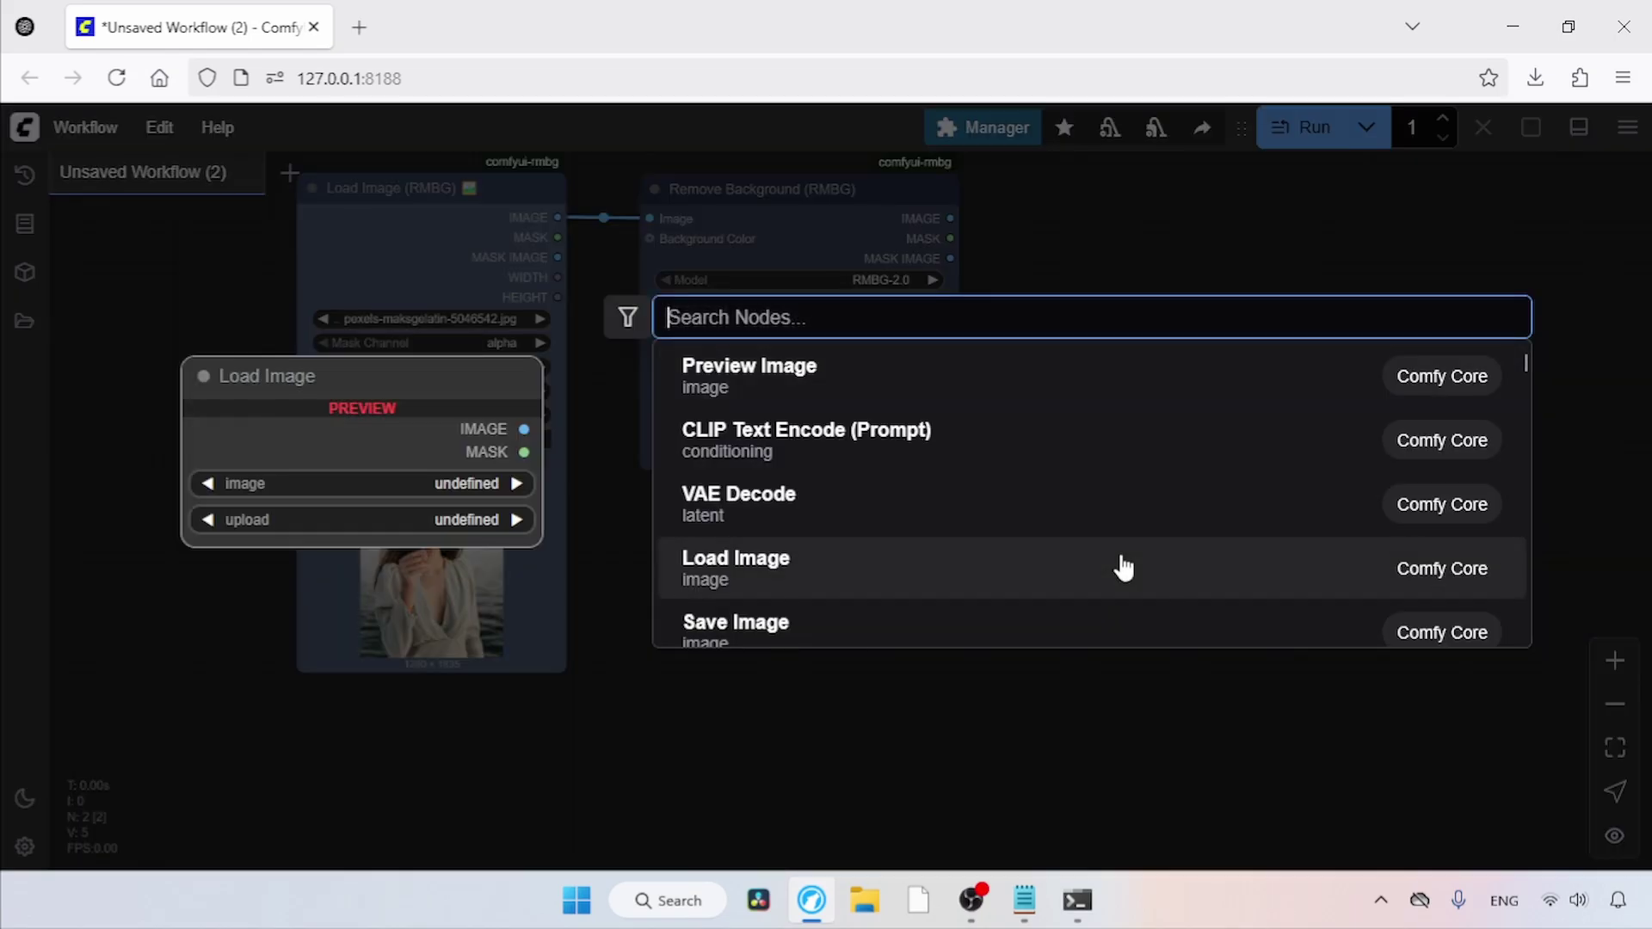
type("load imag")
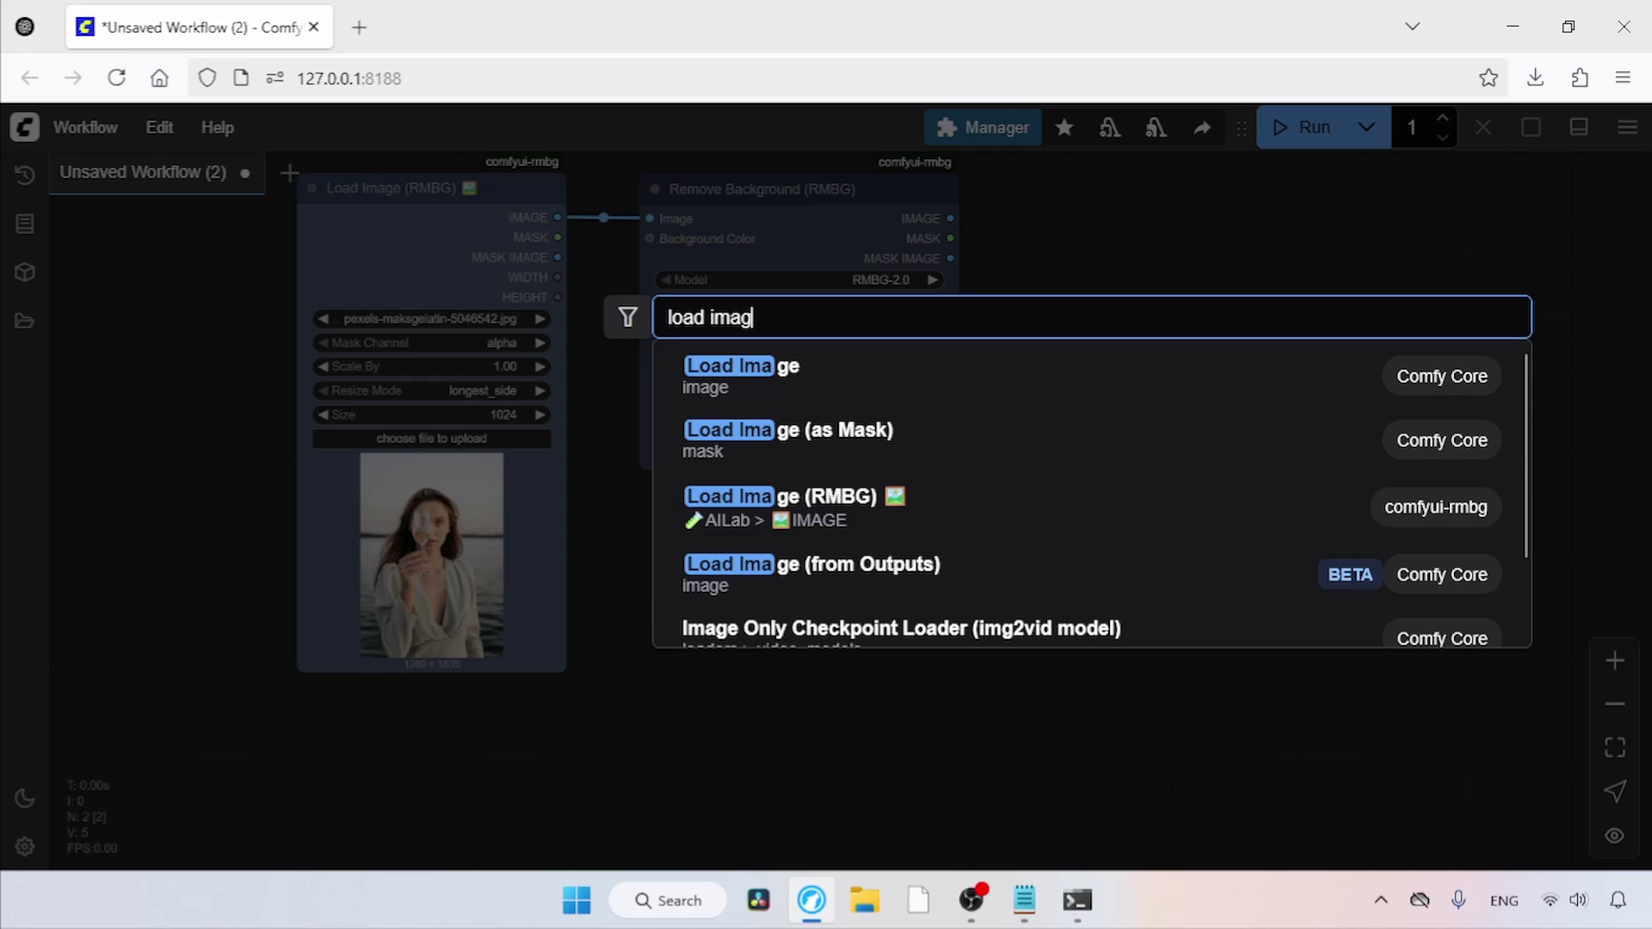
type("e rmbg")
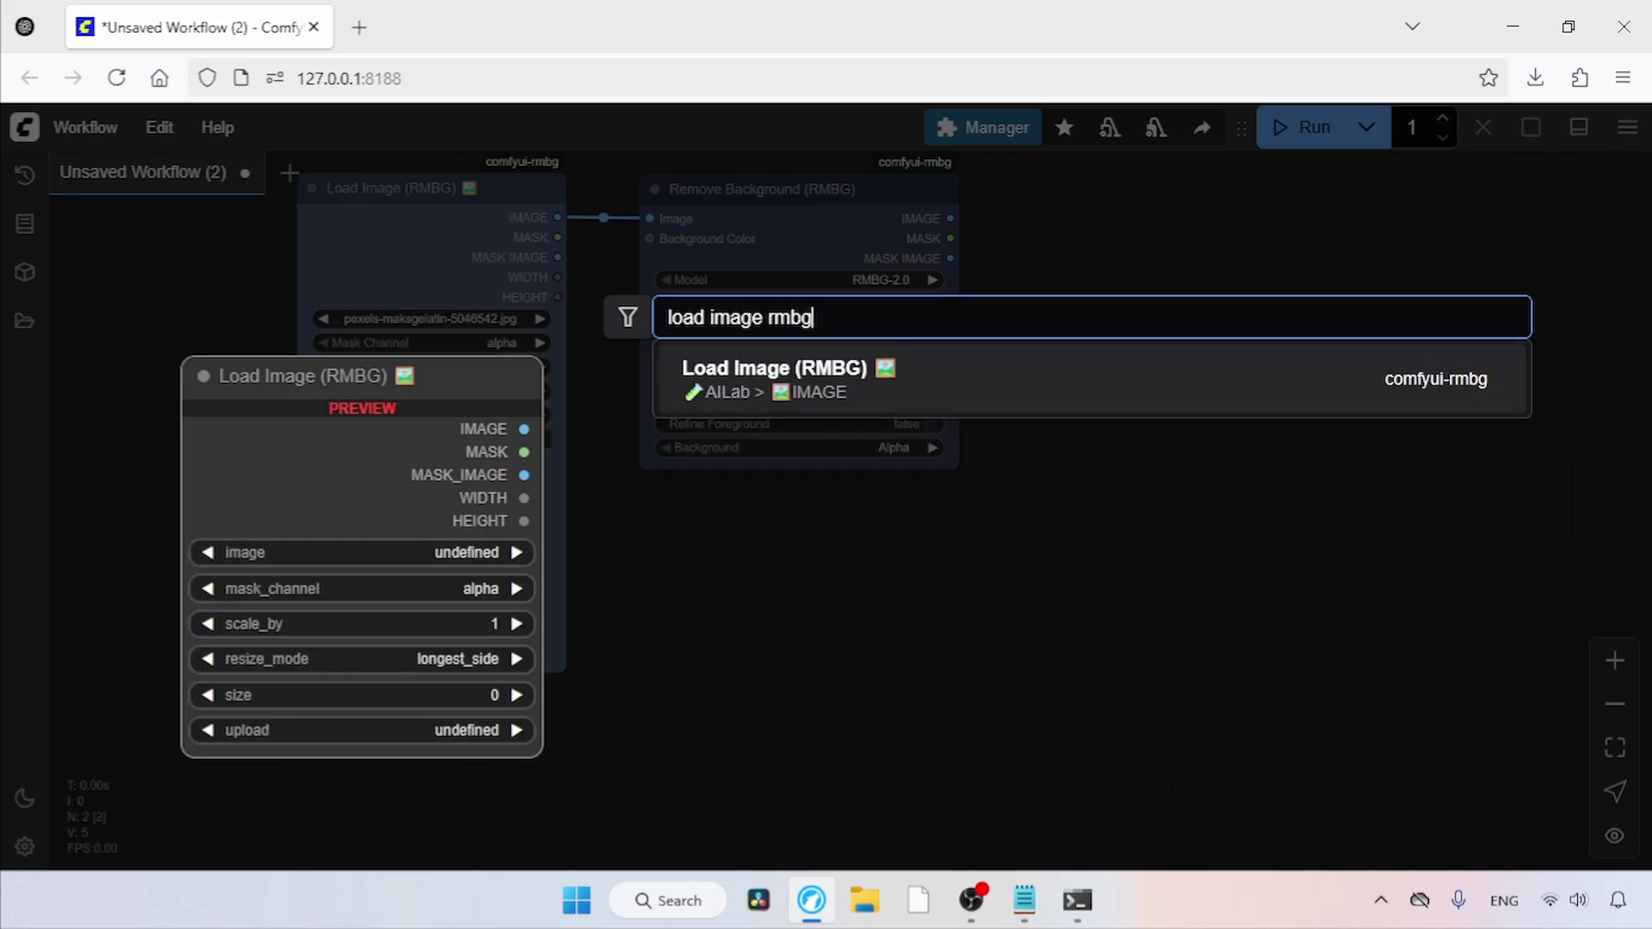
left_click(998, 385)
left_click_drag(1244, 540, 762, 542)
scroll(1047, 539, "down", 1)
left_click_drag(1048, 540, 1047, 391)
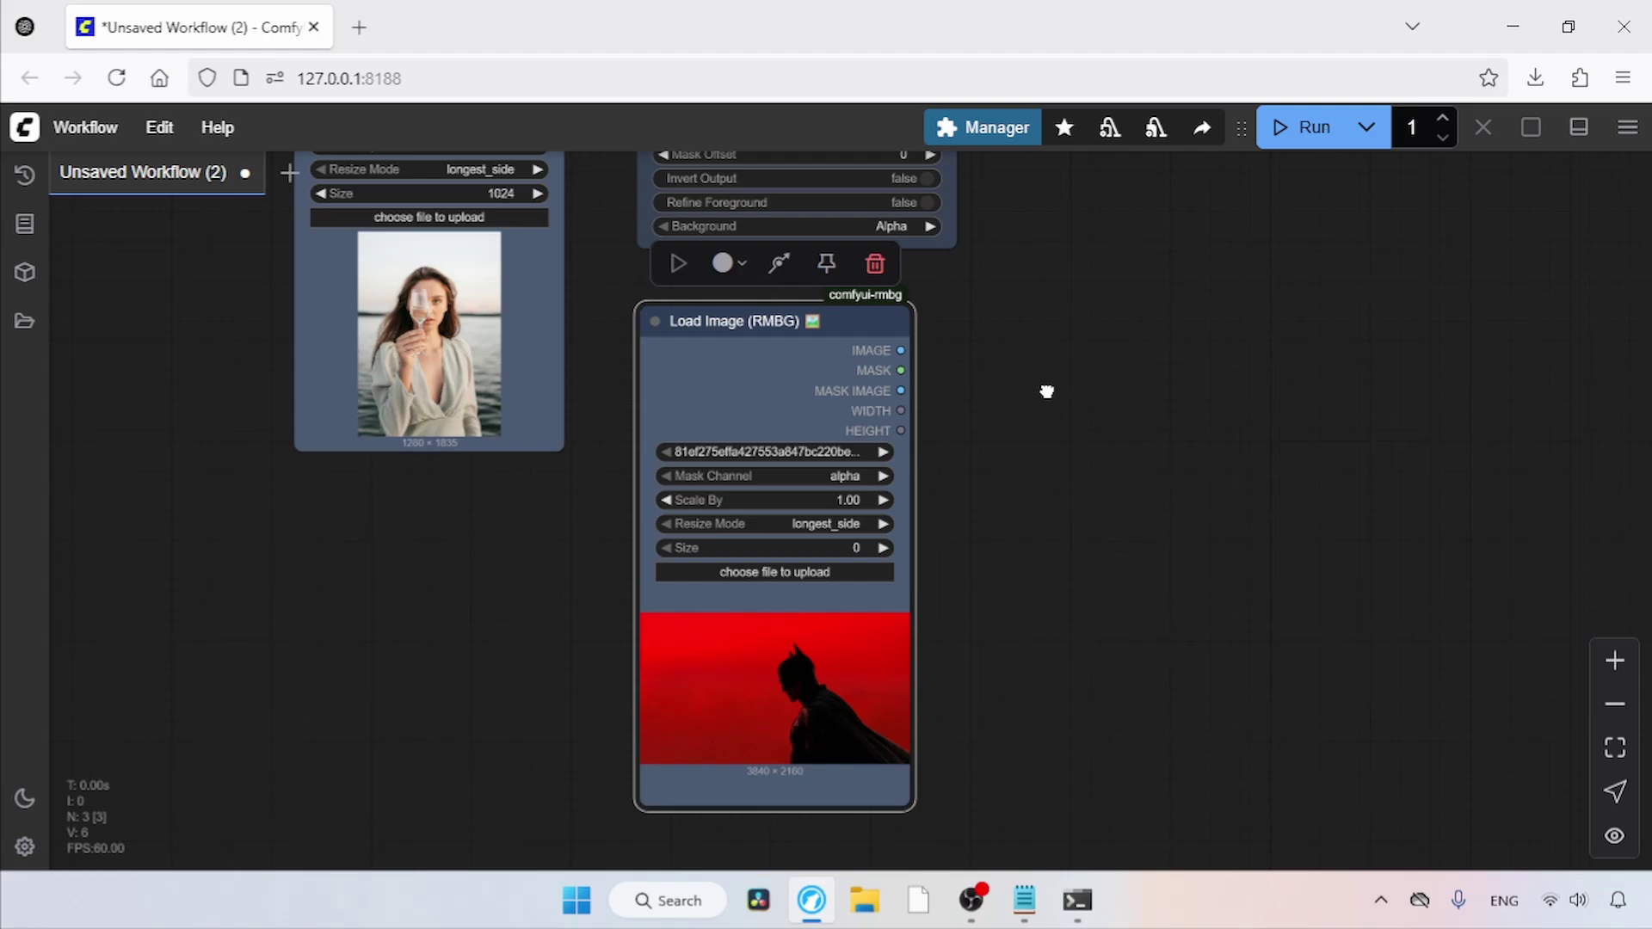
Step: Load the pexels-arooh street photo with resize mode shortest_side and Size 1024
left_click(779, 549)
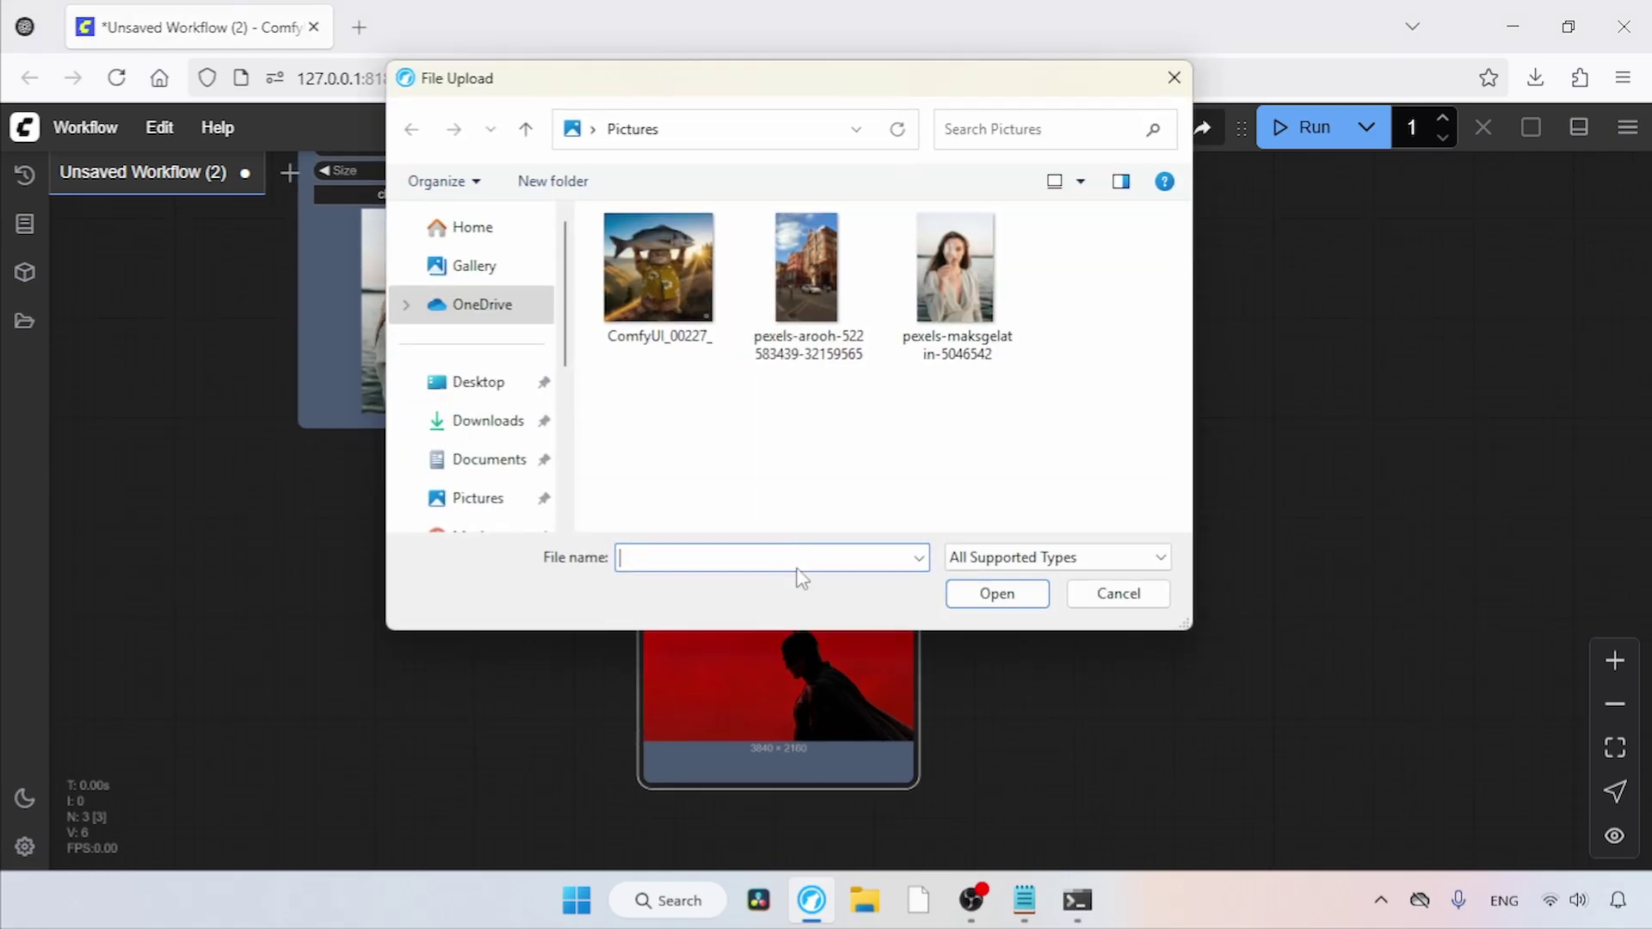
left_click(808, 289)
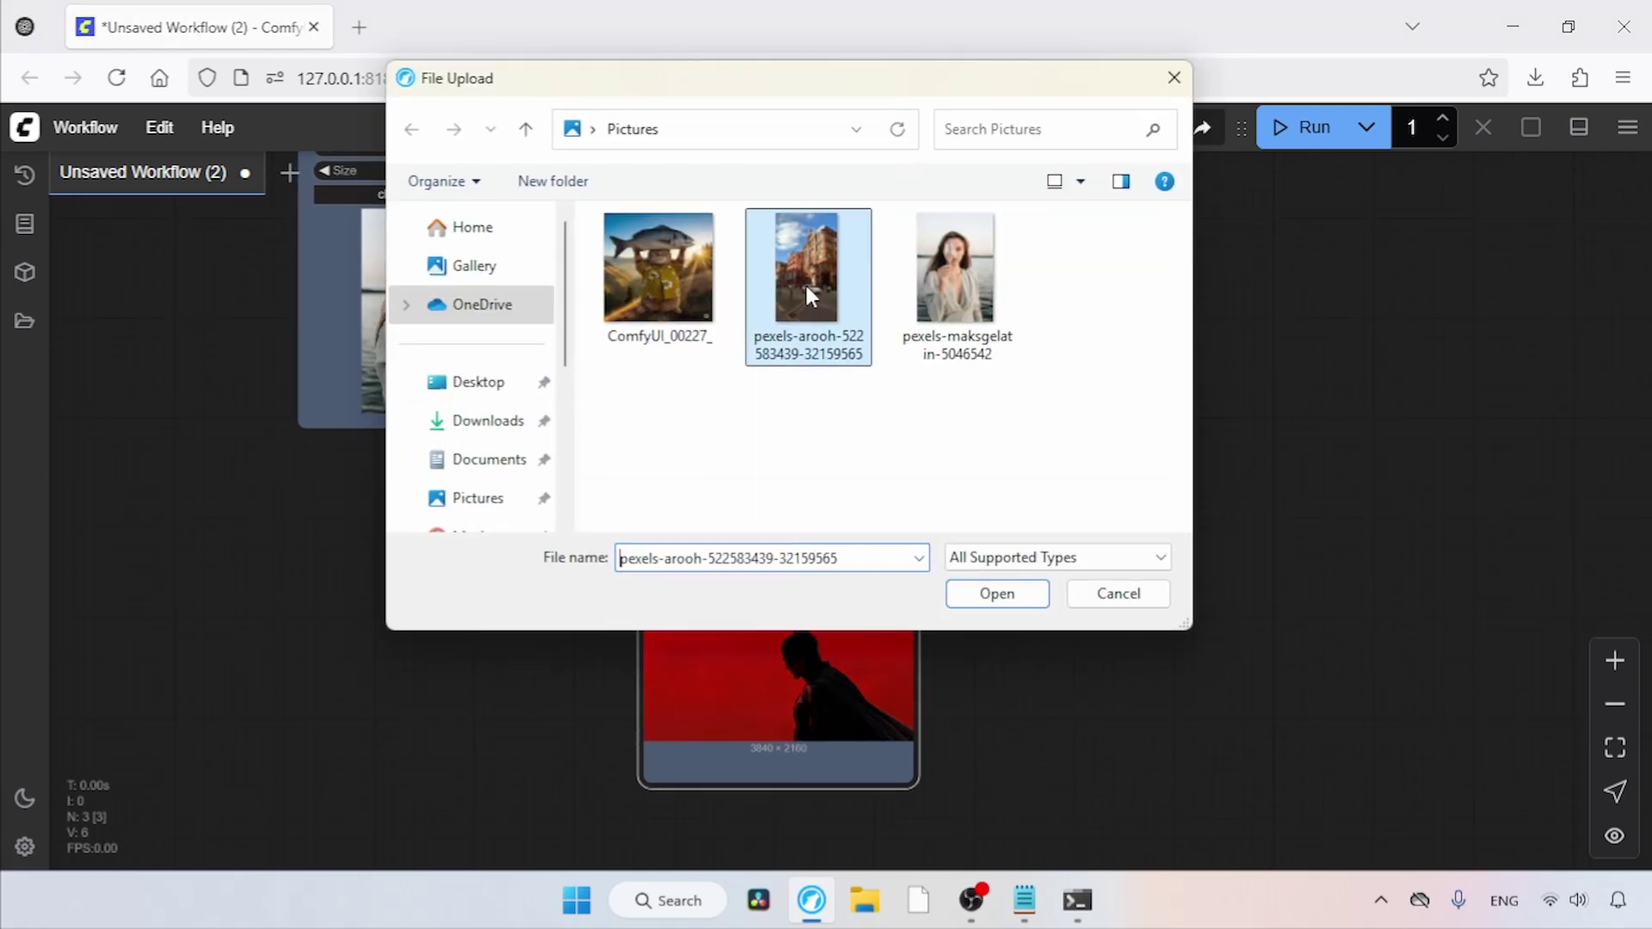
left_click(981, 598)
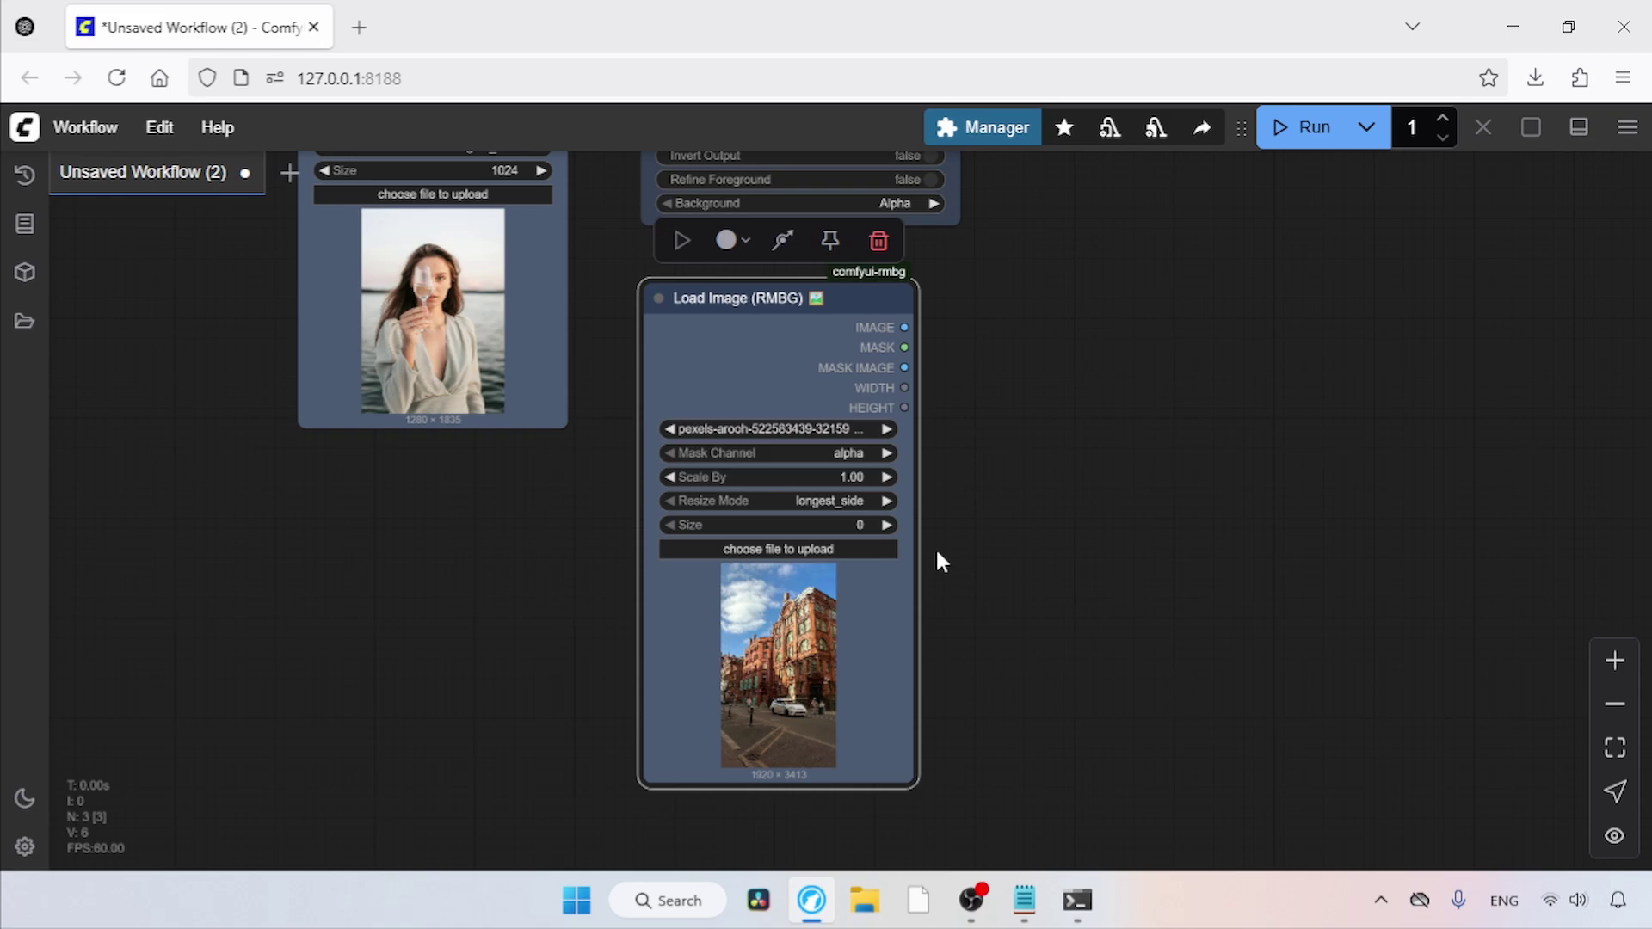
left_click(861, 501)
left_click(849, 524)
type("1024")
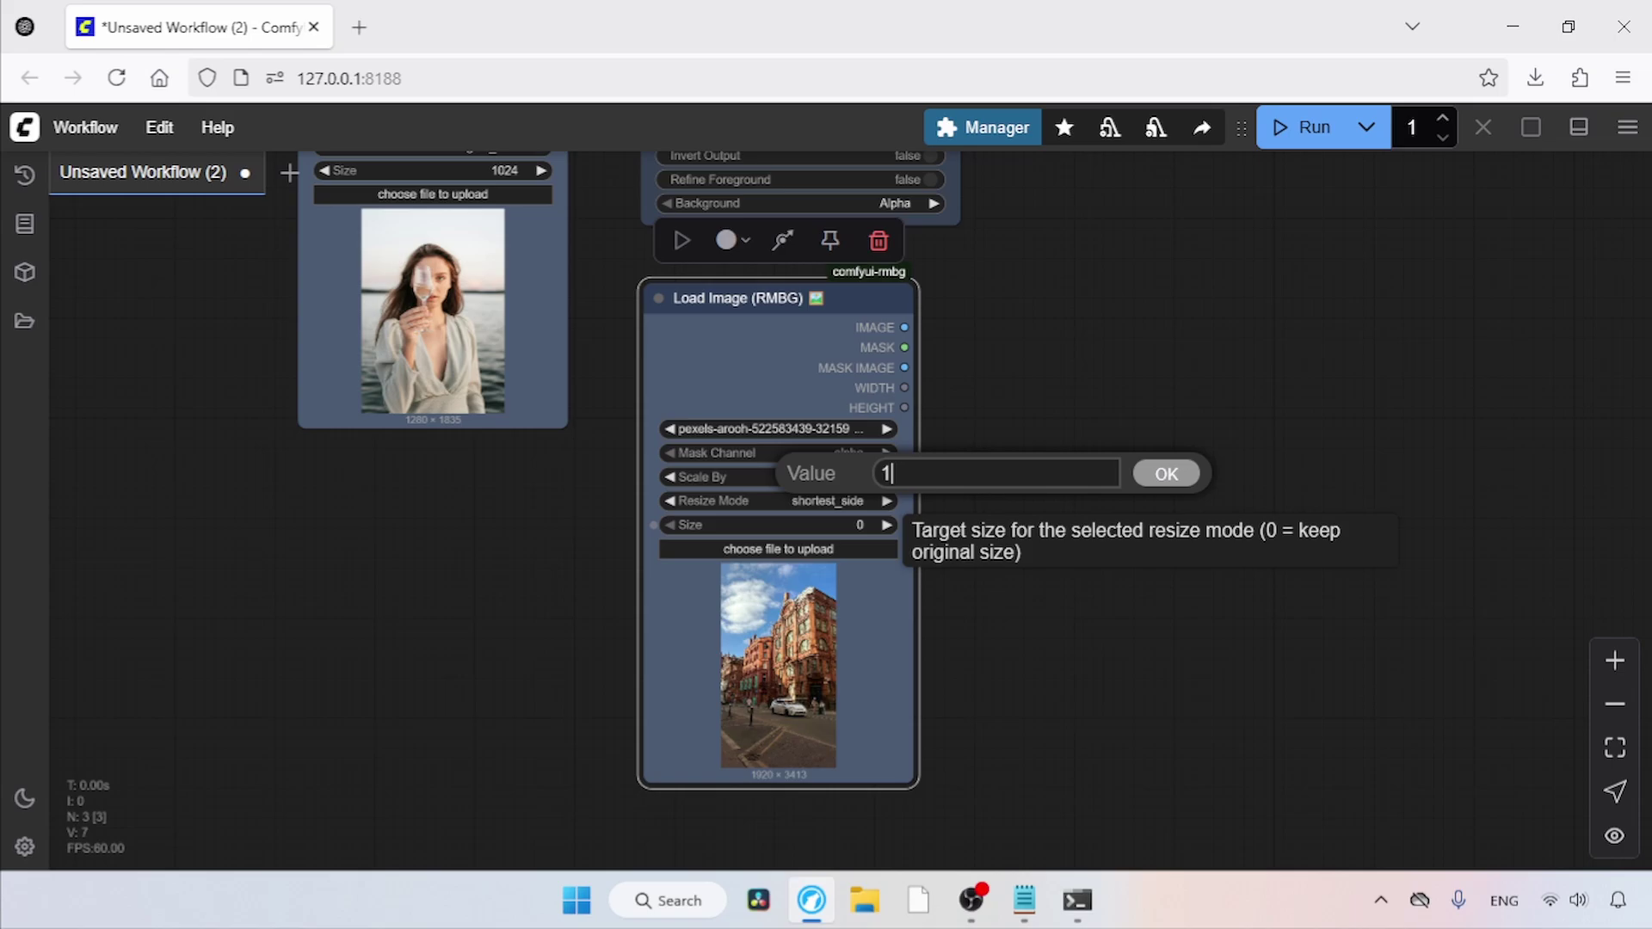
key("Return")
Step: Add an Image Combiner (RMBG) node to the right of Remove Background
left_click_drag(993, 324, 762, 607)
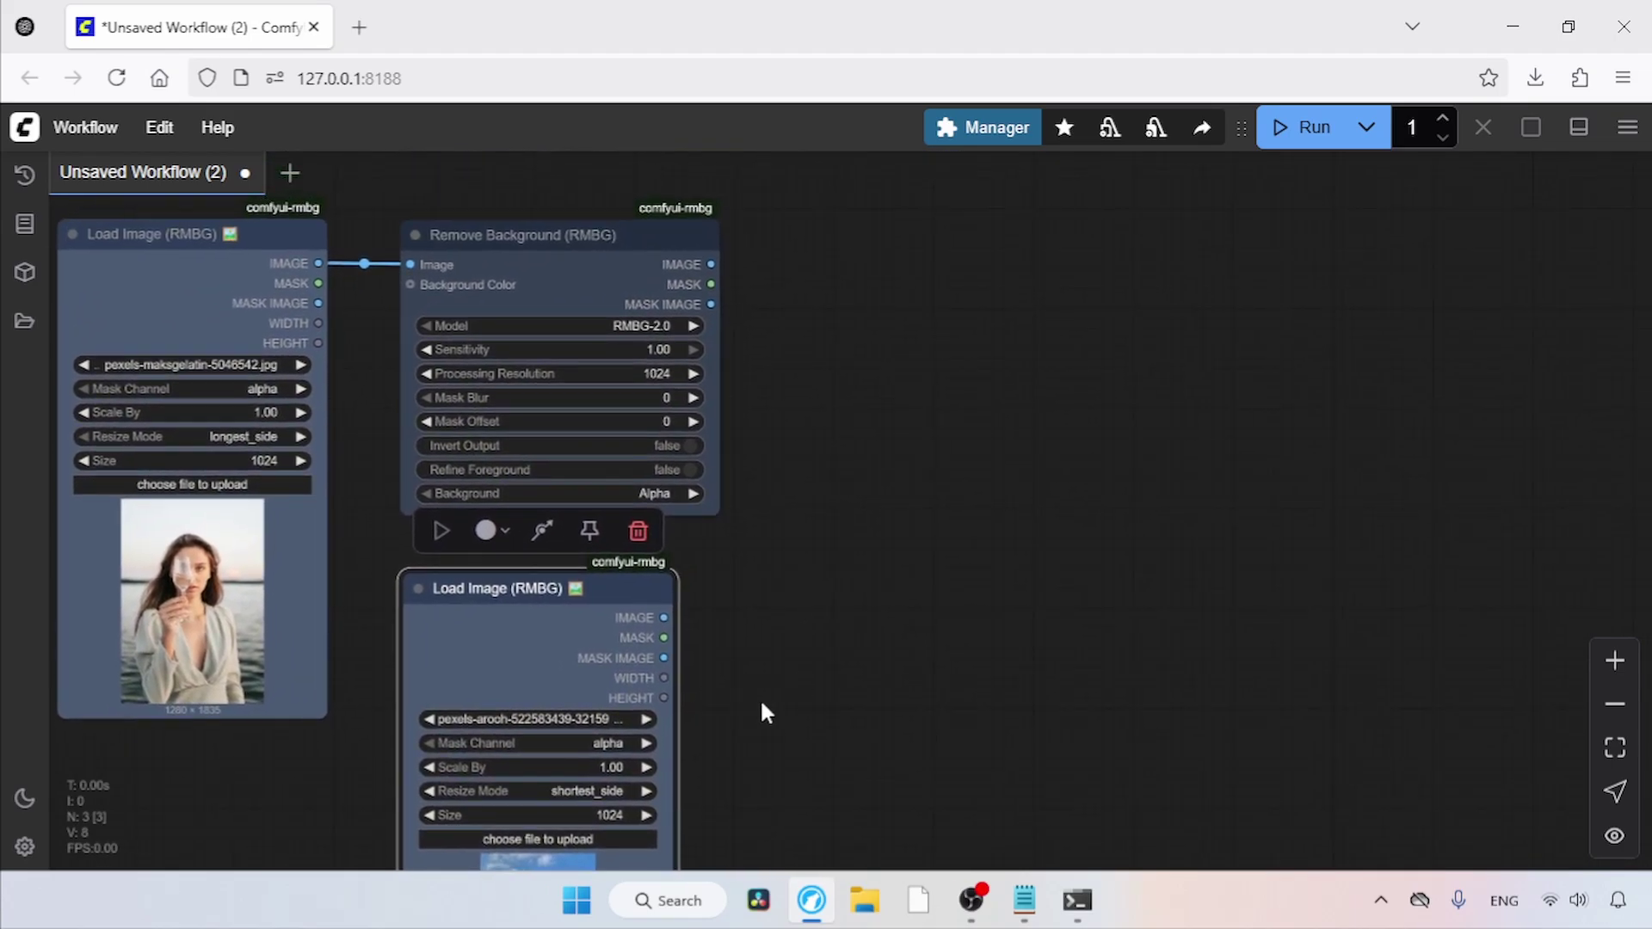
double_click(995, 328)
type("image combiner")
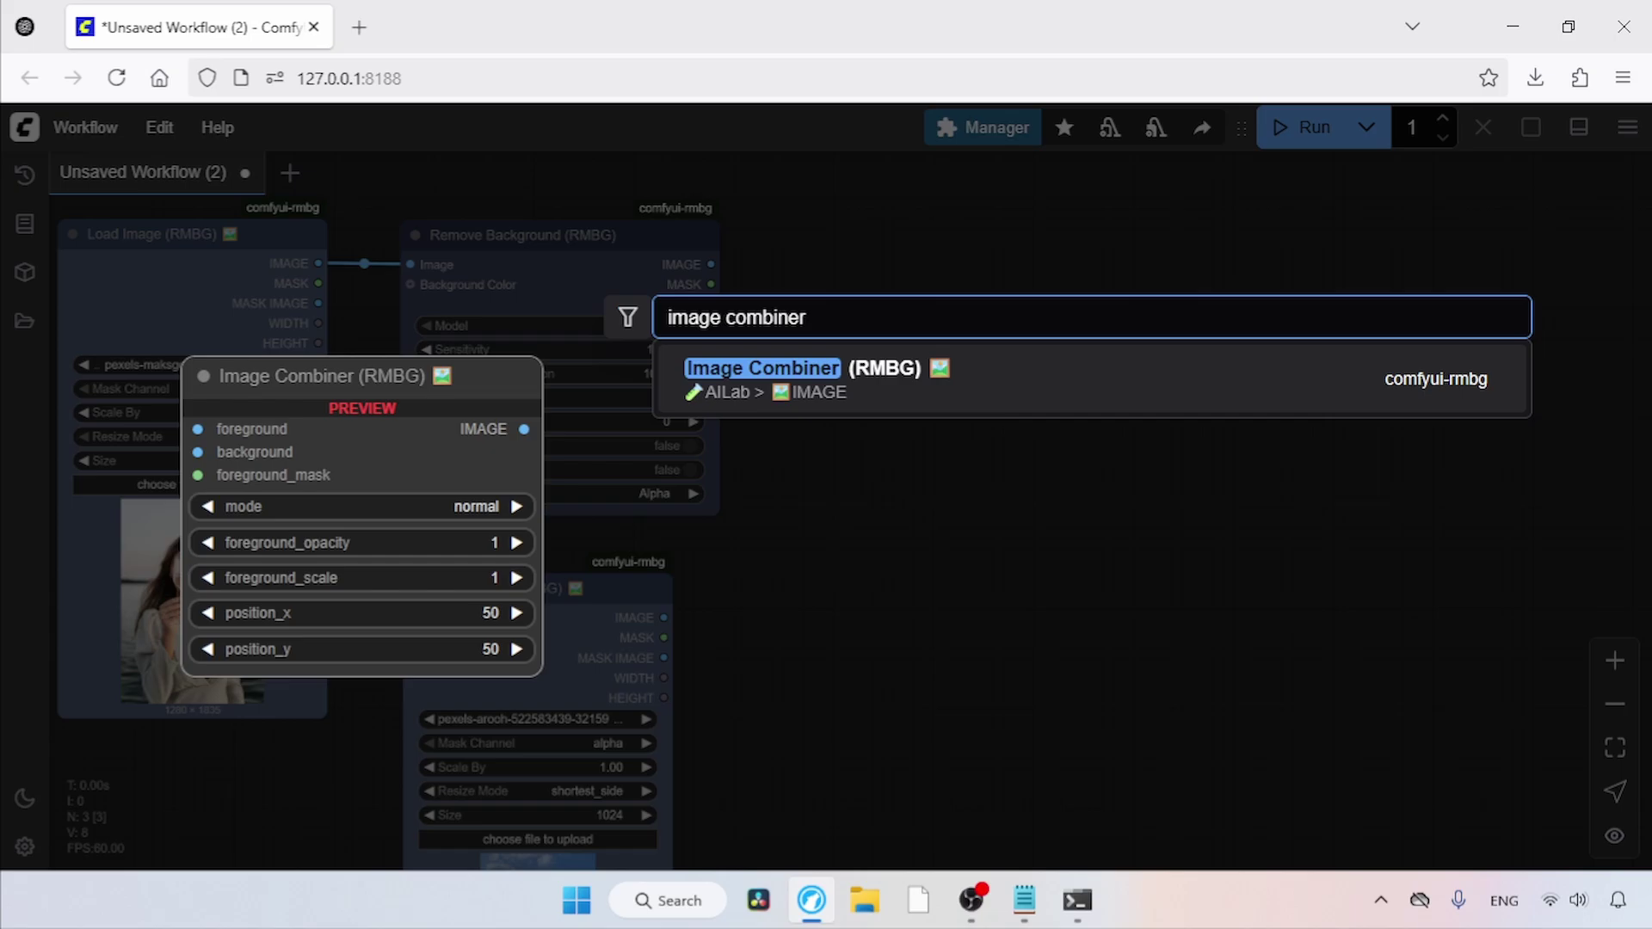
left_click(886, 379)
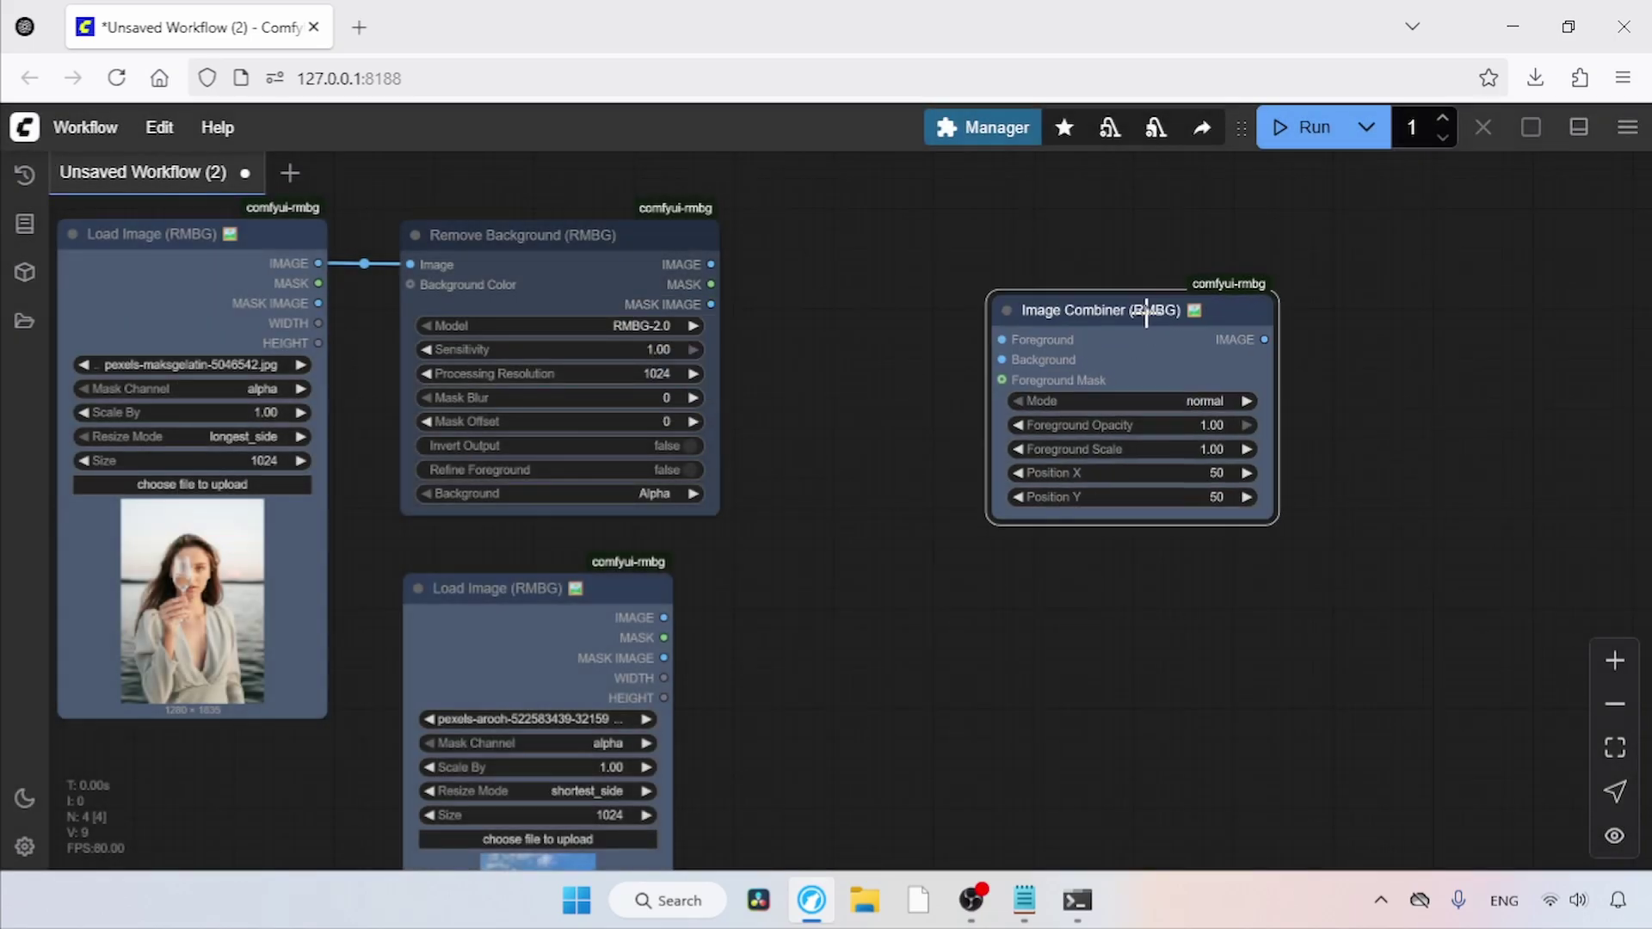
left_click_drag(1144, 310, 1020, 249)
left_click(725, 212)
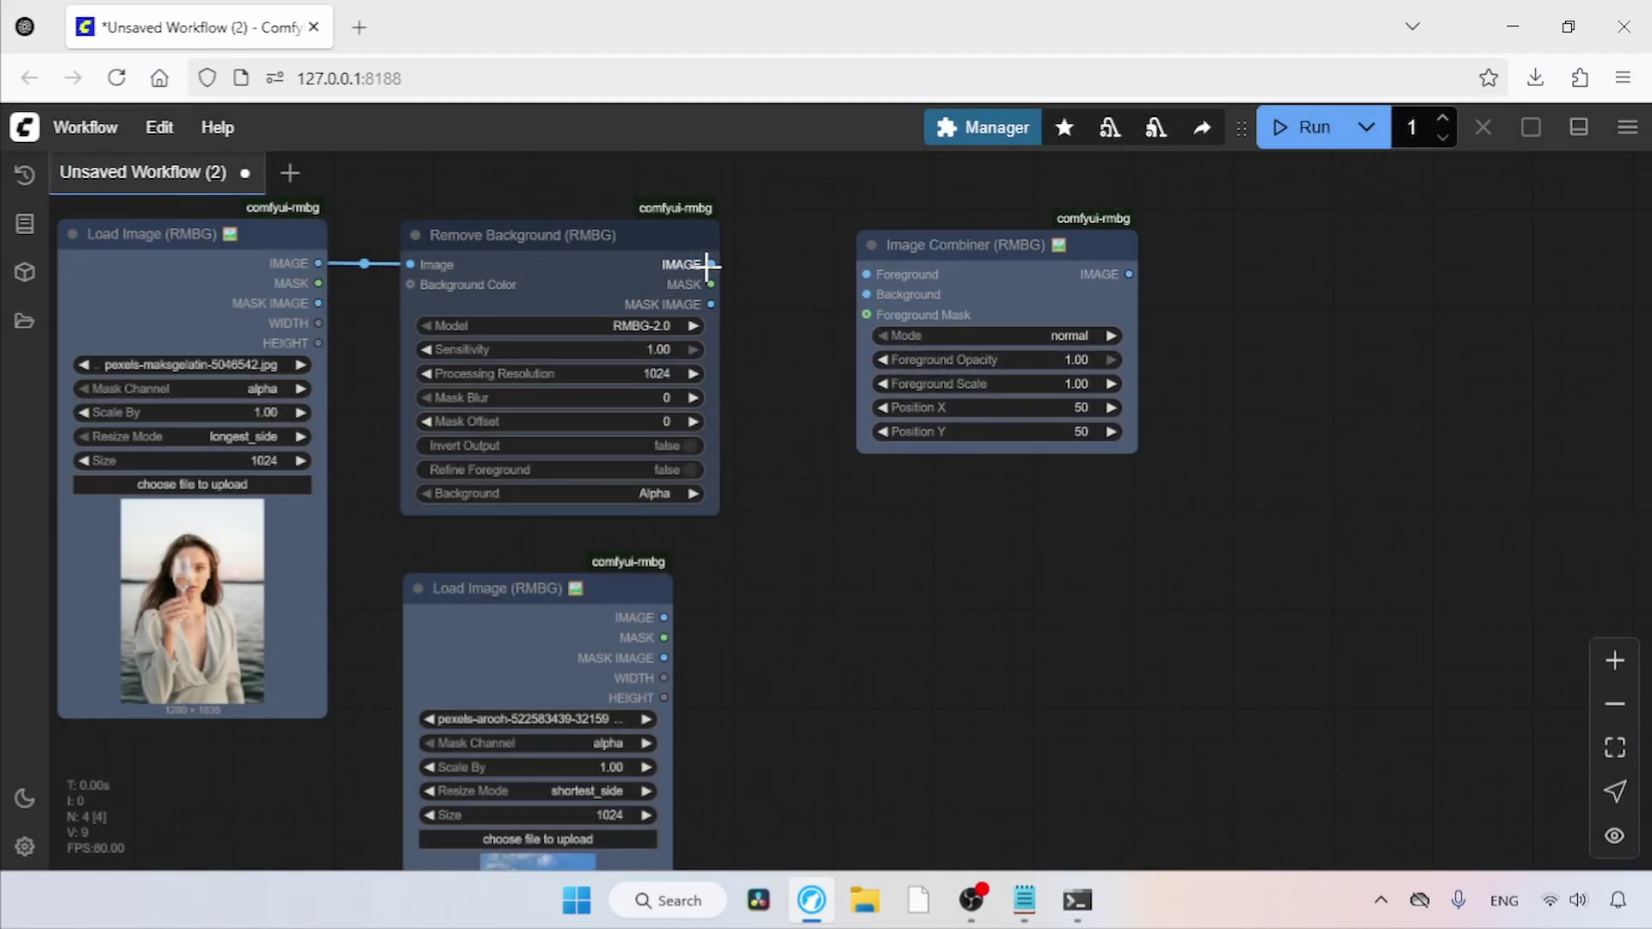
Step: Wire the cut-out portrait to Foreground and the street photo to Background
left_click_drag(708, 265, 736, 275)
left_click_drag(848, 271, 865, 274)
left_click_drag(771, 647, 745, 592)
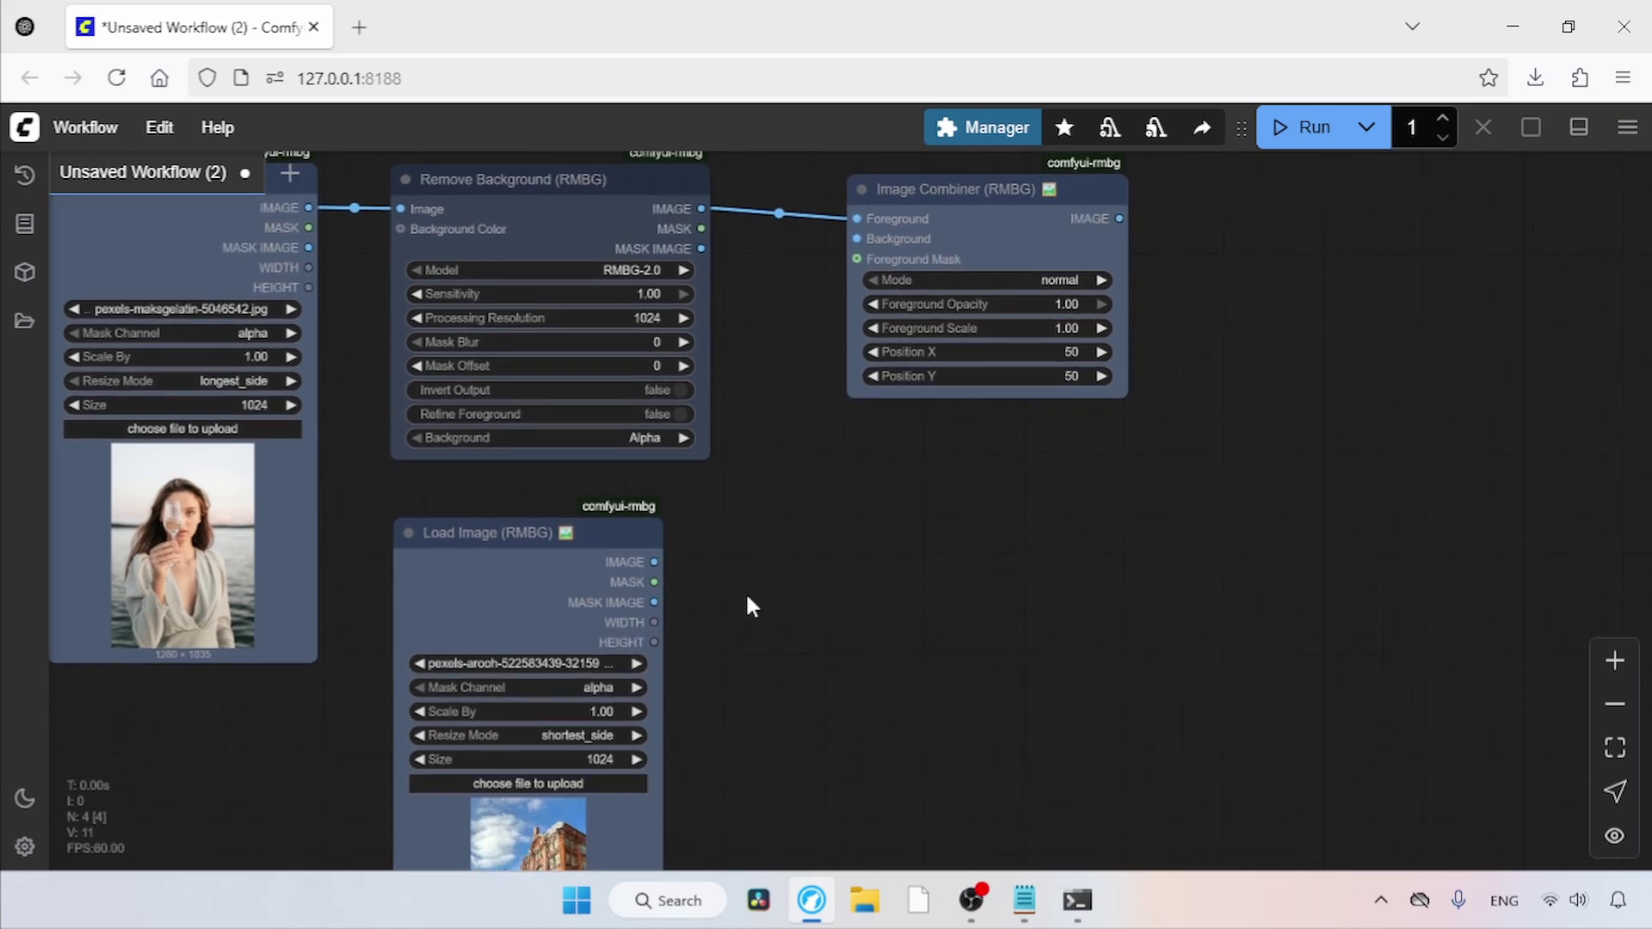
left_click_drag(655, 562, 857, 239)
left_click_drag(1119, 484, 1031, 551)
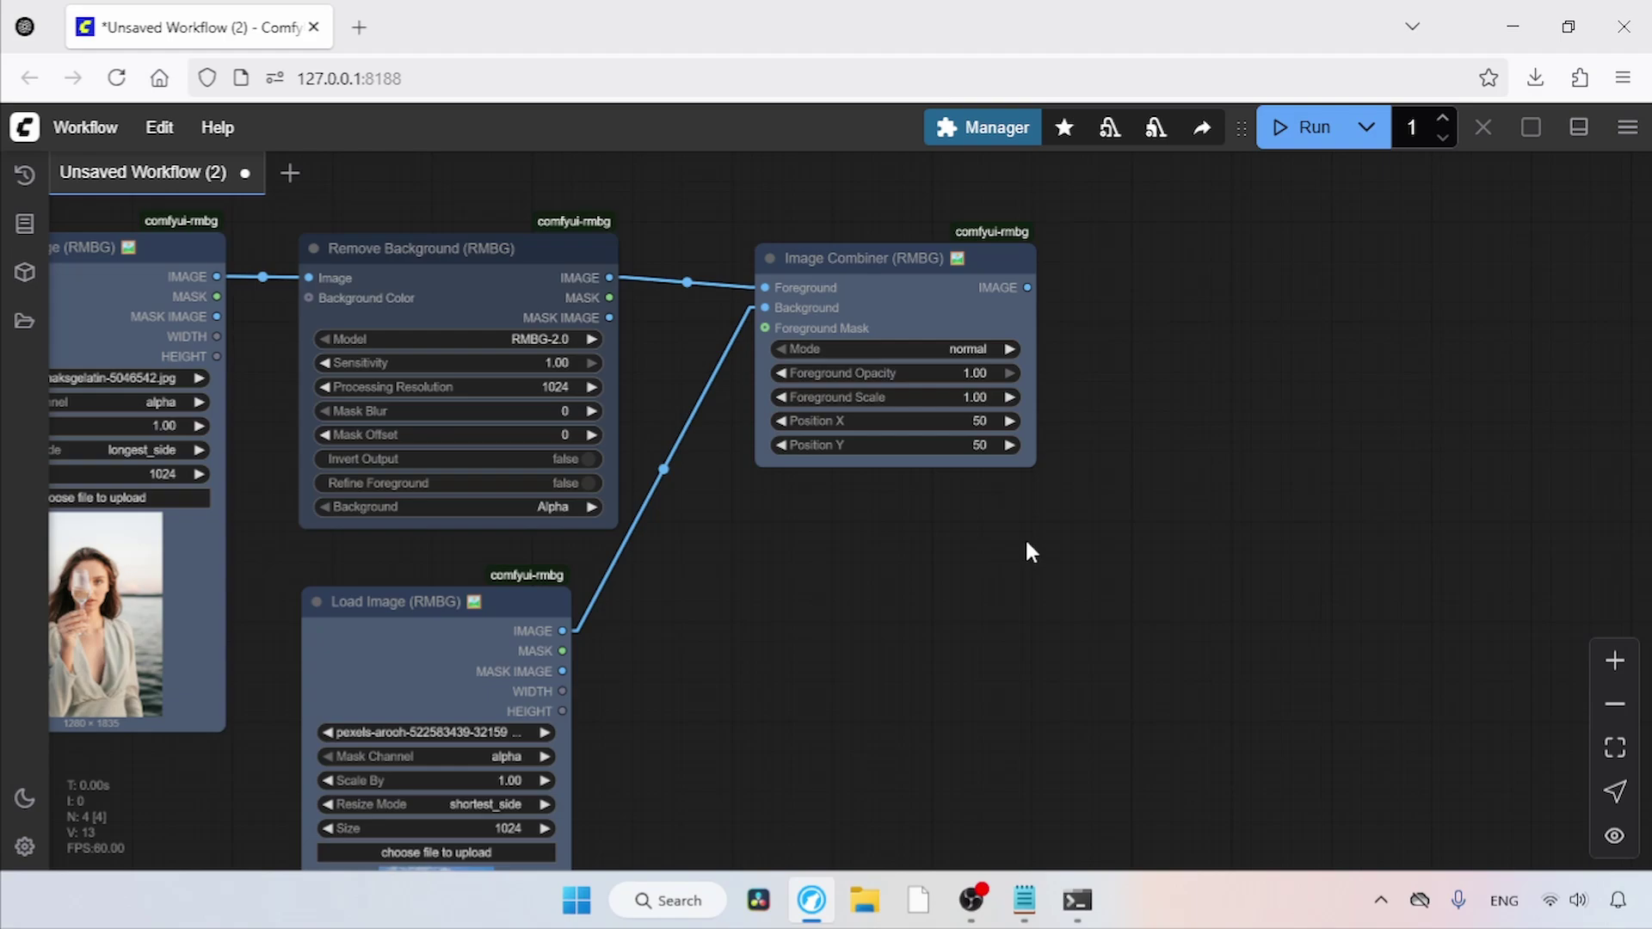
left_click_drag(895, 265, 884, 262)
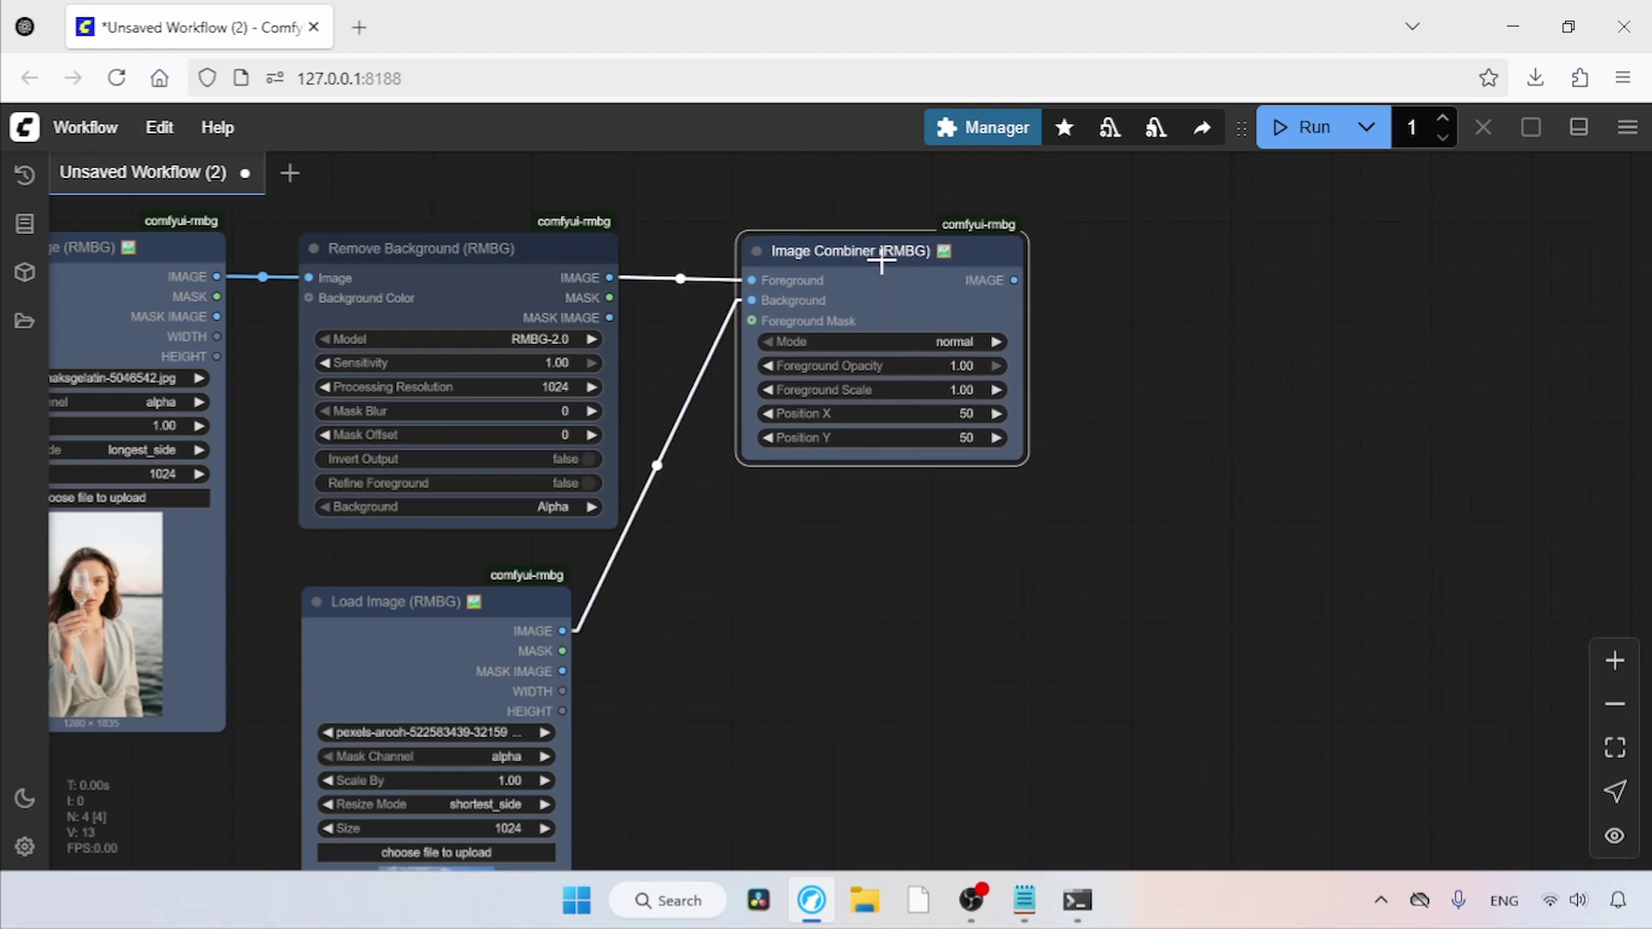
left_click(1127, 394)
left_click_drag(1150, 428, 963, 442)
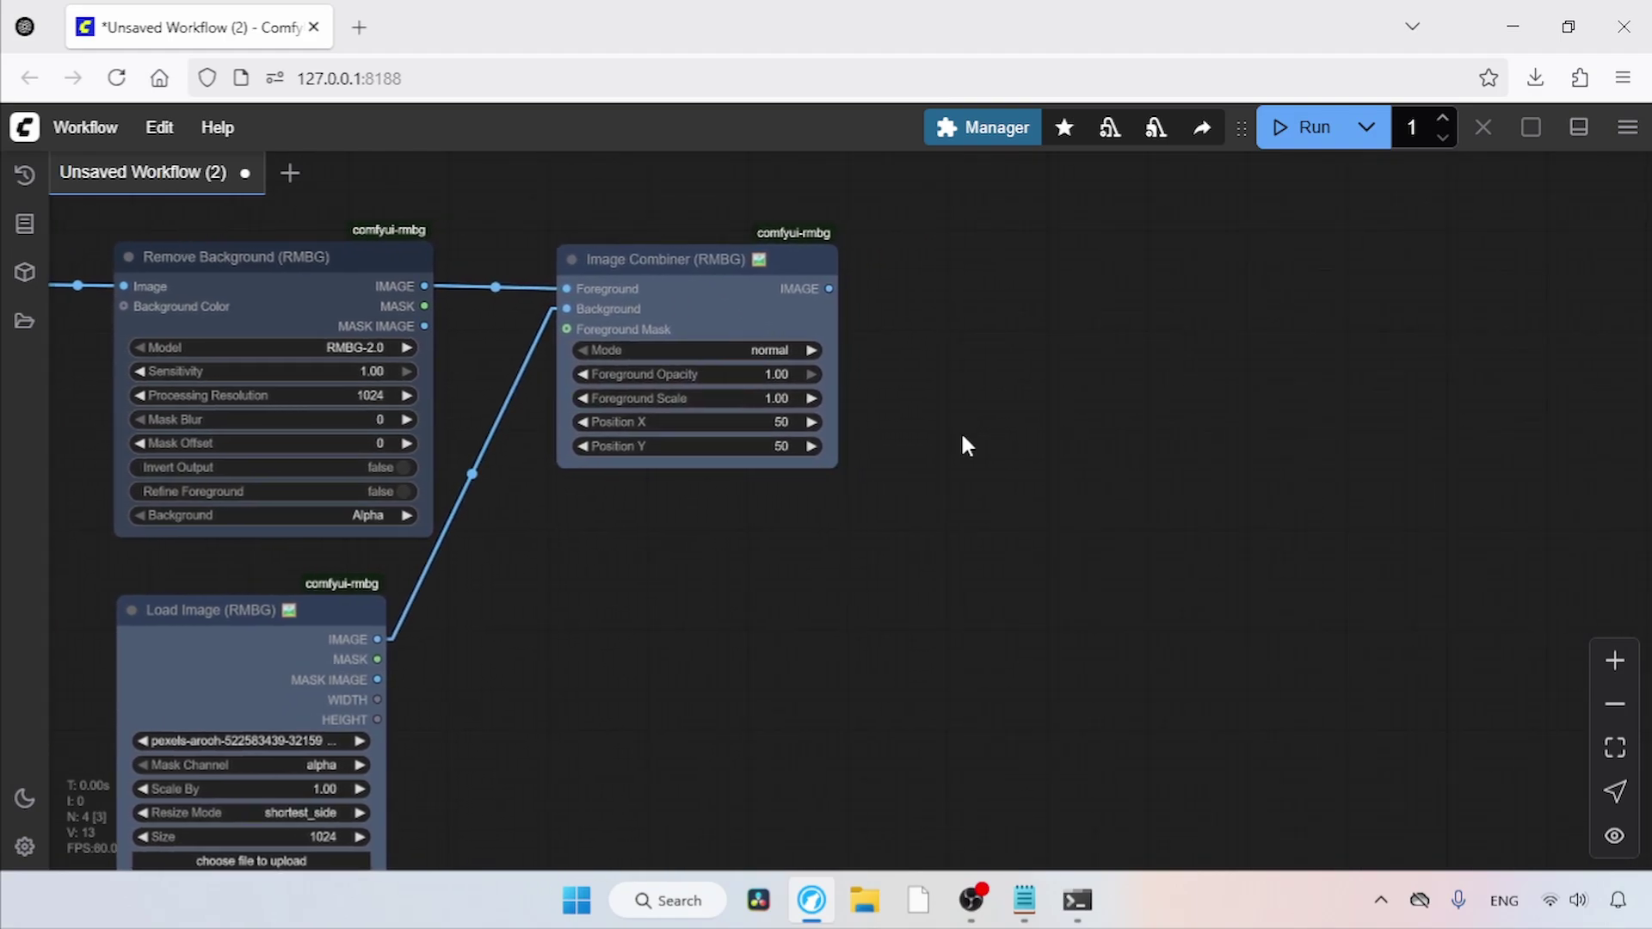
Step: Attach a Preview Image node to the Image Combiner's IMAGE output
left_click_drag(829, 289, 945, 295)
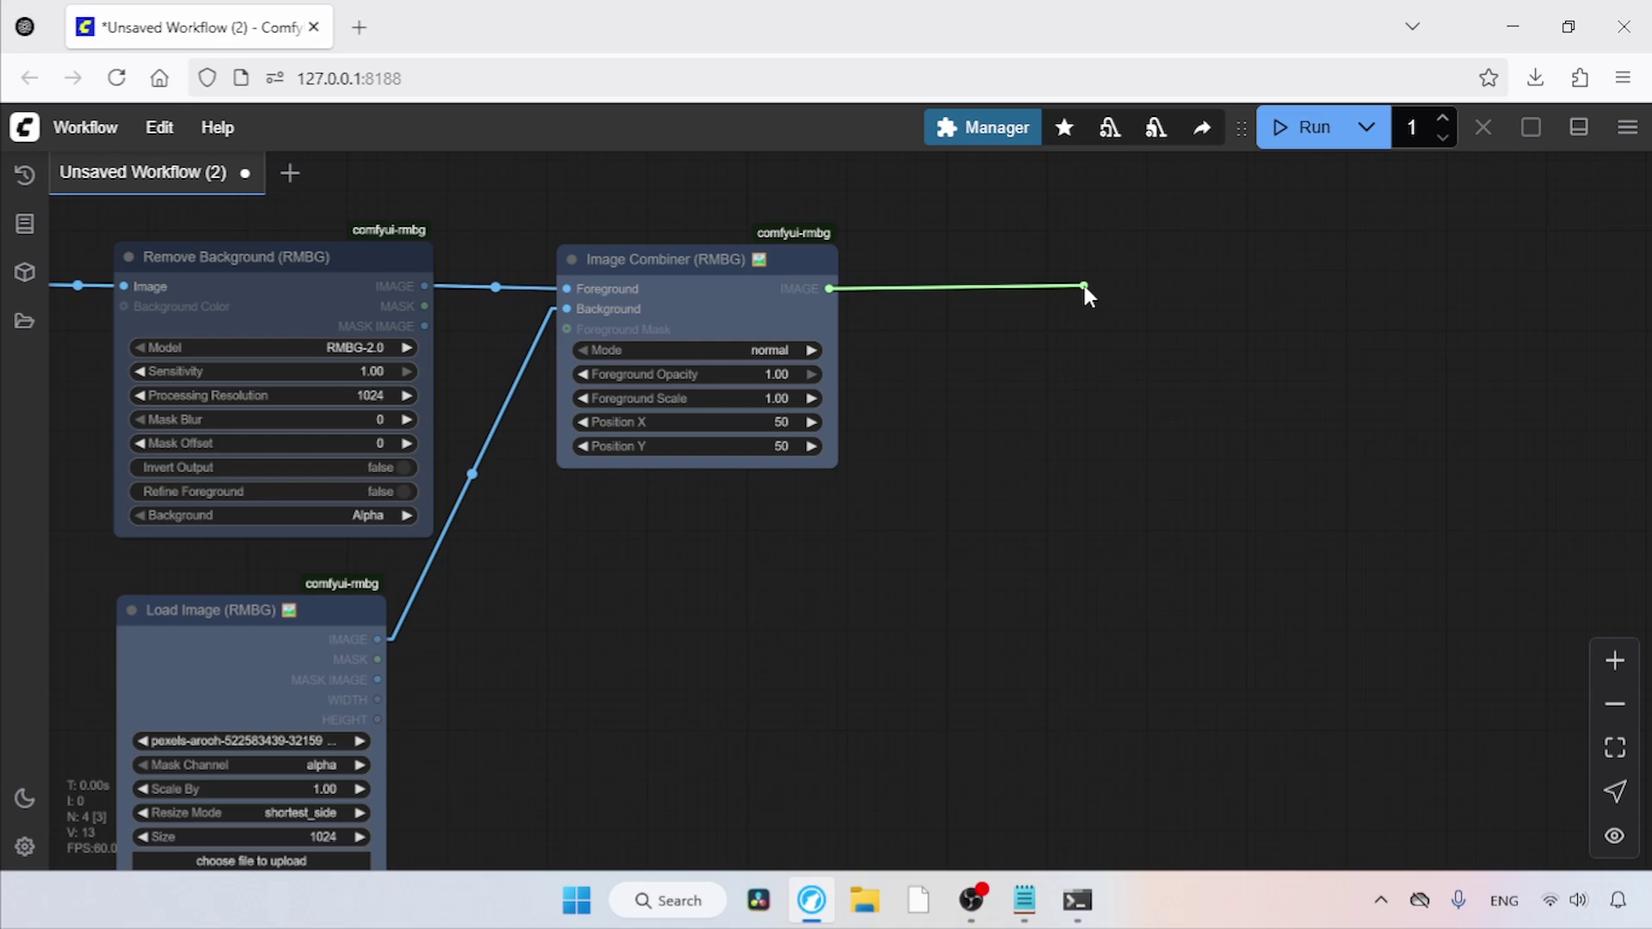
left_click_drag(1085, 286, 1085, 286)
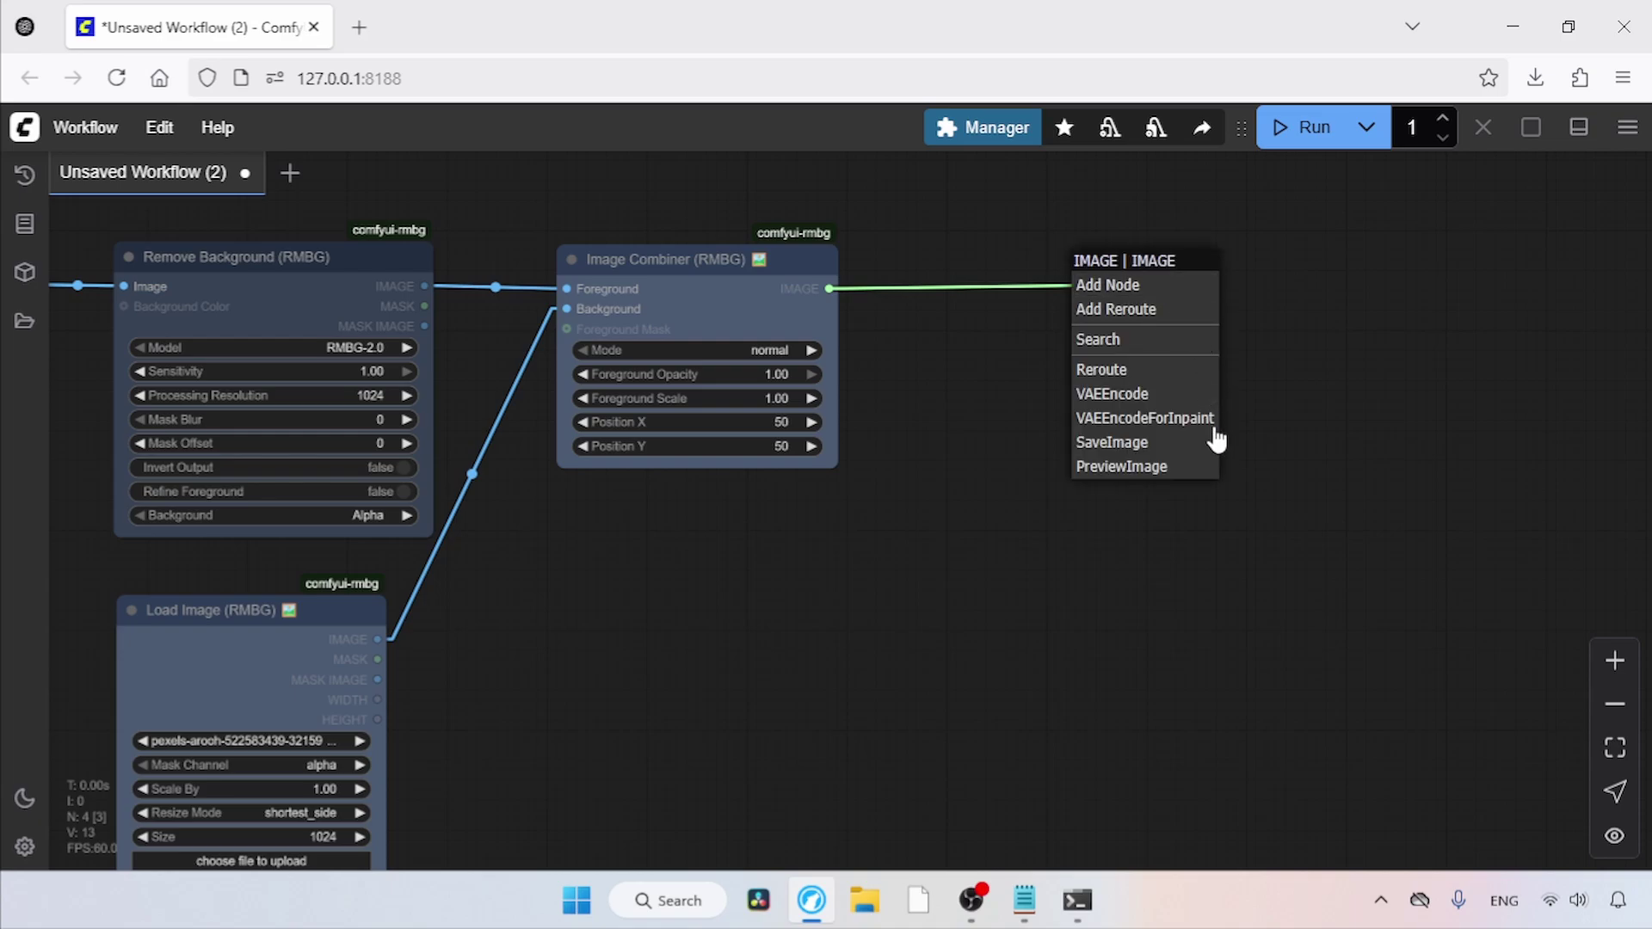
left_click(1175, 469)
left_click_drag(1166, 269, 1126, 267)
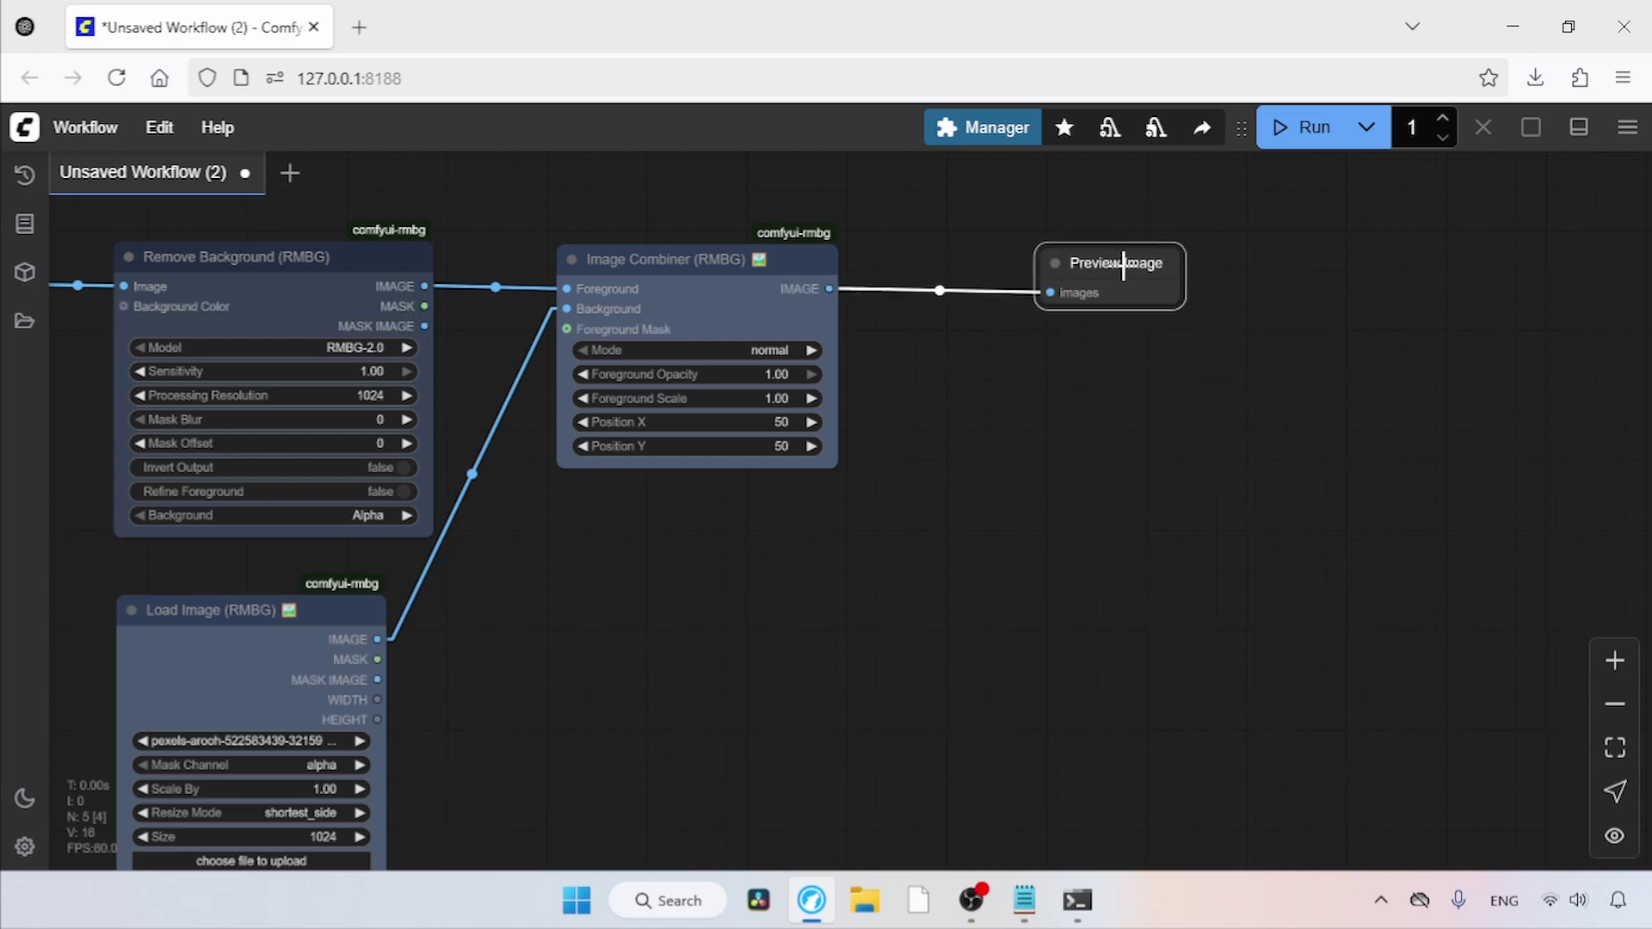
Step: Run the workflow and inspect the 1024 × 1820 composite full-size
left_click(1295, 225)
left_click(1282, 127)
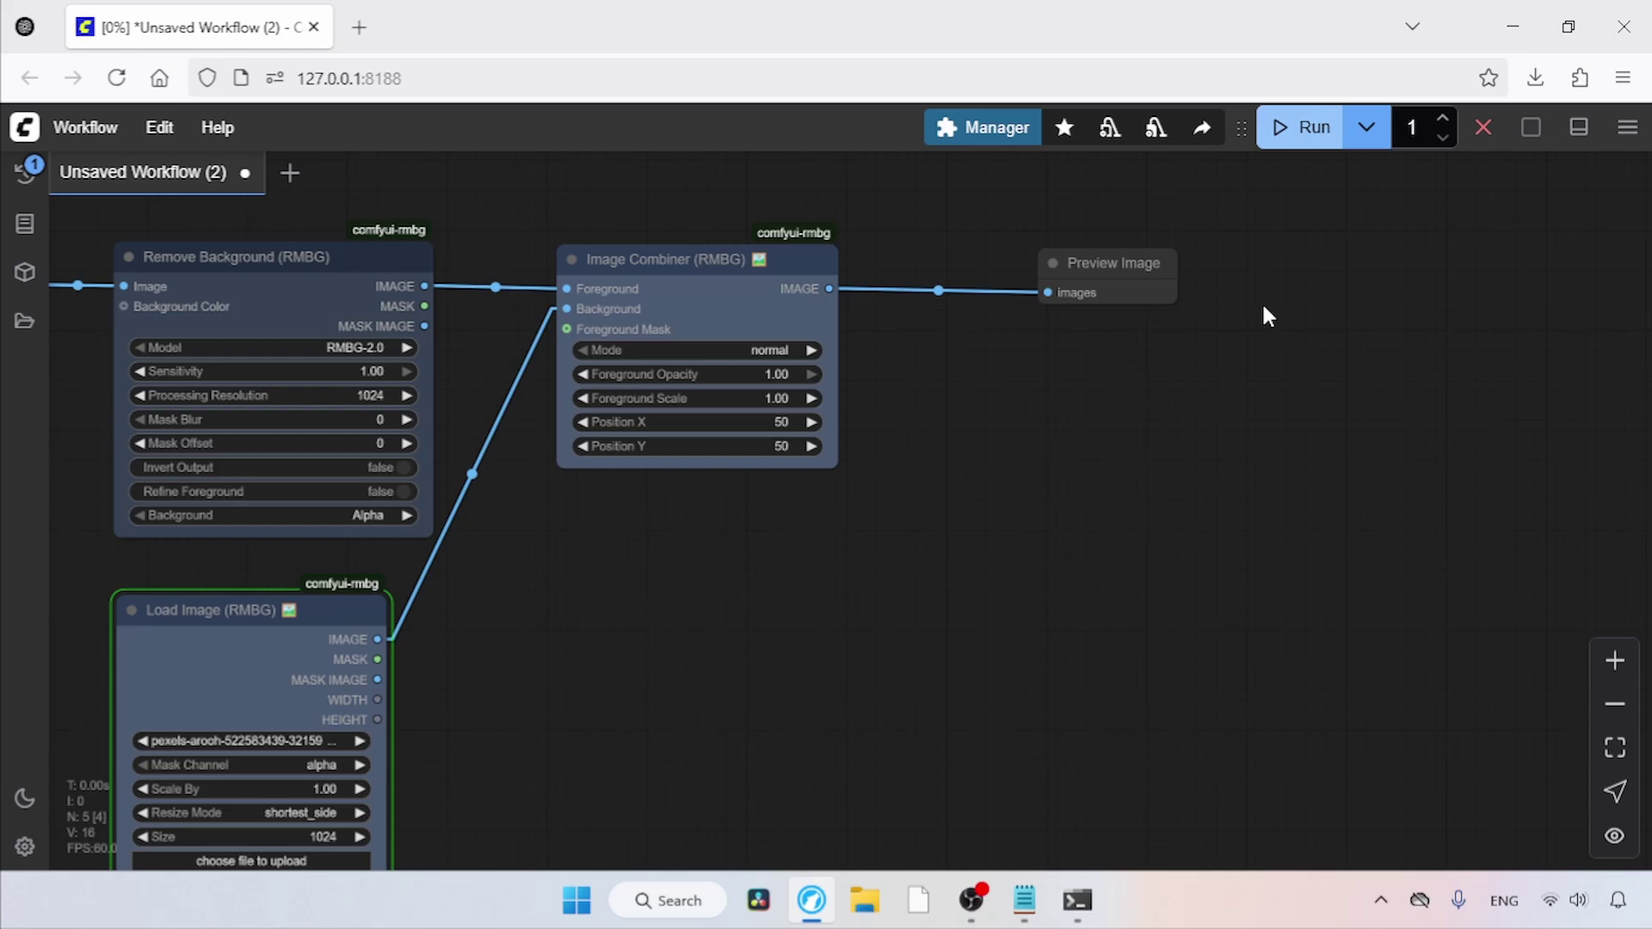
left_click(1147, 483)
right_click(1143, 369)
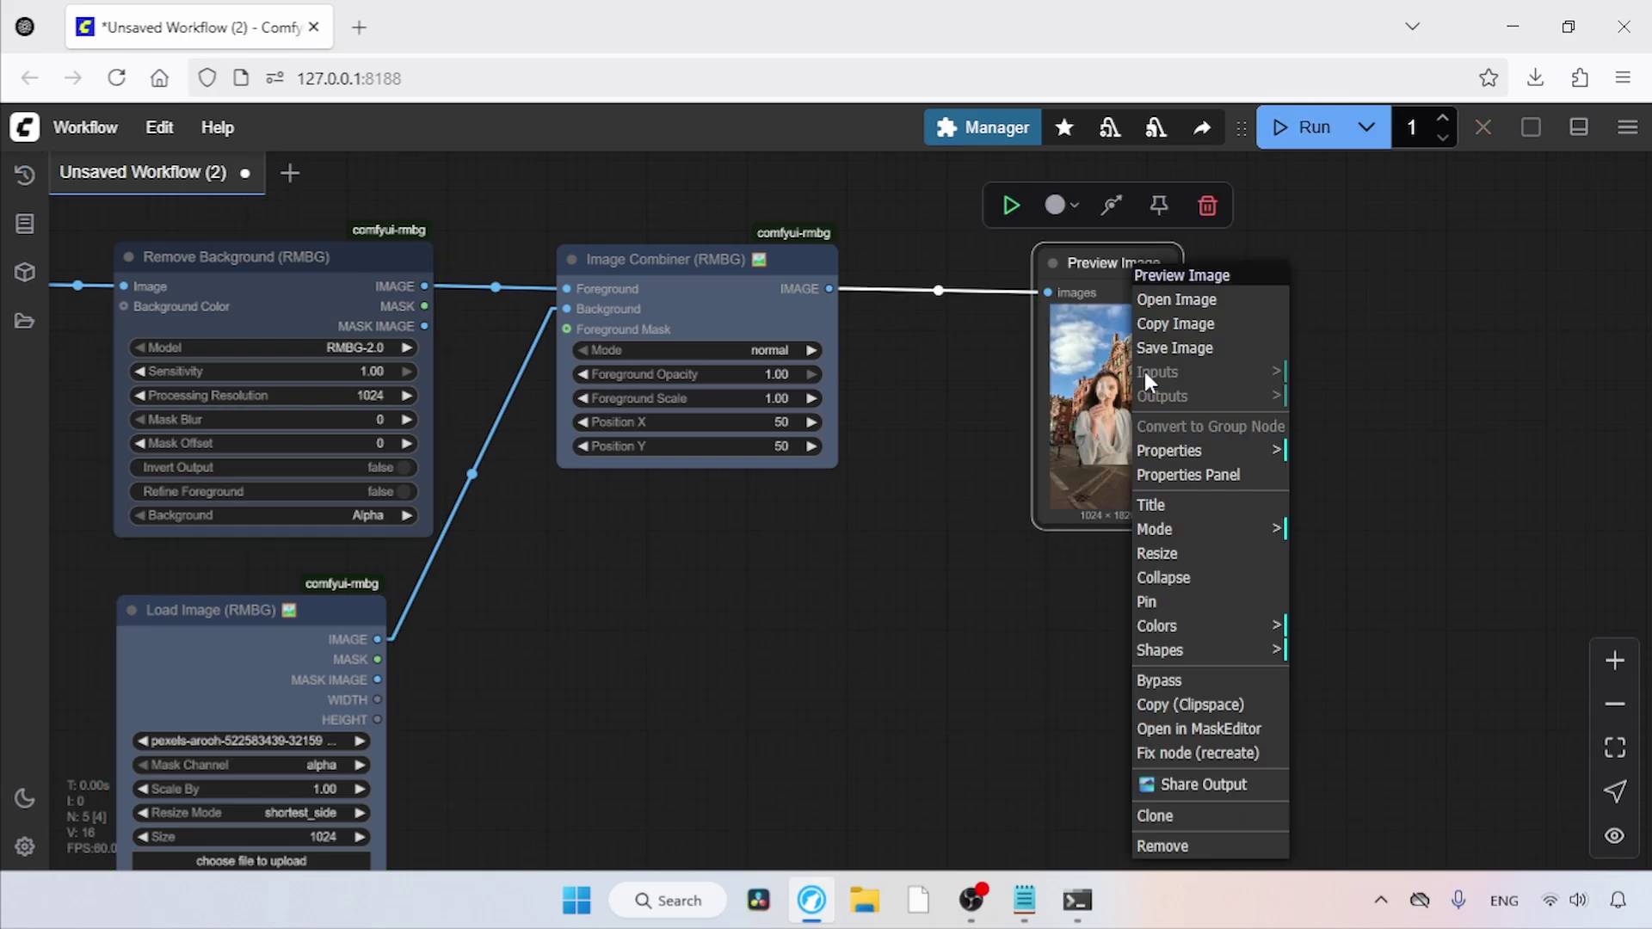
left_click(1171, 301)
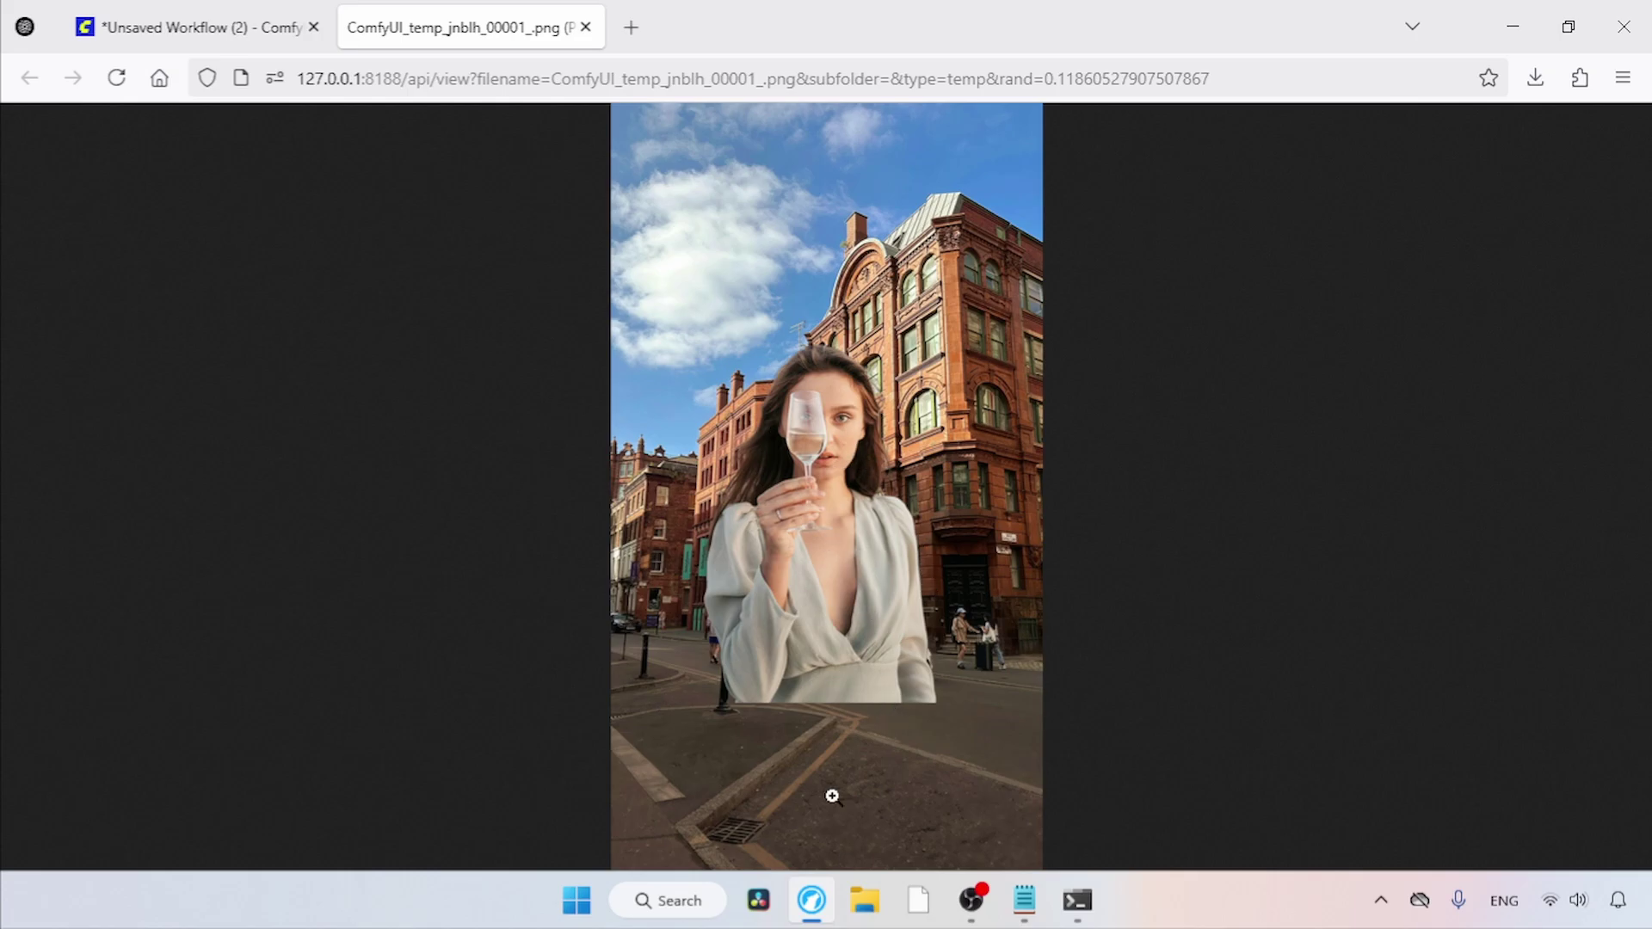
left_click(586, 28)
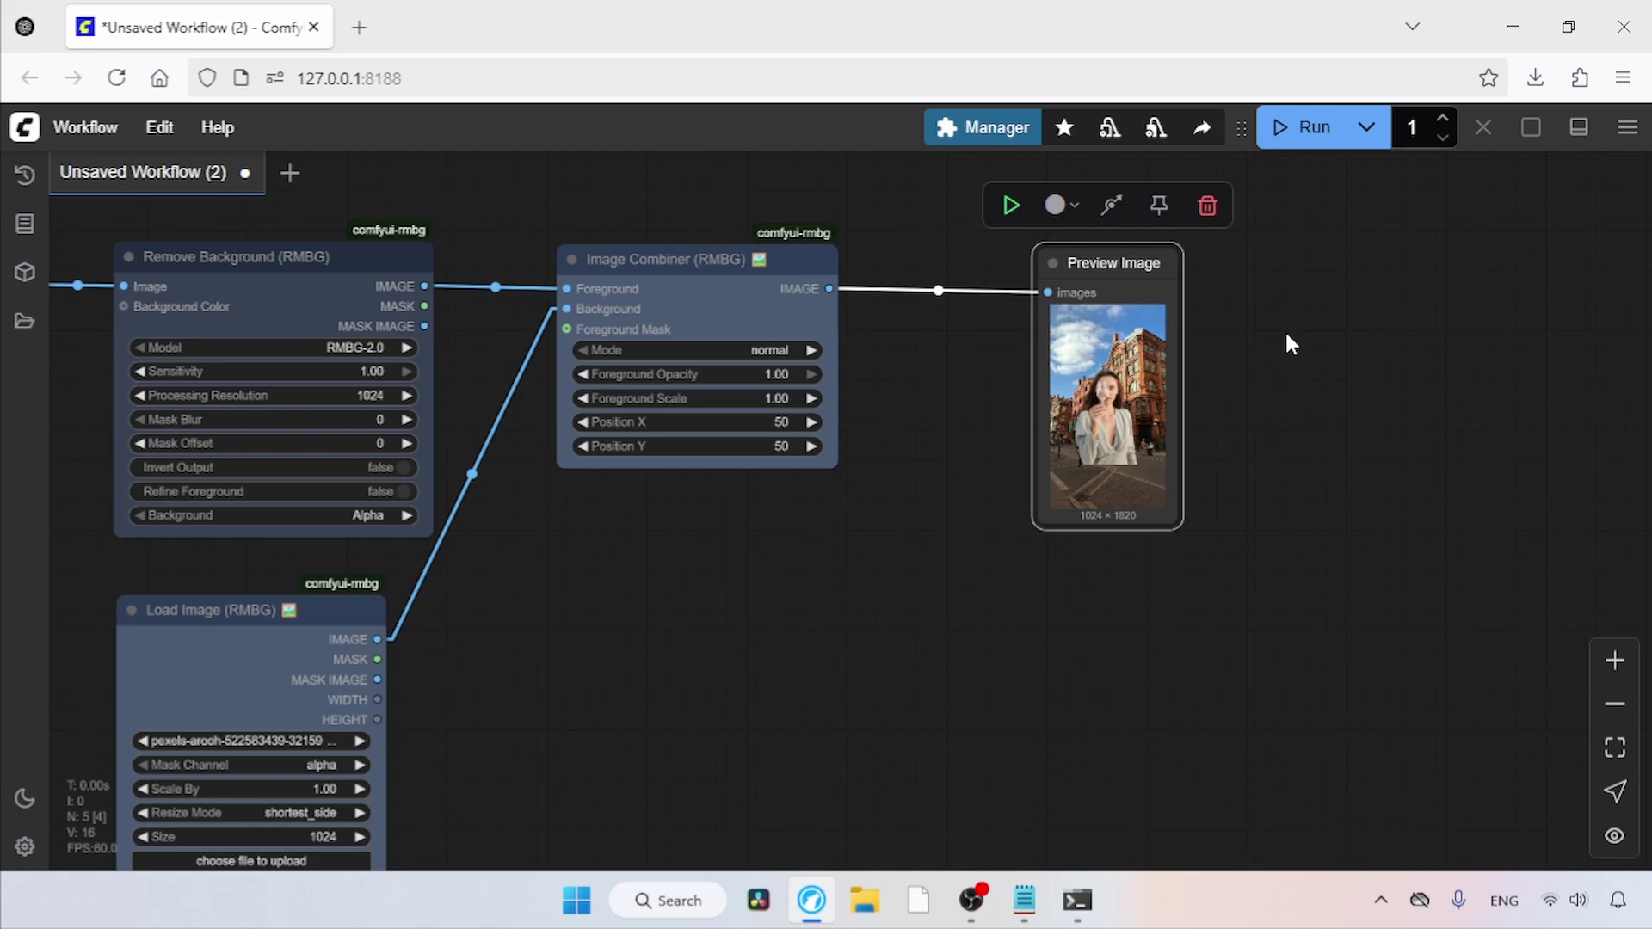
Step: Switch to Run (On Change) and set Image Combiner Position X 44, Position Y 72
left_click(1366, 129)
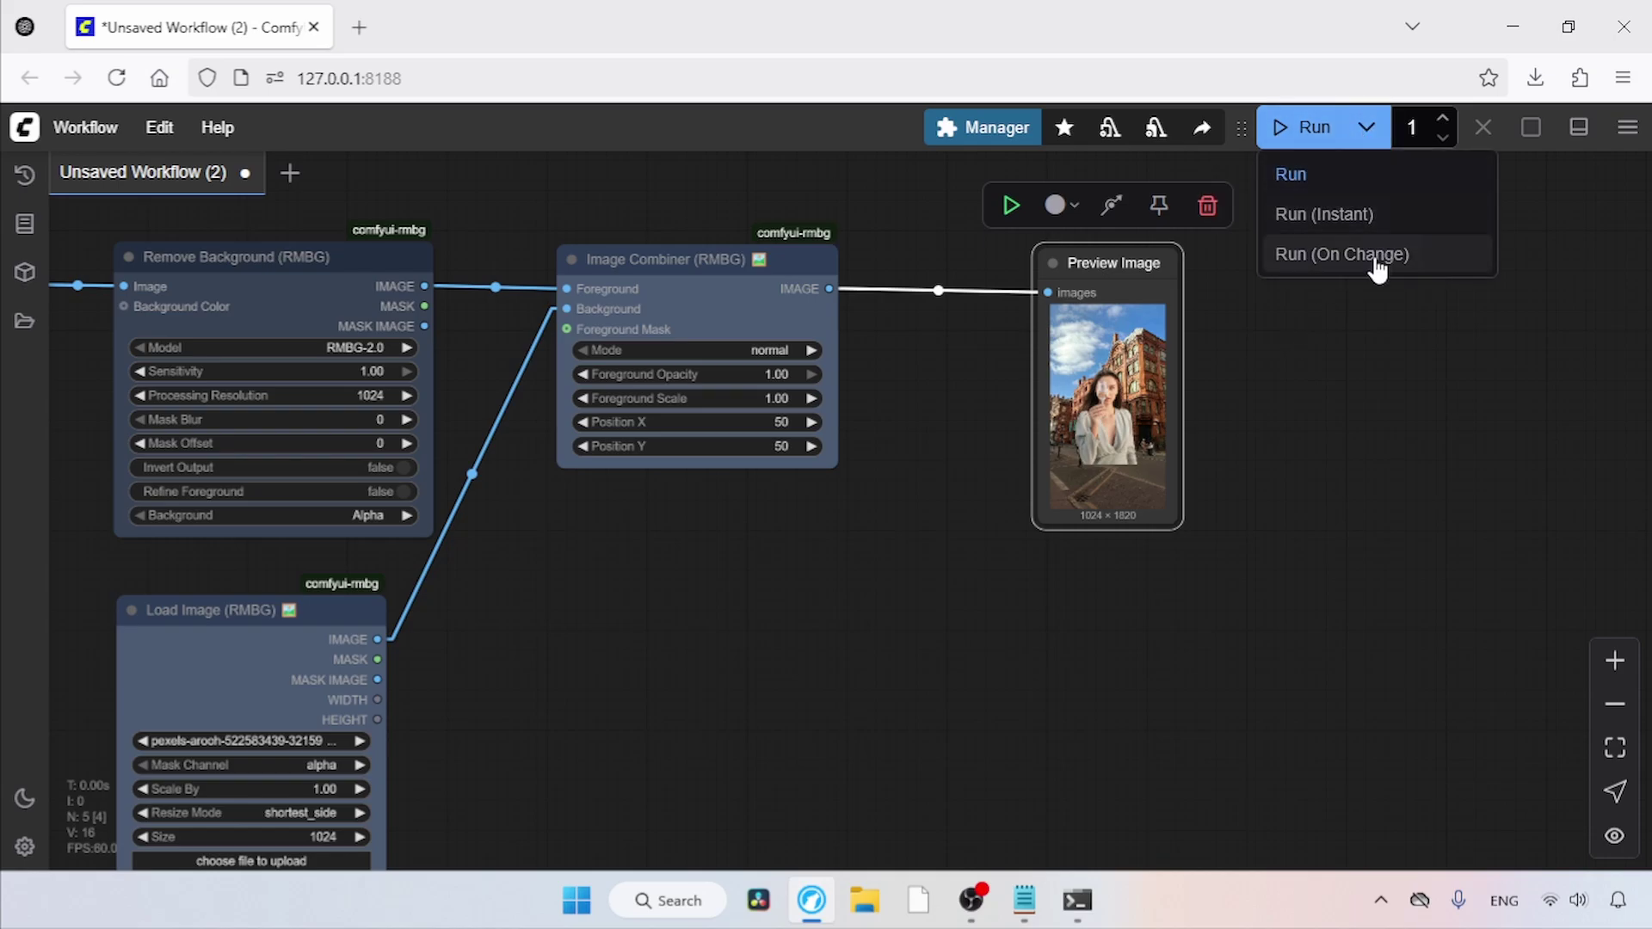
left_click(1334, 259)
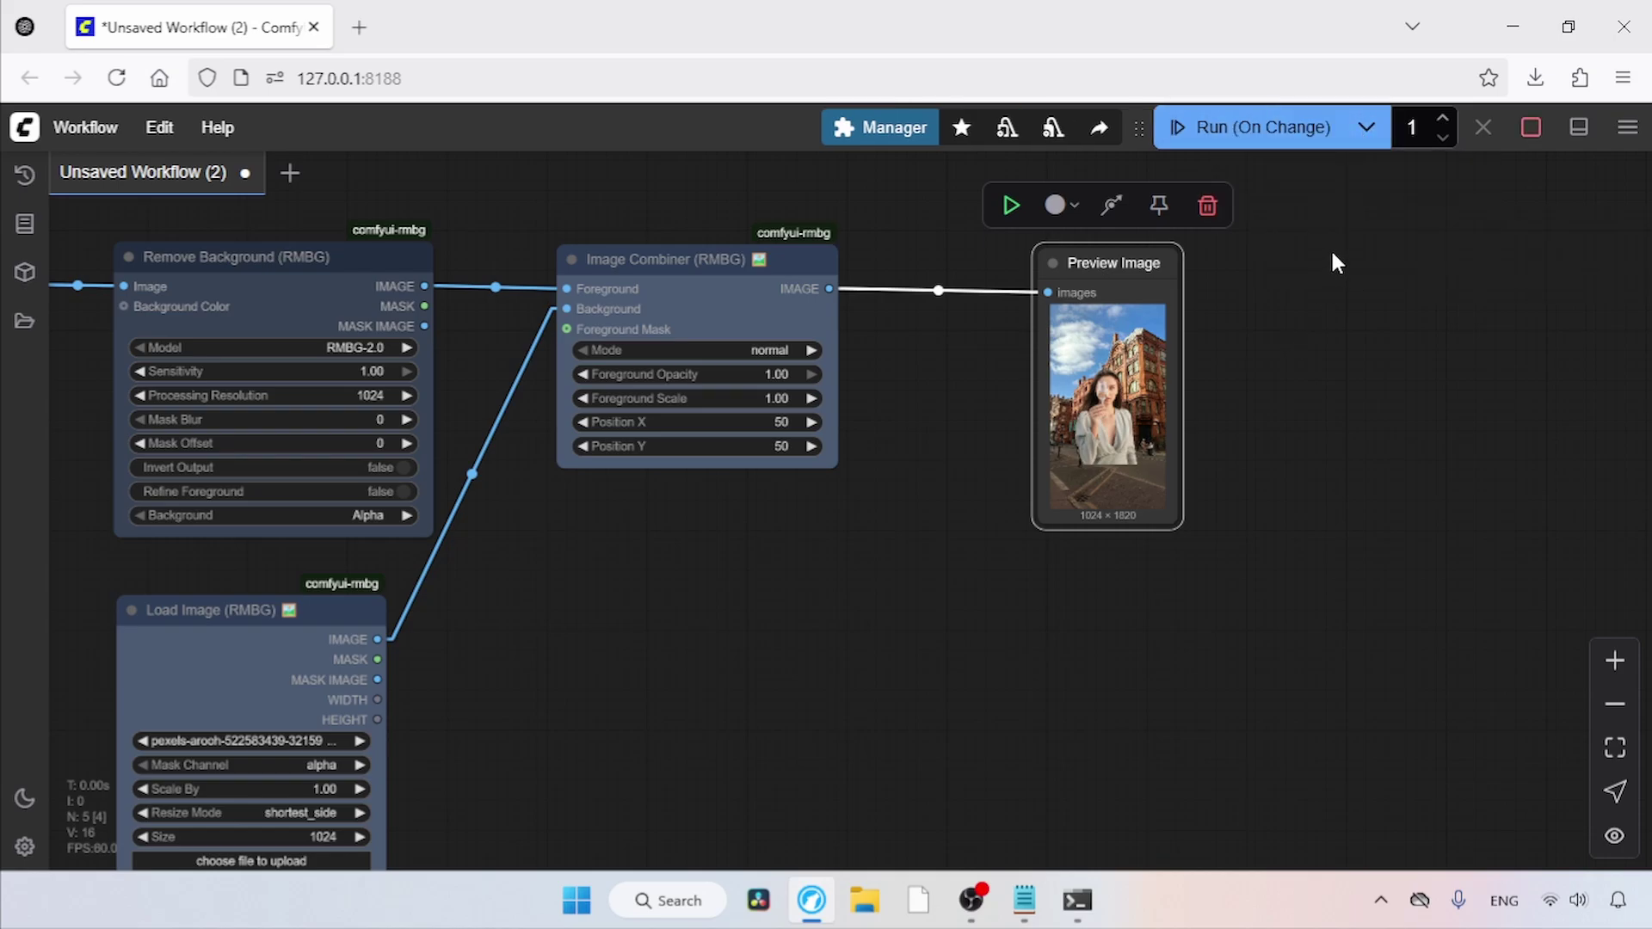
left_click_drag(698, 450, 727, 447)
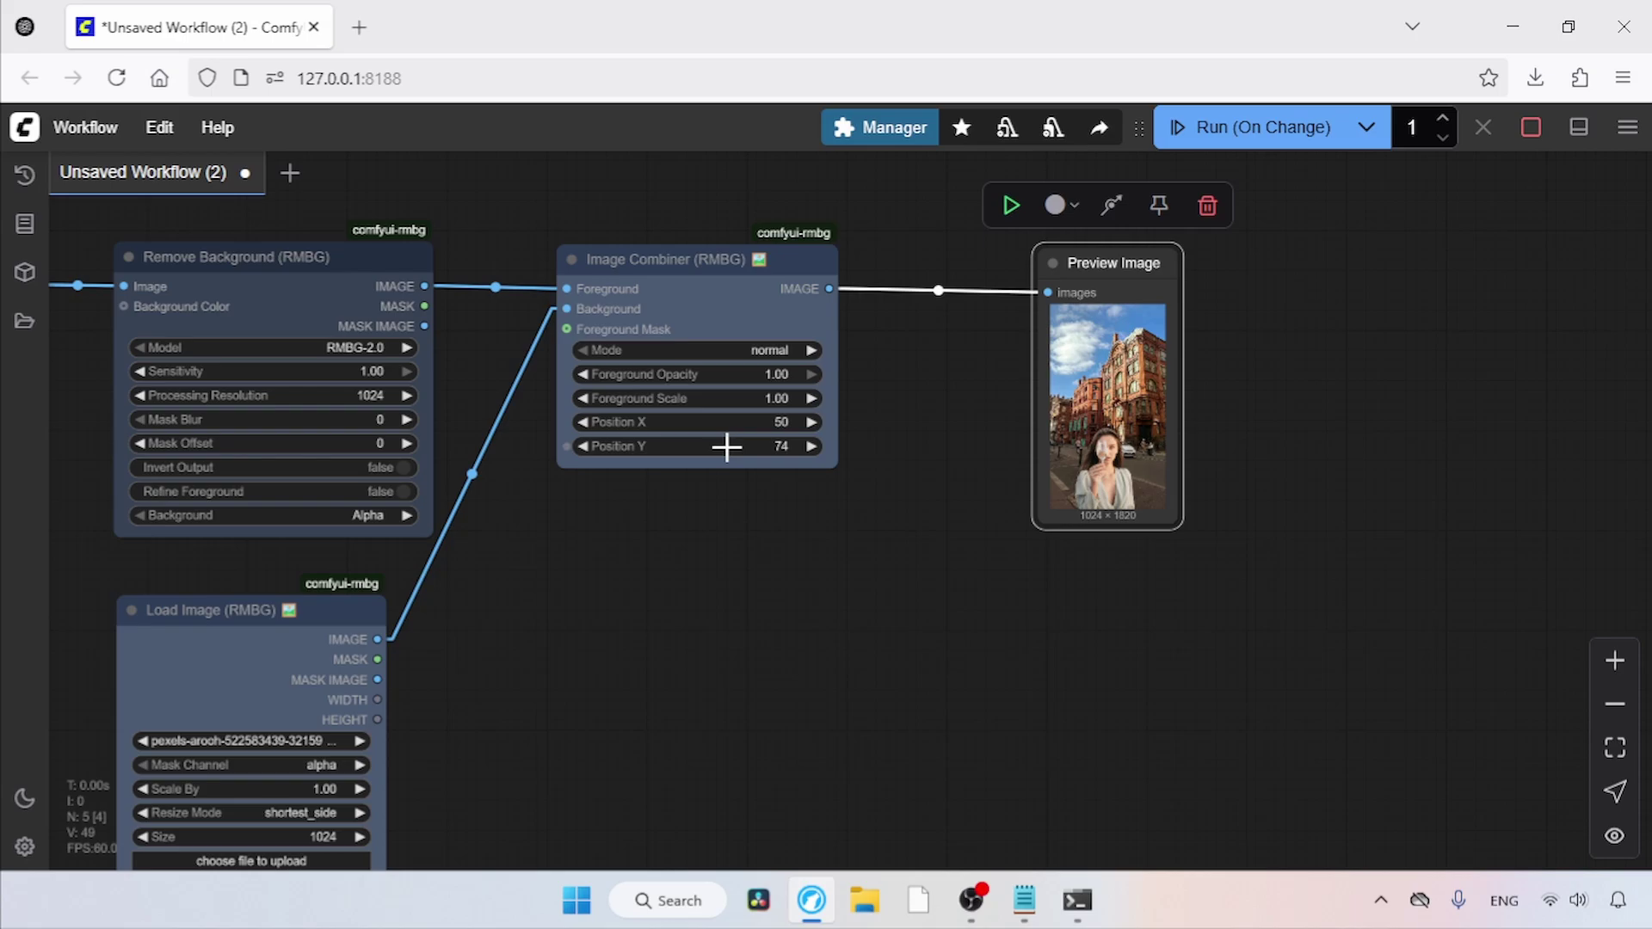
left_click(585, 446)
left_click(585, 446)
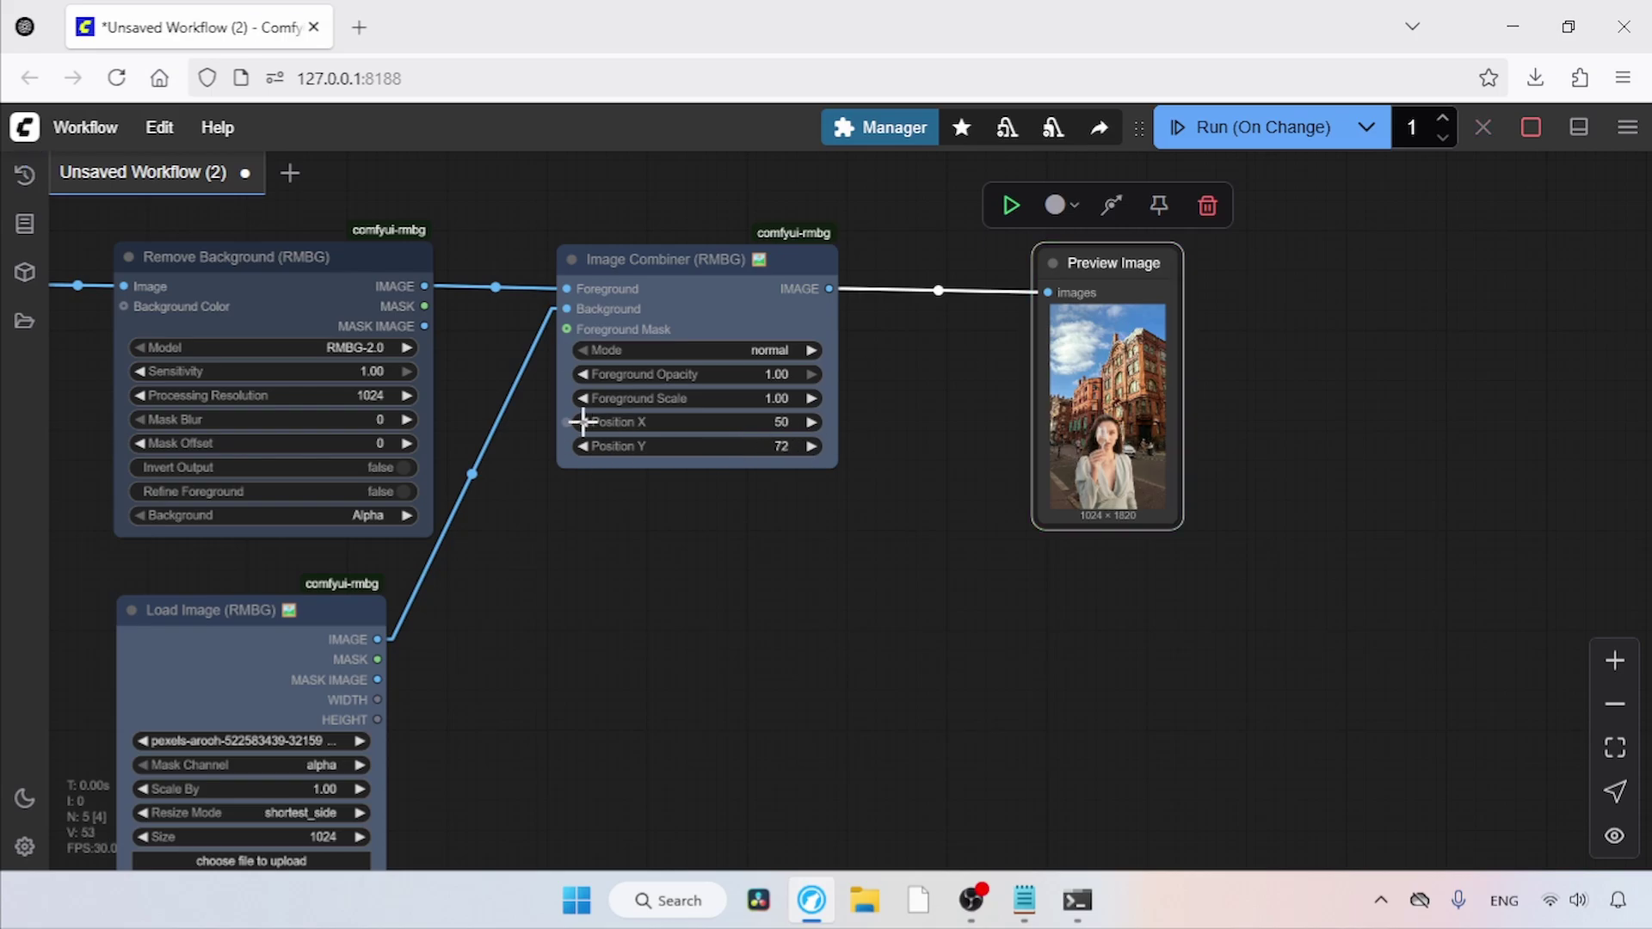
left_click(582, 421)
left_click(583, 422)
left_click(583, 422)
left_click(583, 421)
left_click(583, 422)
left_click(582, 422)
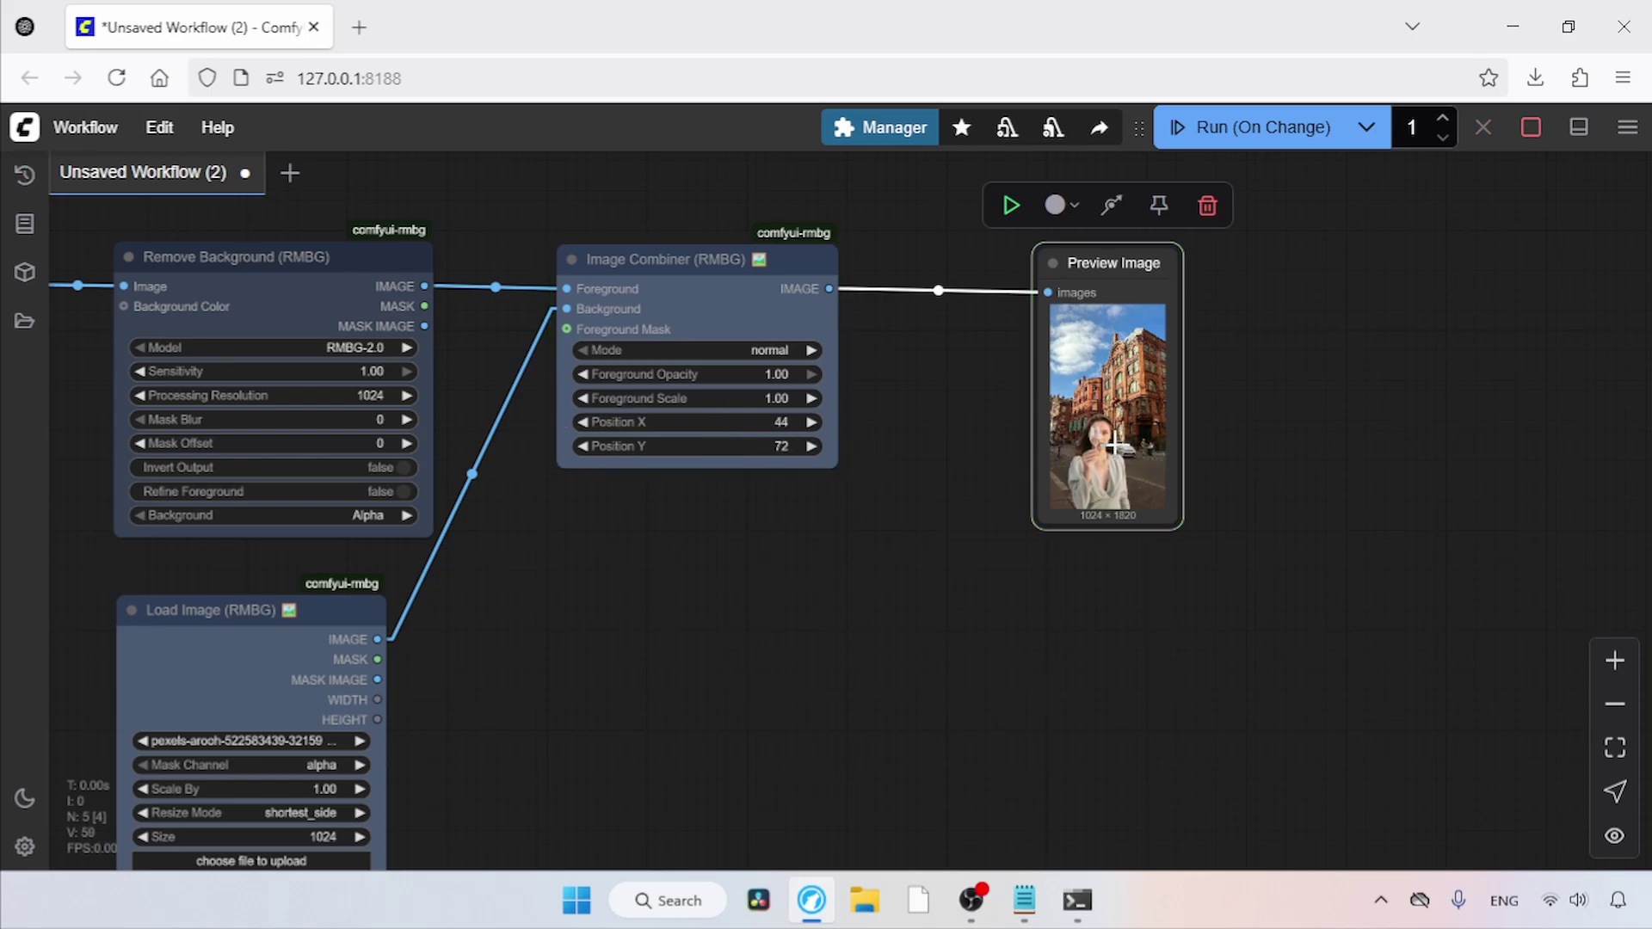
Step: Inspect the adjusted composite full-size, then clear pending tasks to stop automatic reruns
right_click(1098, 389)
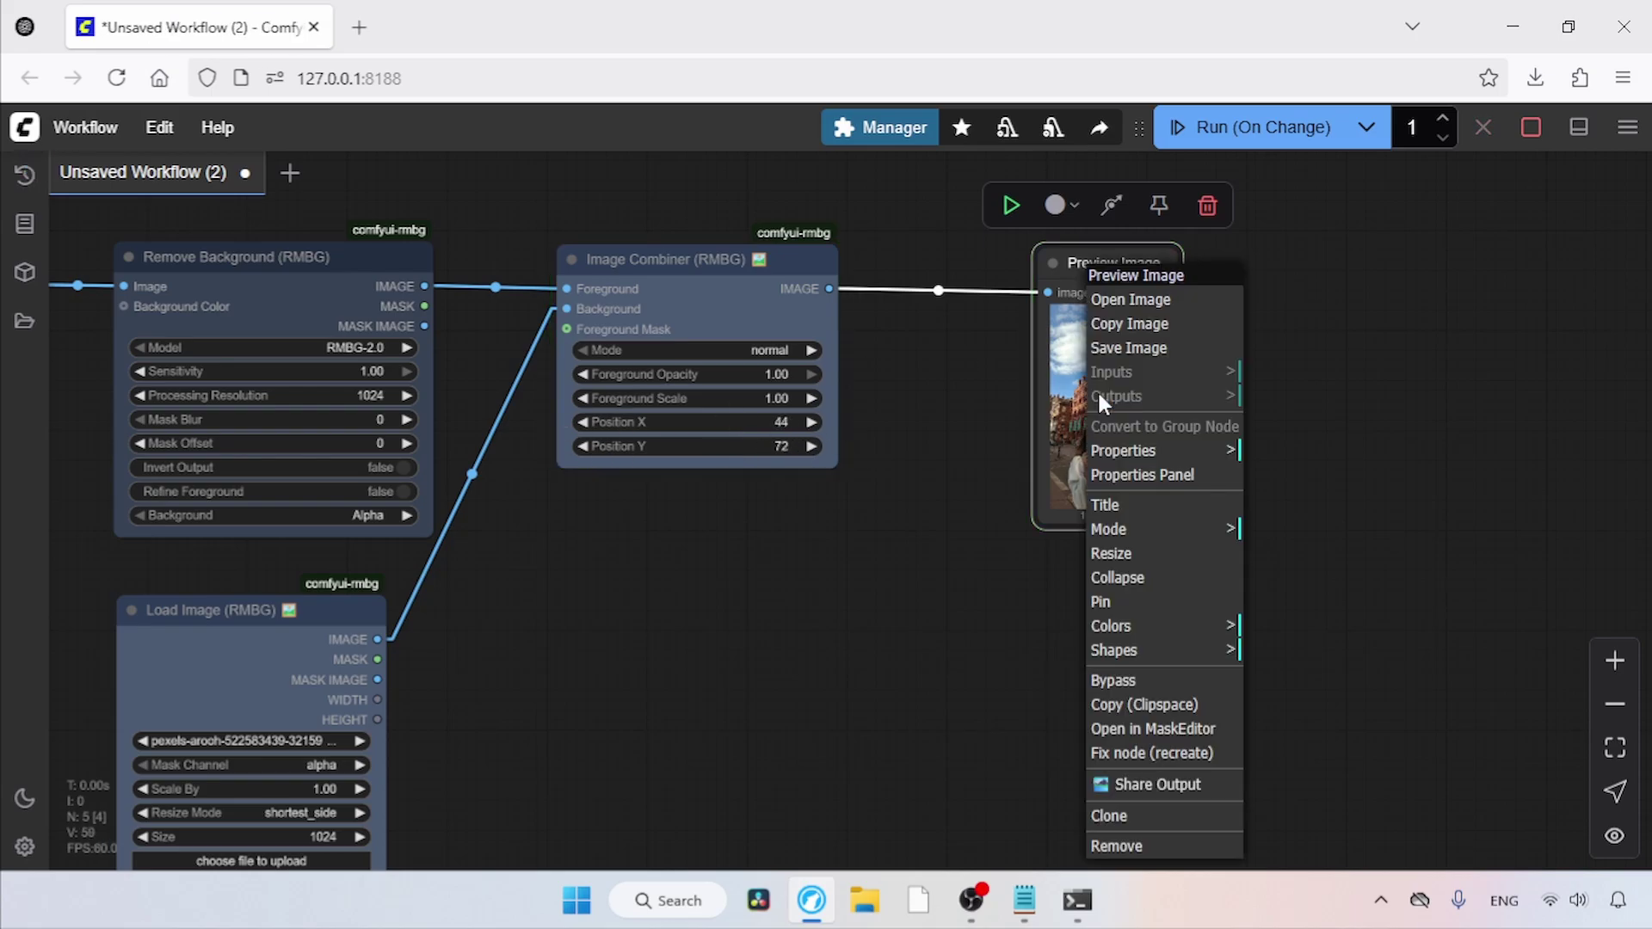
left_click(1147, 301)
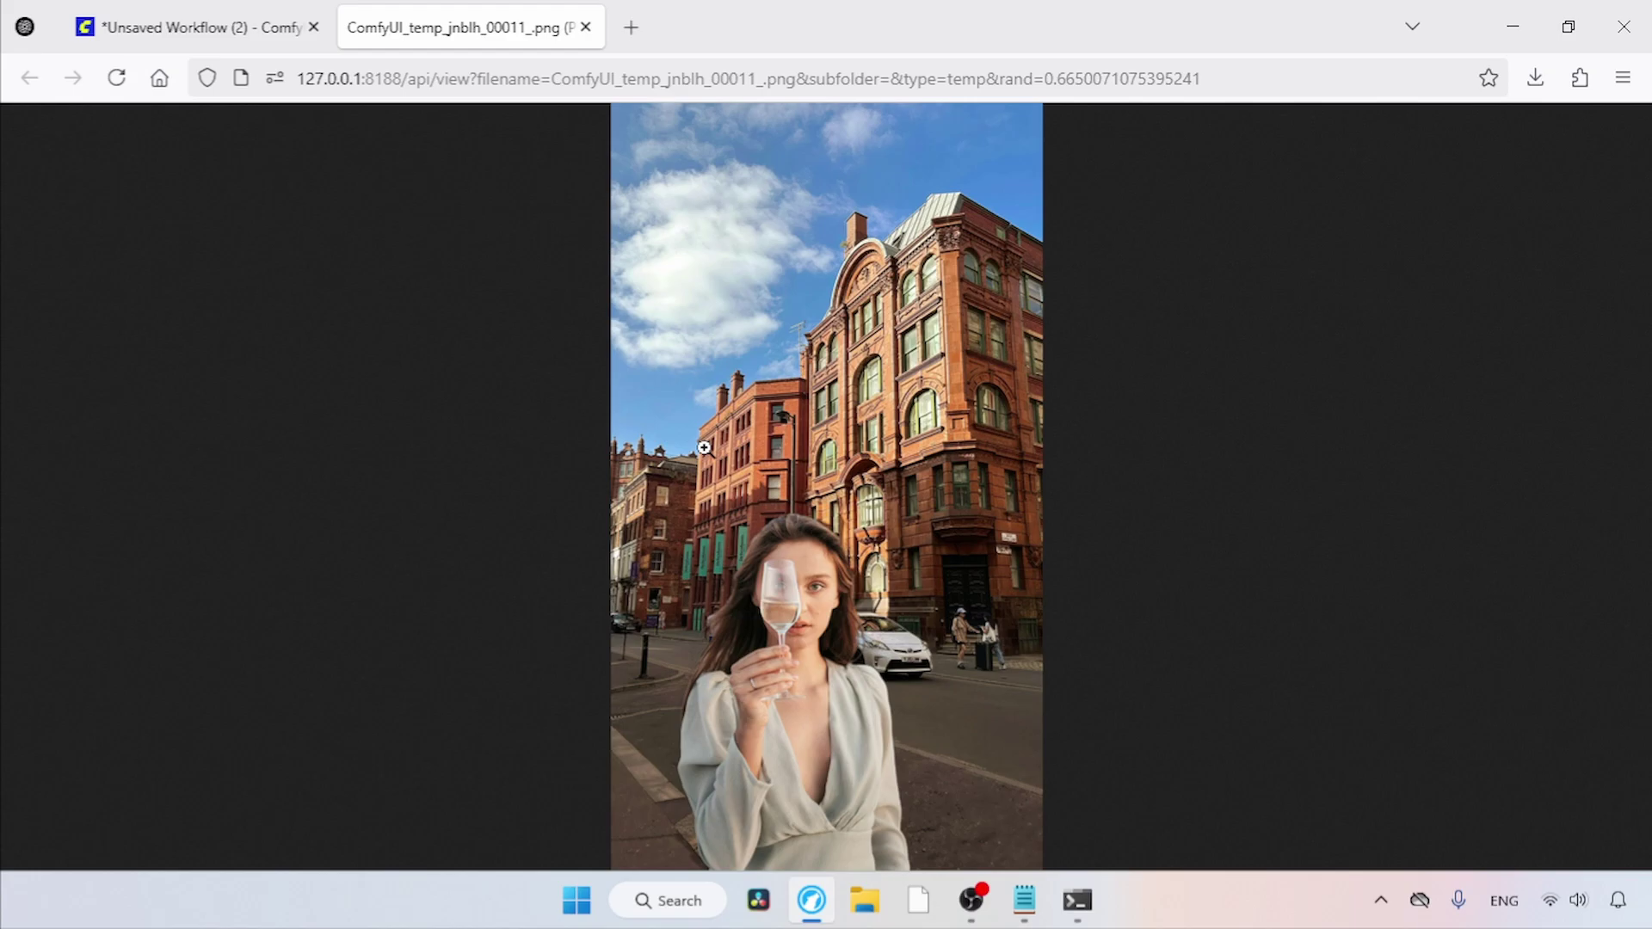
left_click(586, 27)
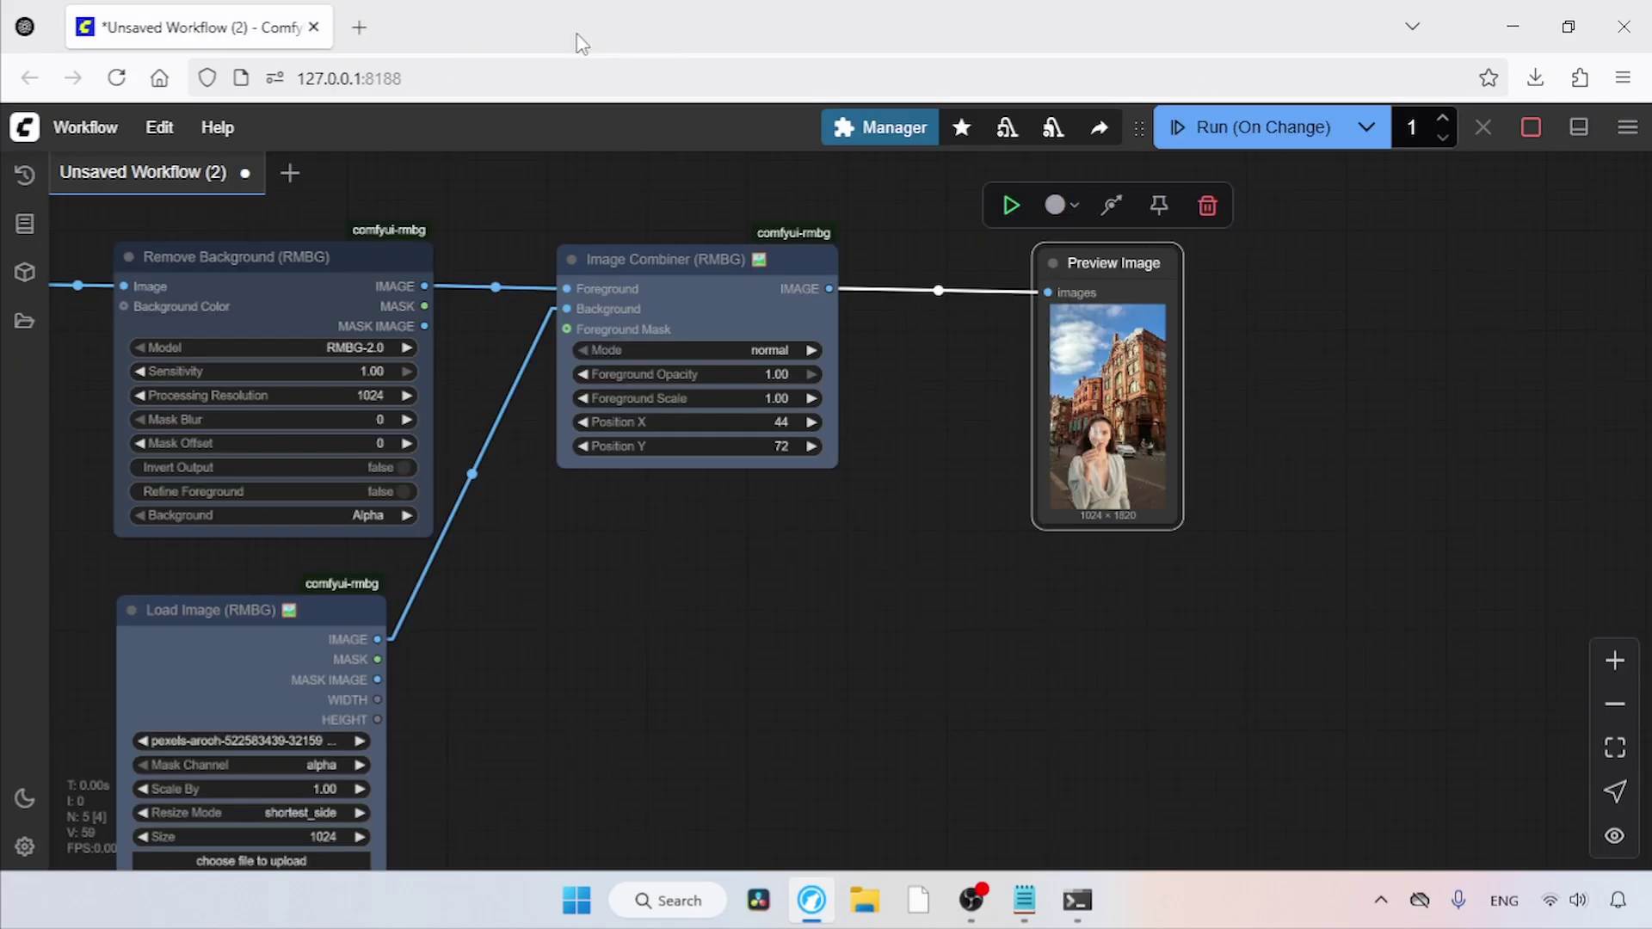
left_click(1536, 131)
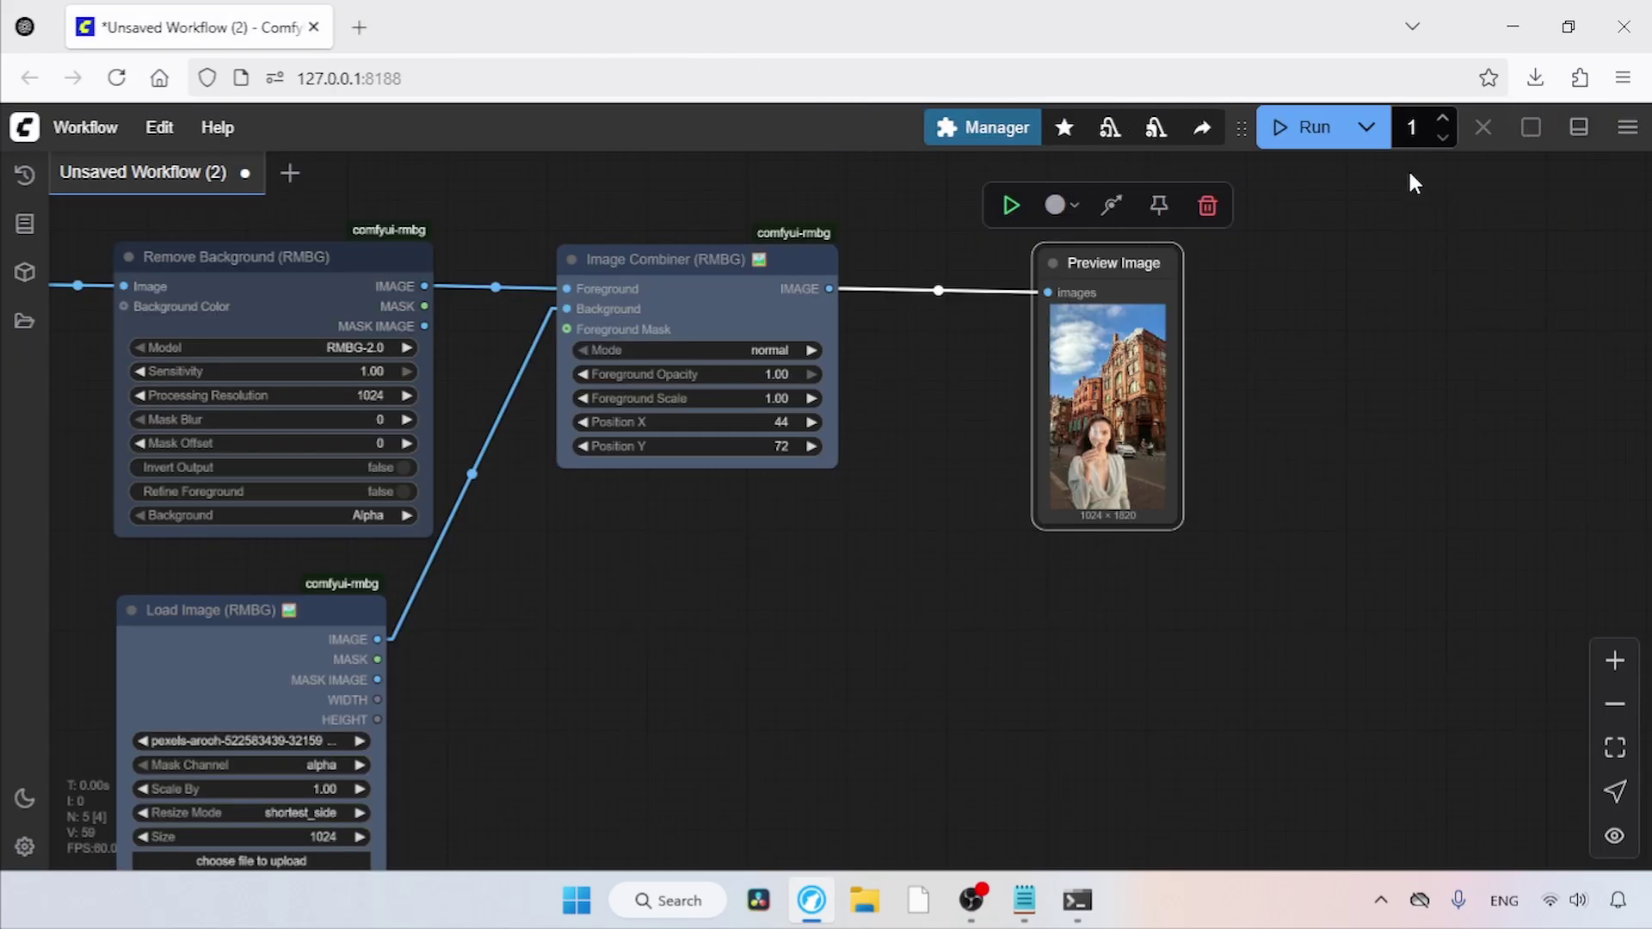
Step: Add a Relighting (LBM) node with LBM_relighting.safetensors below Preview Image
left_click_drag(900, 439, 730, 456)
double_click(731, 456)
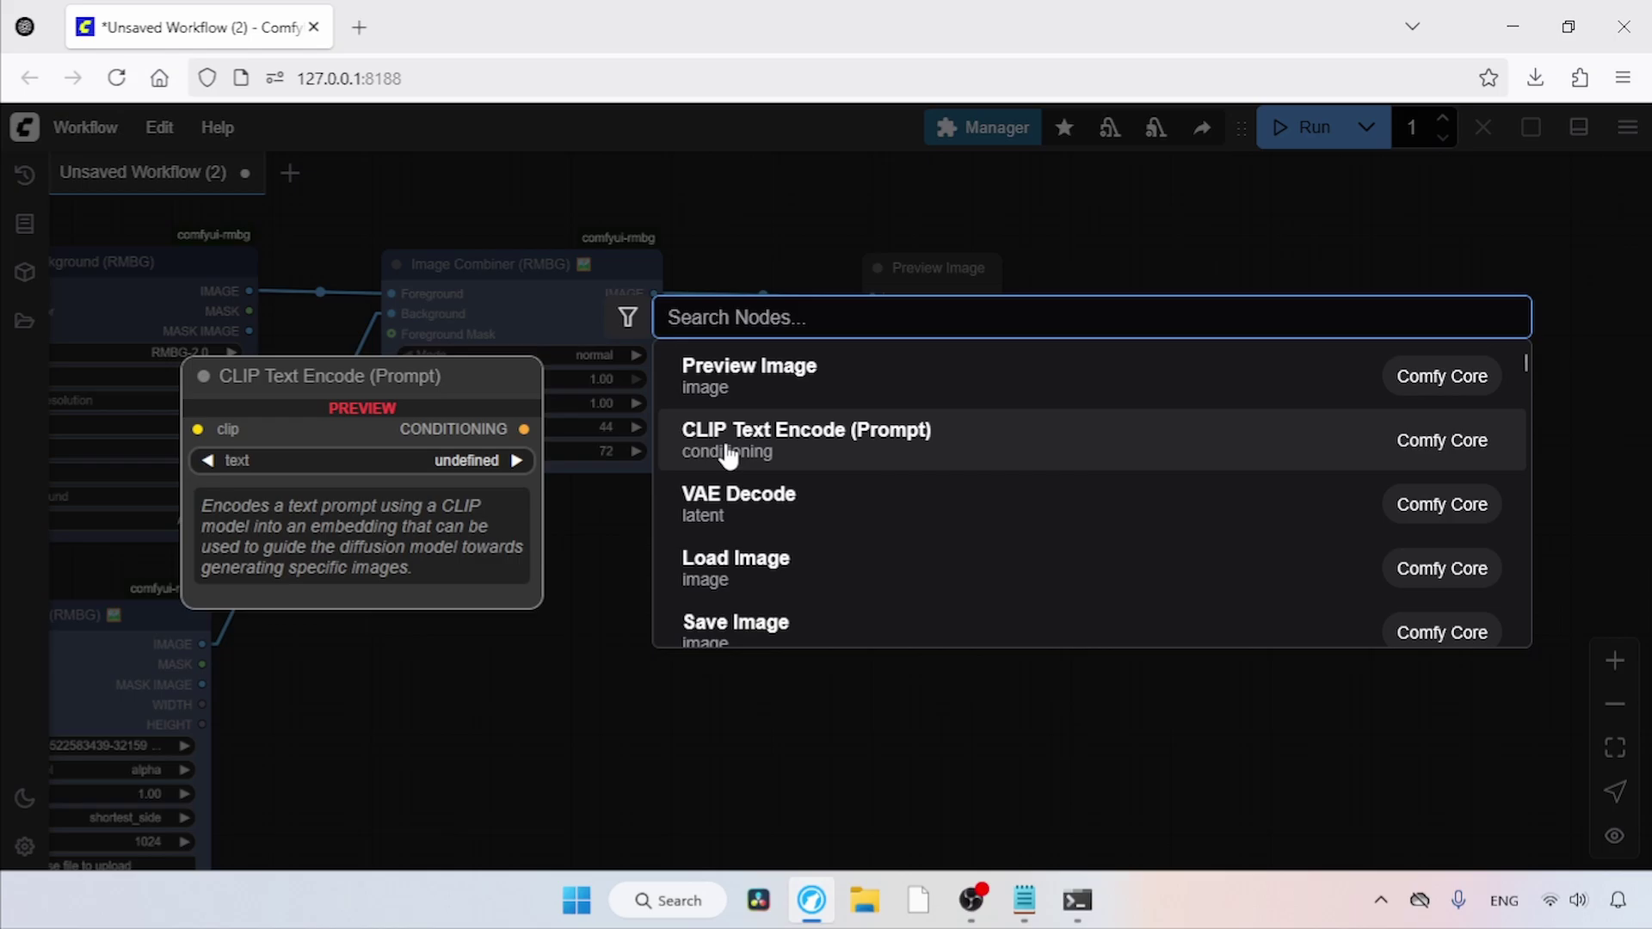
type("relighting lbm")
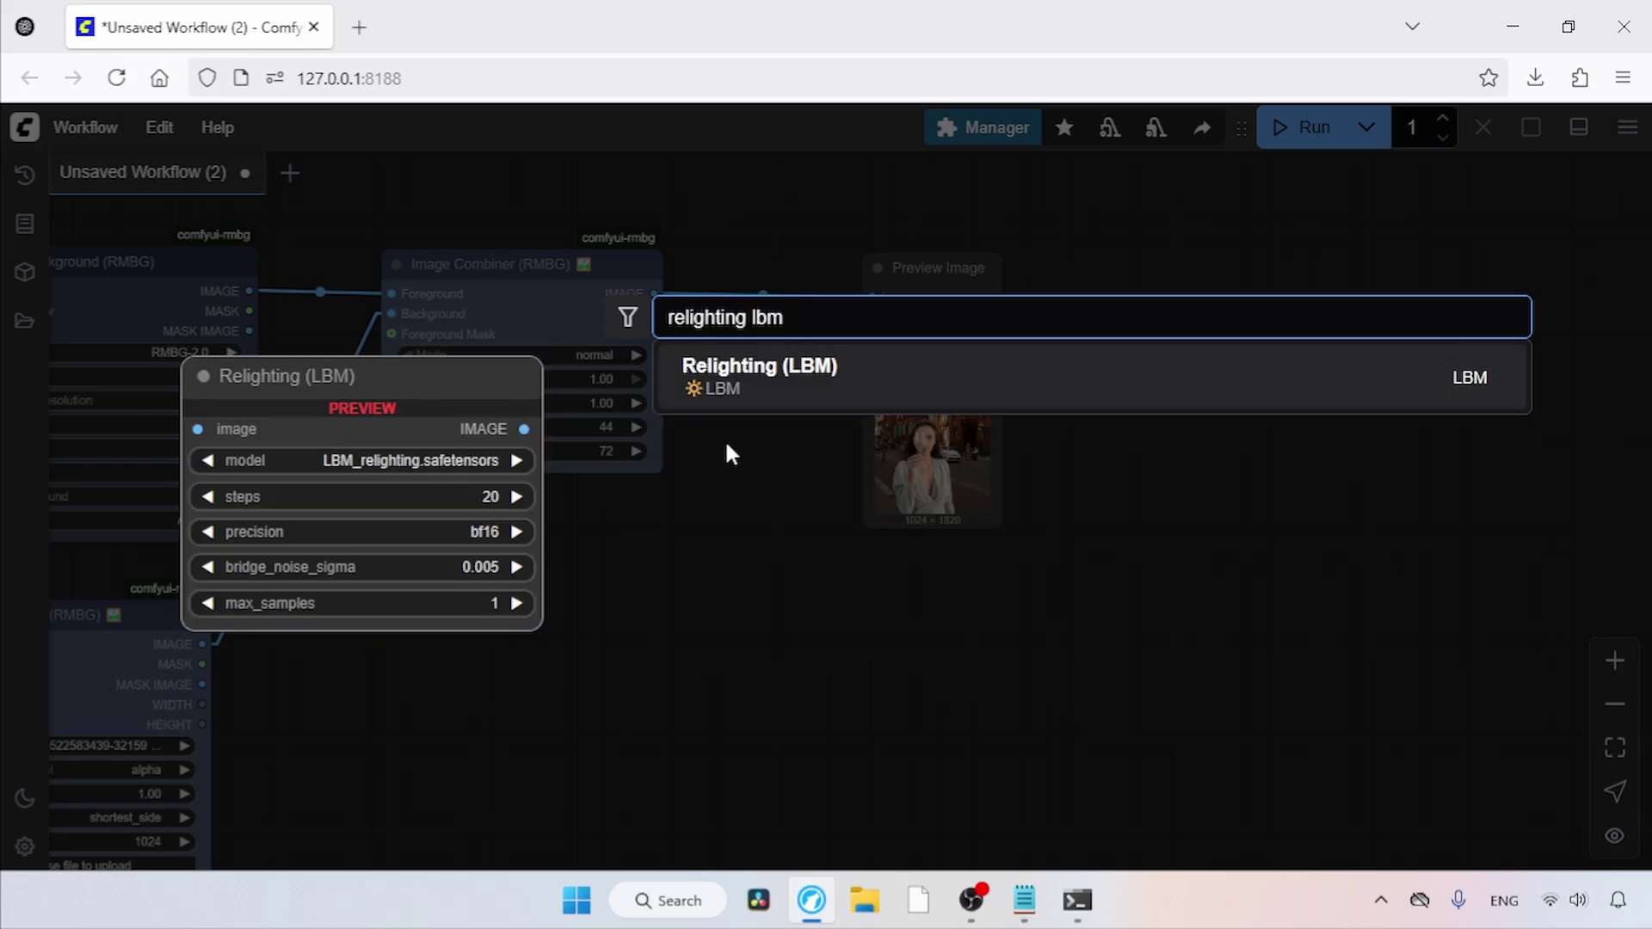
key("Return")
left_click_drag(863, 431, 843, 583)
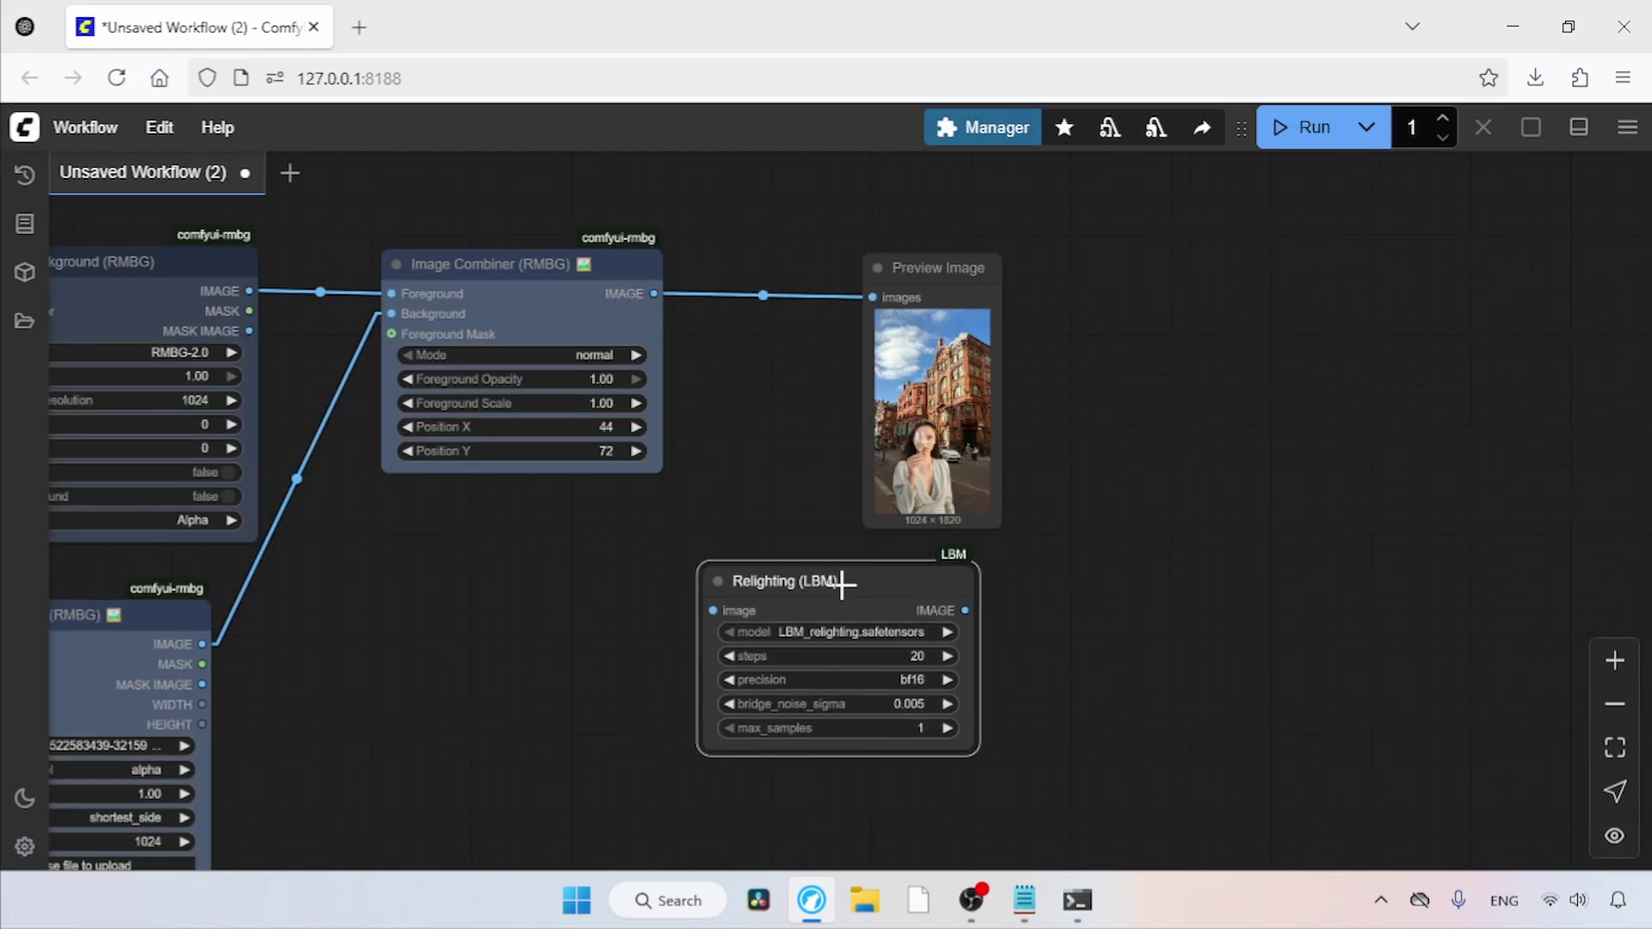
Step: Feed the Image Combiner output into Relighting (LBM) and set it to 30 steps
left_click(767, 413)
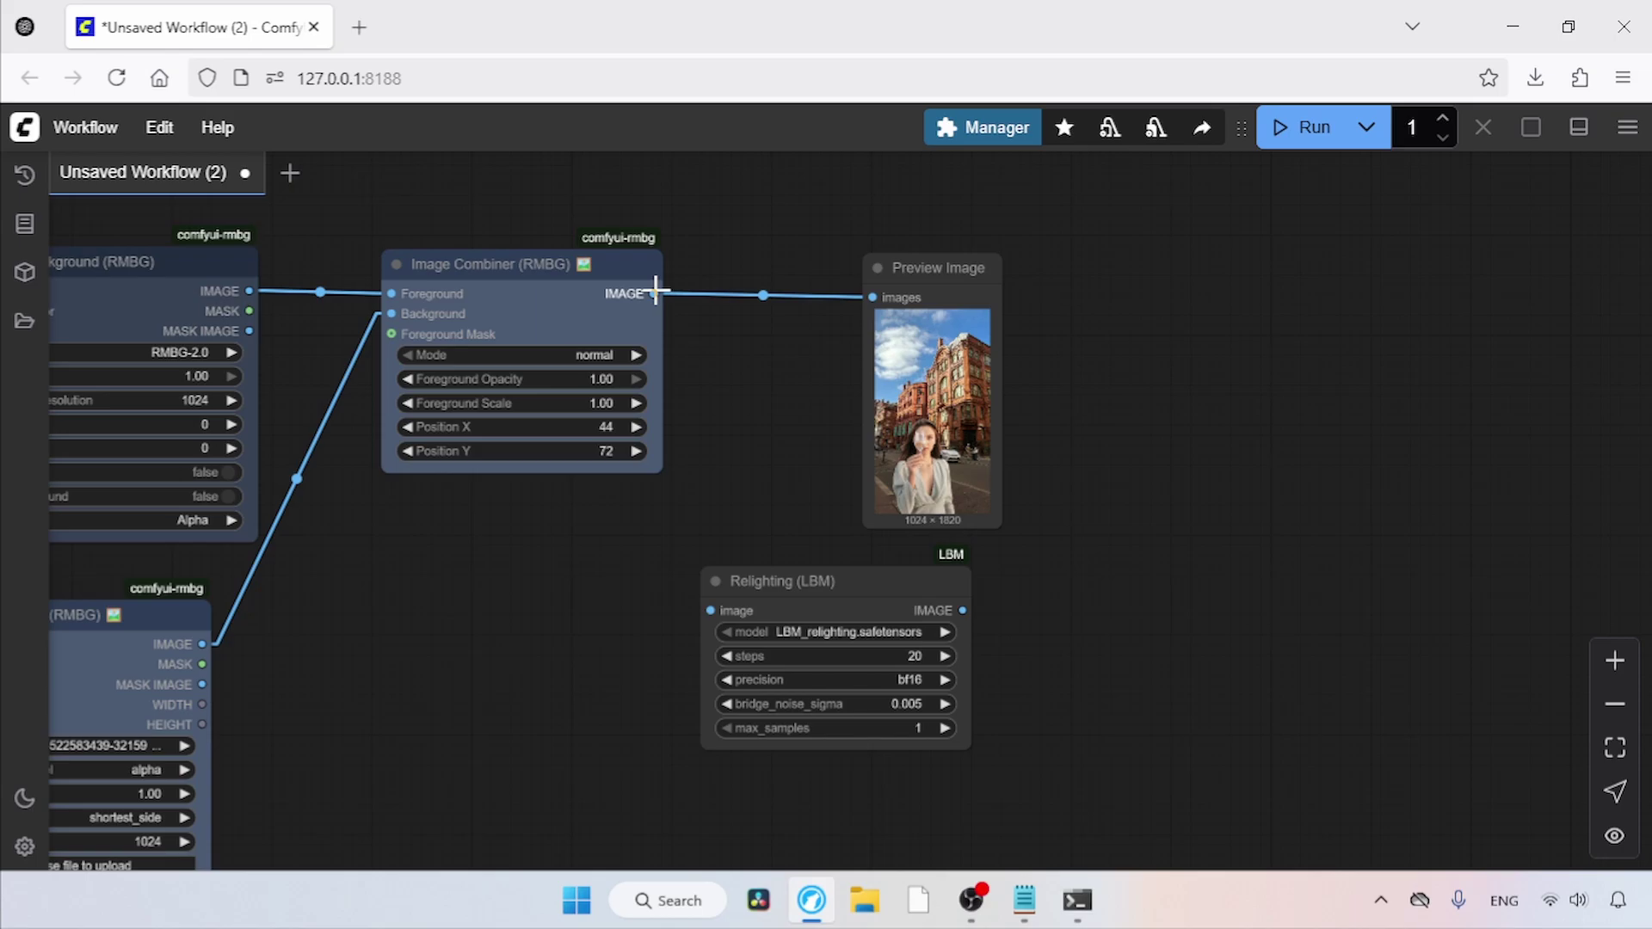
left_click_drag(654, 294, 710, 609)
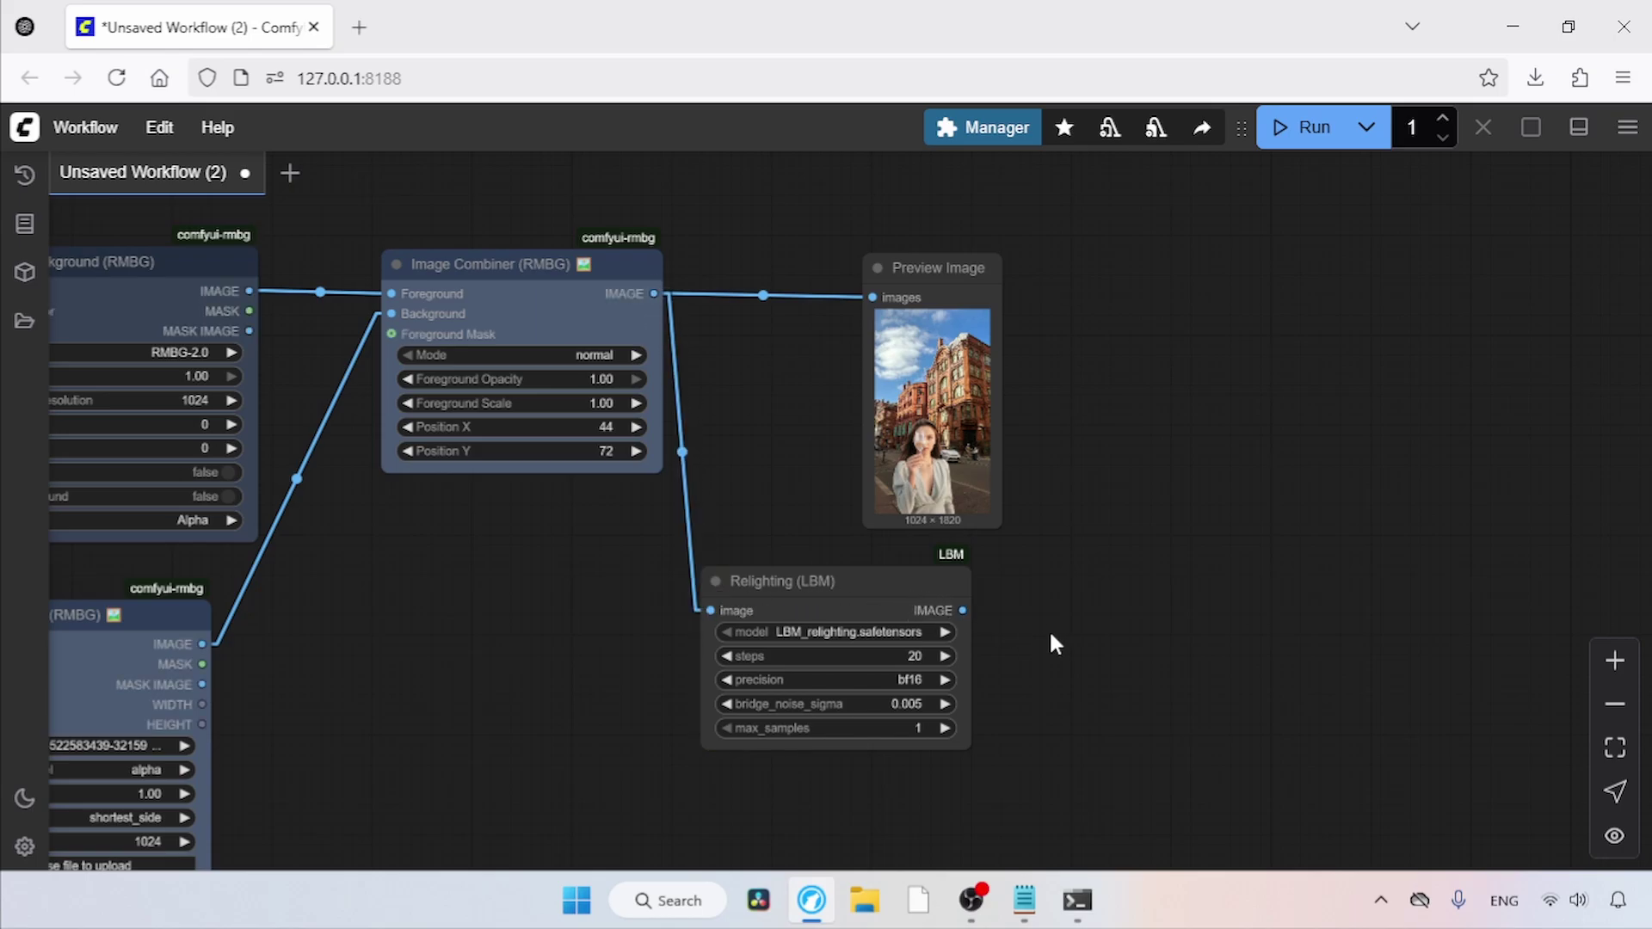
left_click_drag(1056, 643, 1028, 542)
left_click(833, 569)
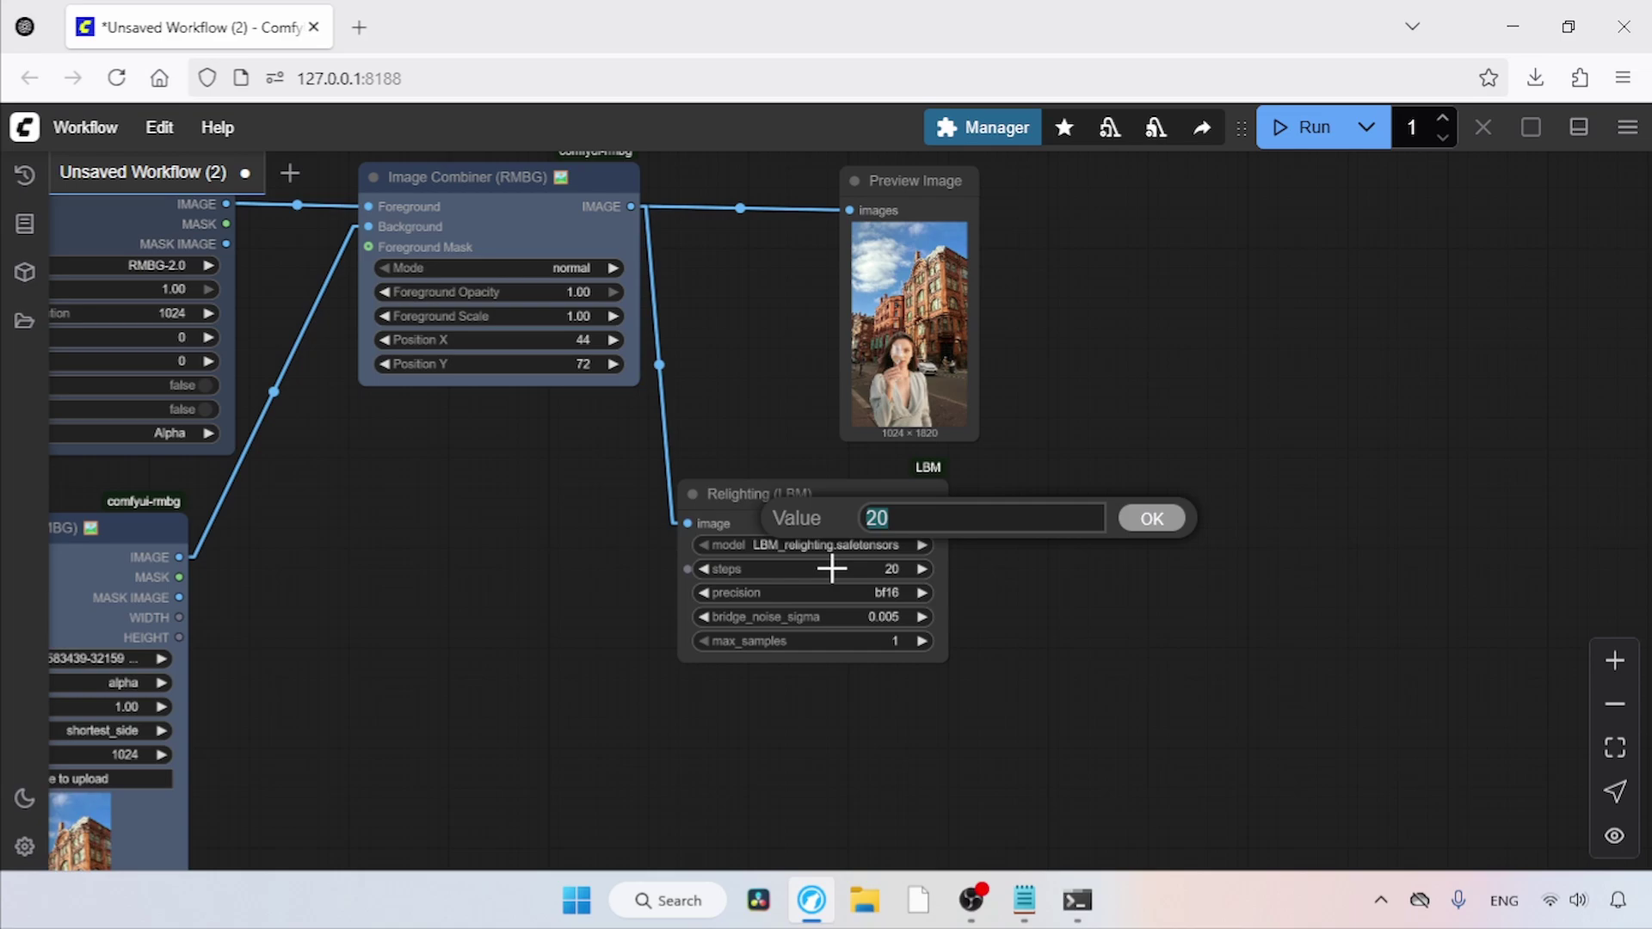
type("30")
key("Return")
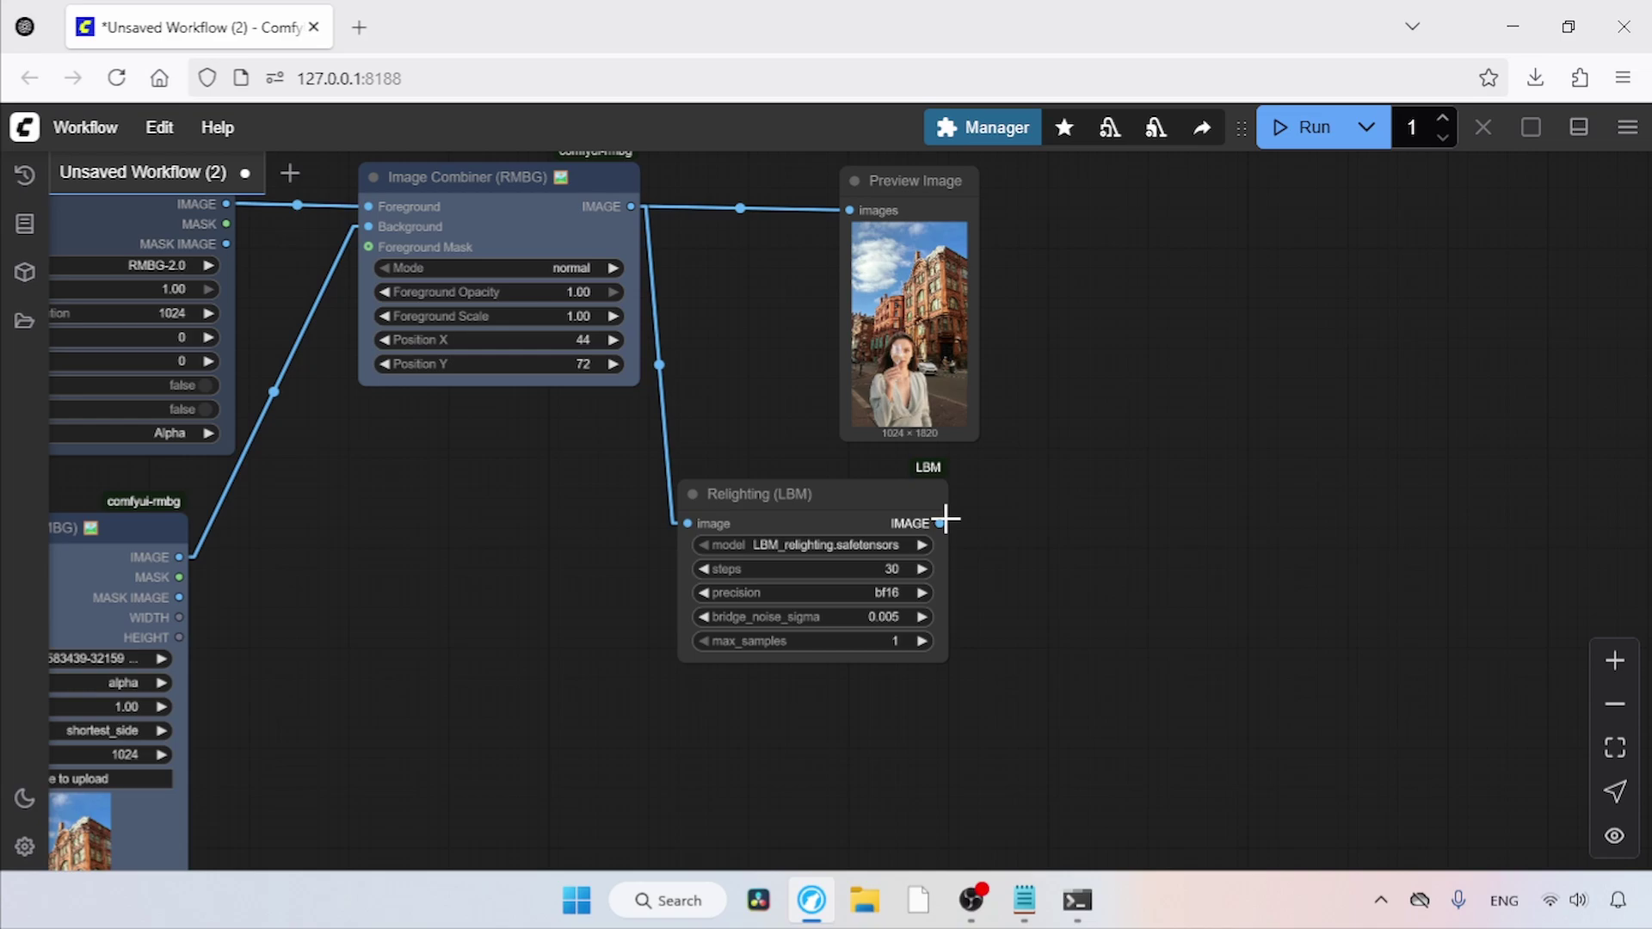
Step: Attach a new Save Image node to Relighting's IMAGE output
left_click_drag(941, 522, 1188, 516)
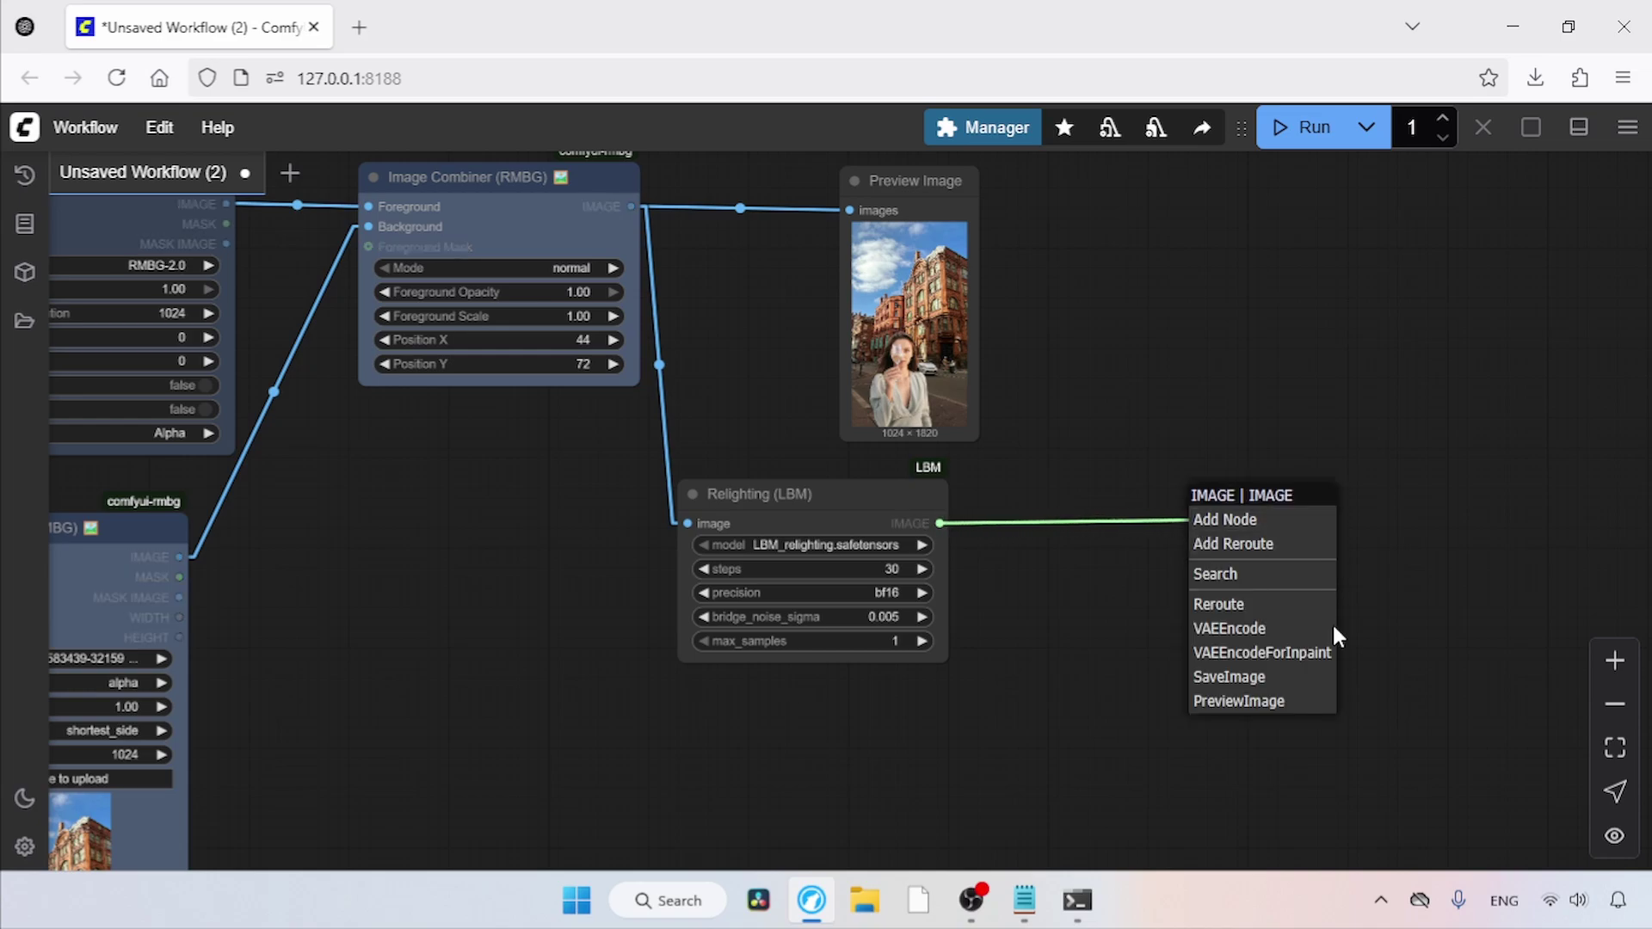
left_click(1308, 675)
left_click(1078, 647)
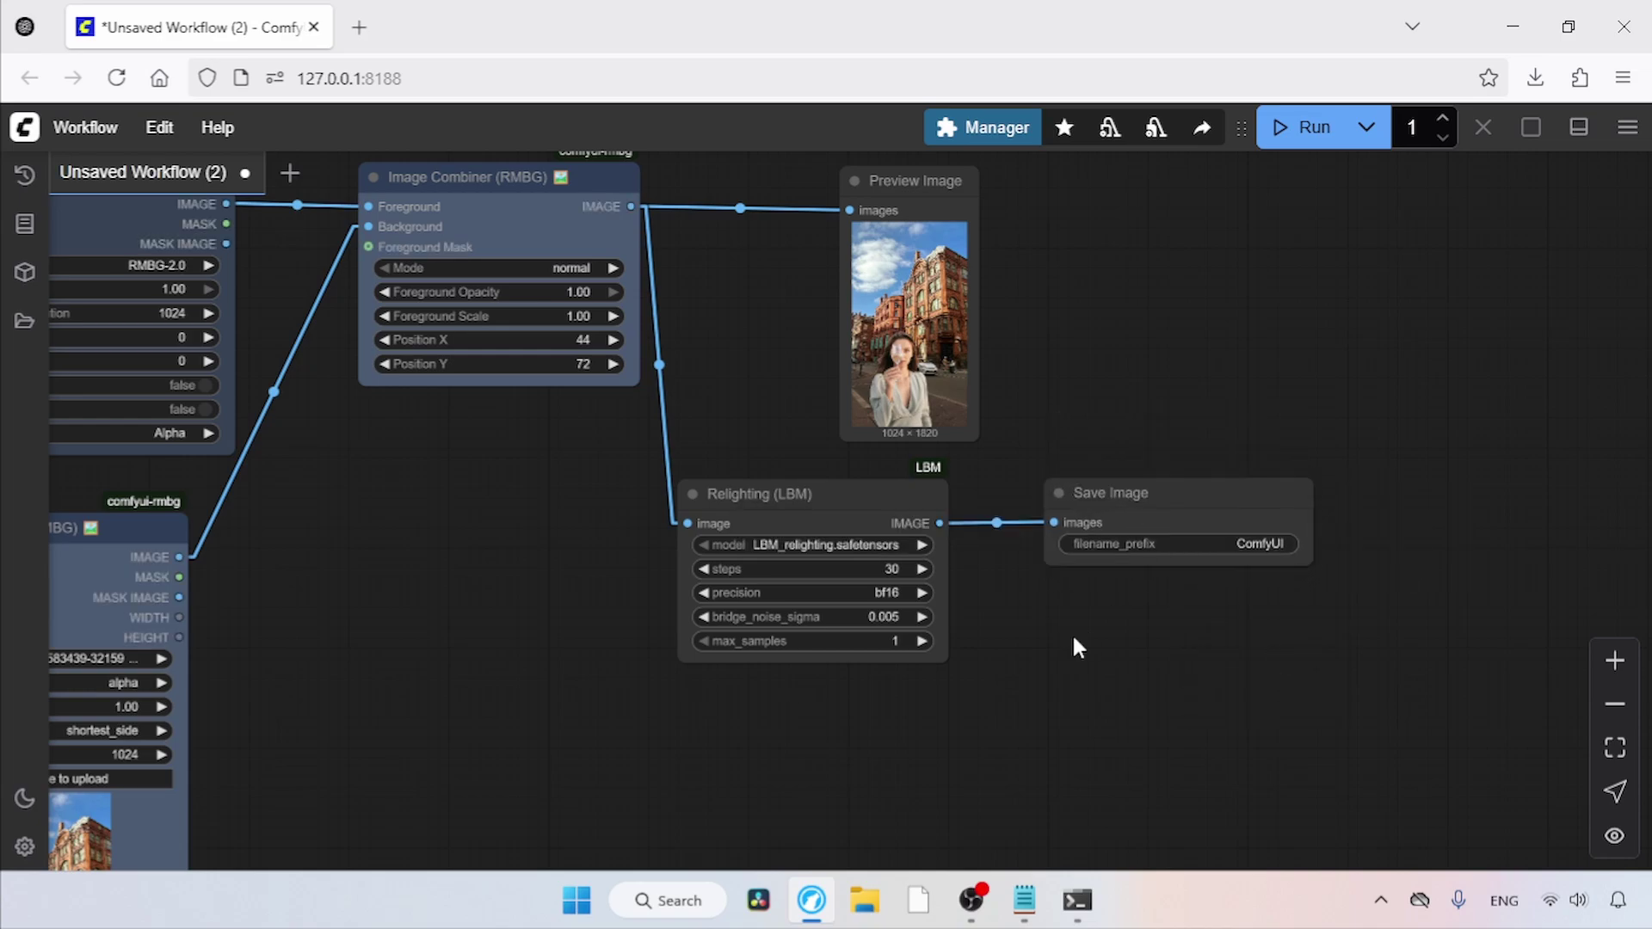
Step: Run the relighting workflow, dismissing the allocation error and running it again
left_click(1301, 129)
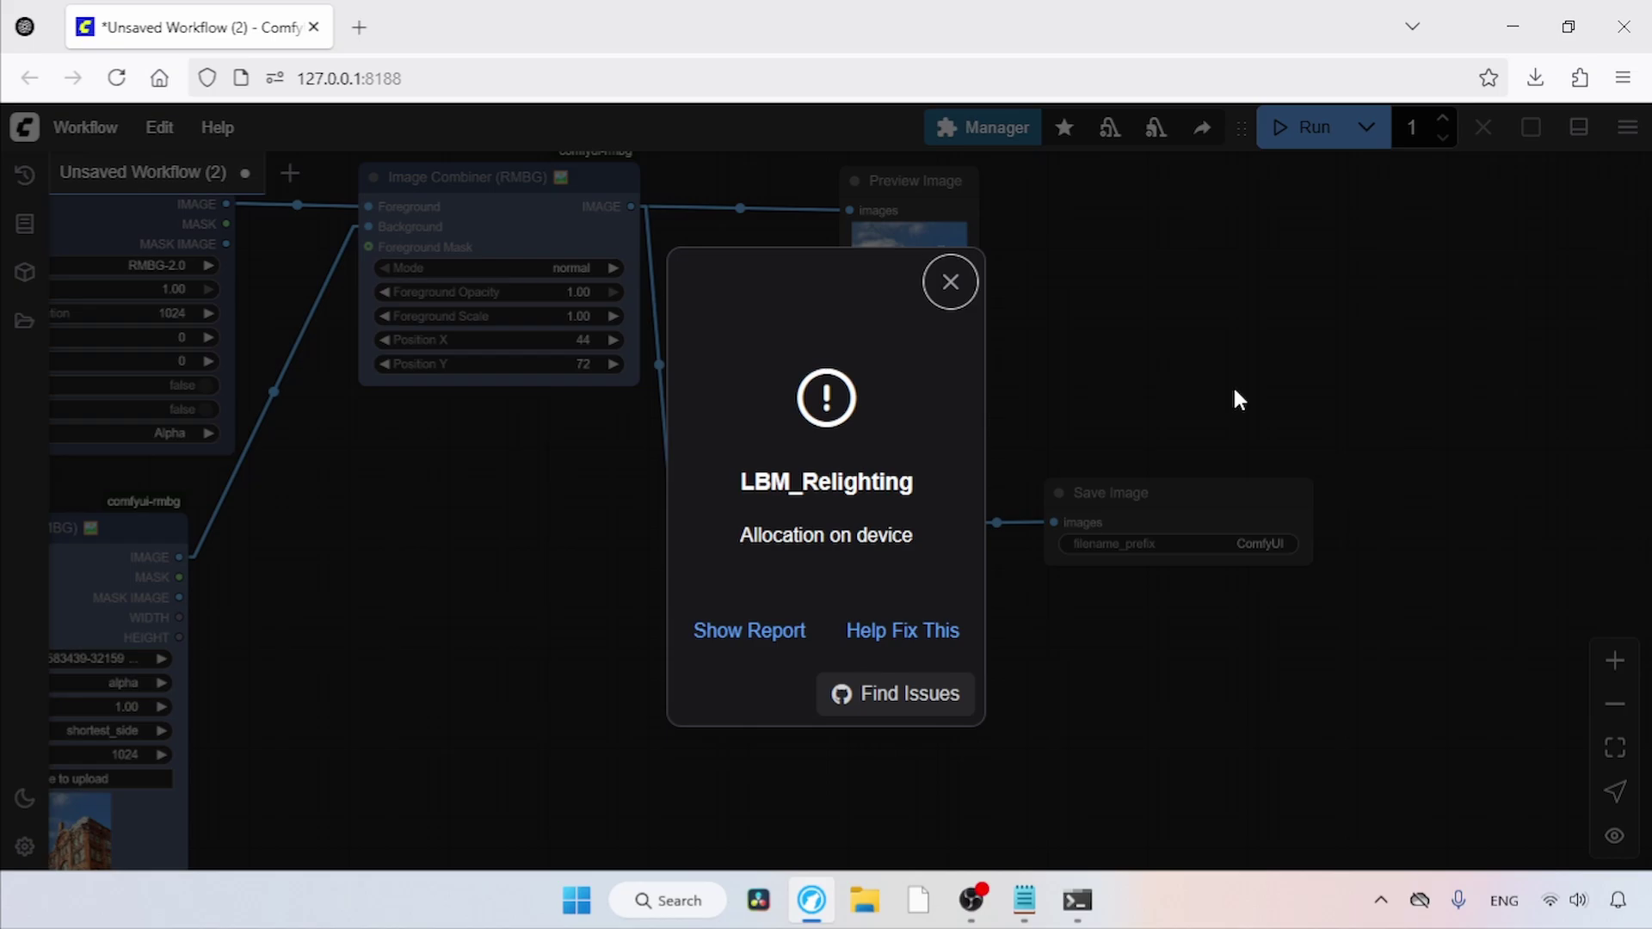
left_click(949, 284)
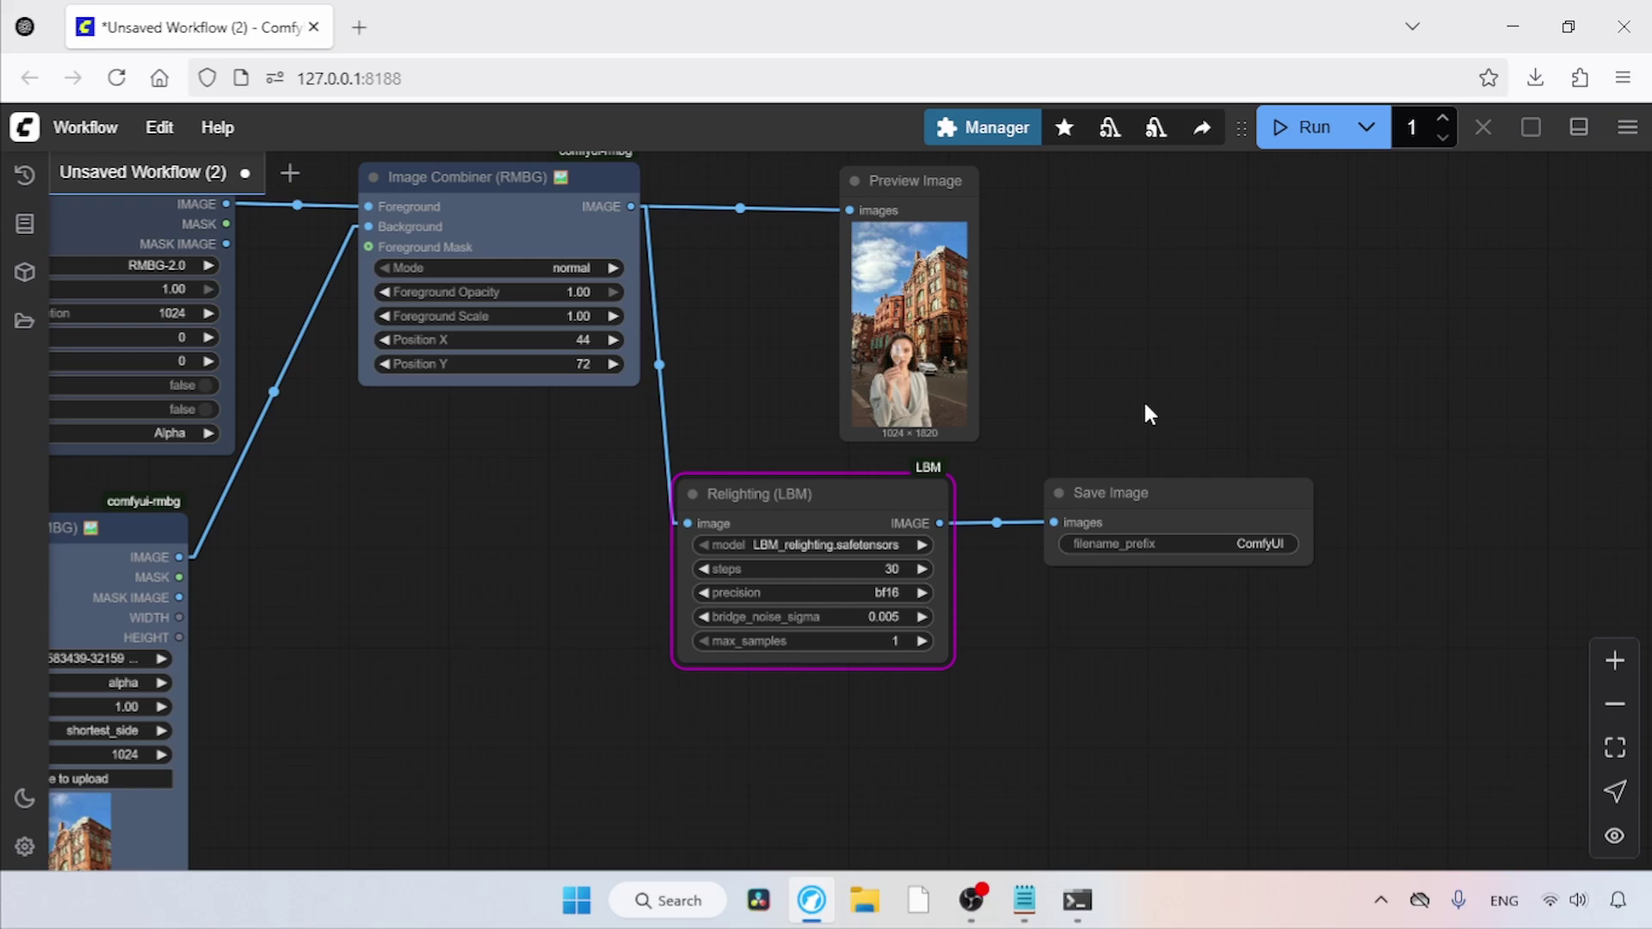
left_click(1272, 138)
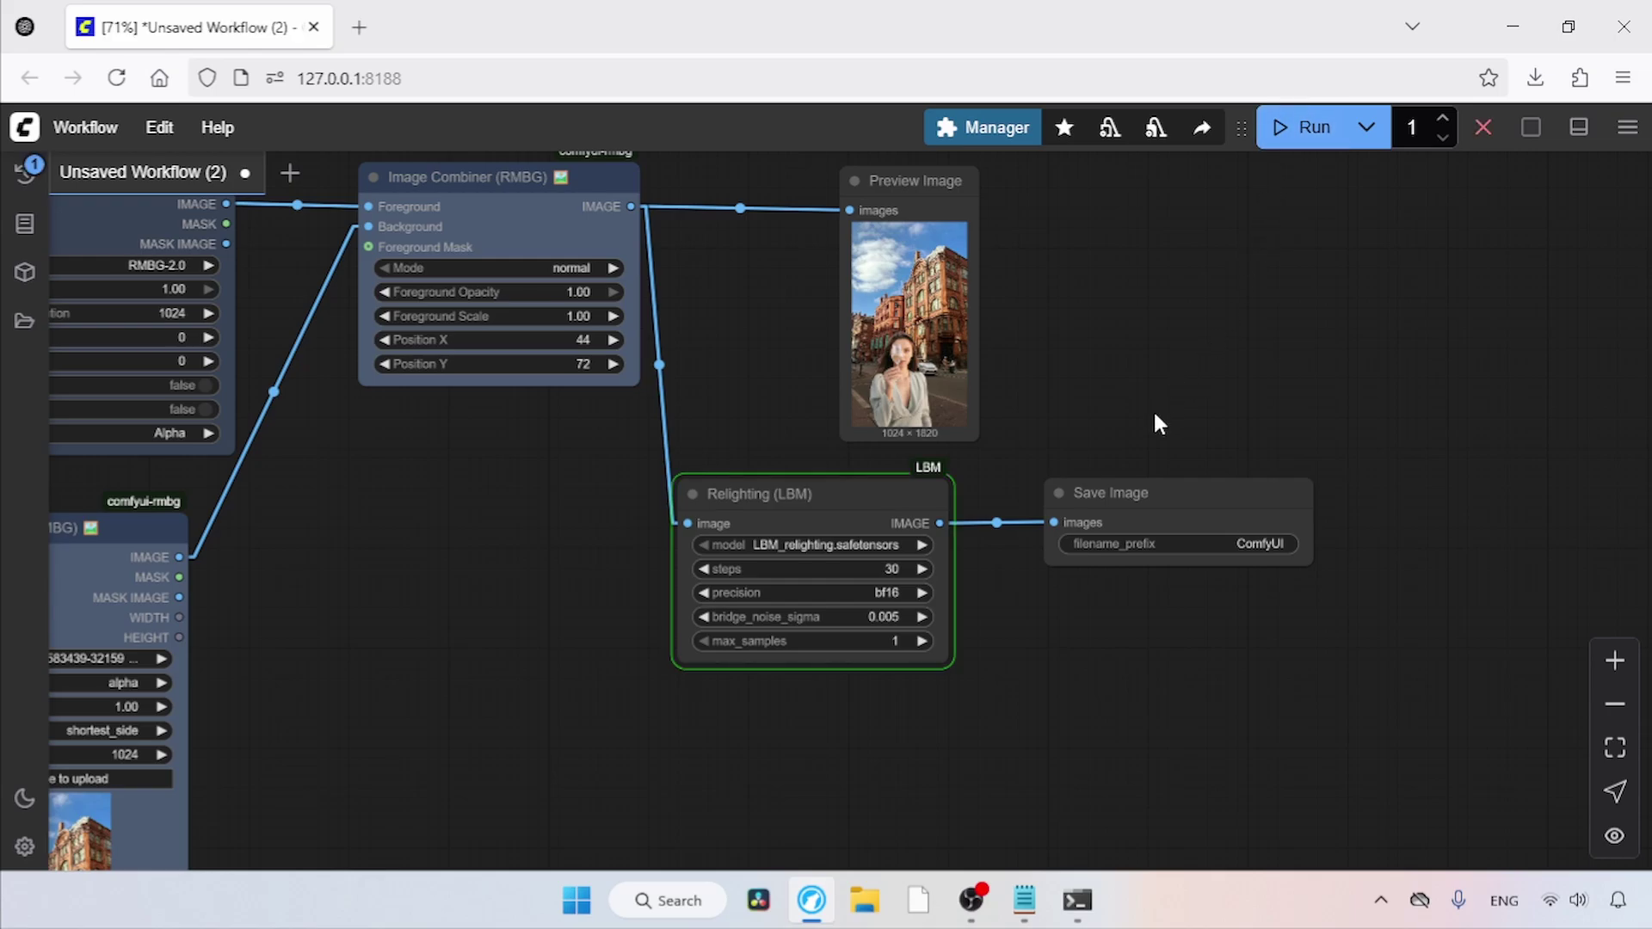
Step: Open the relit 1024×1816 output ComfyUI_00171_.png full-size from Save Image
left_click(1216, 654)
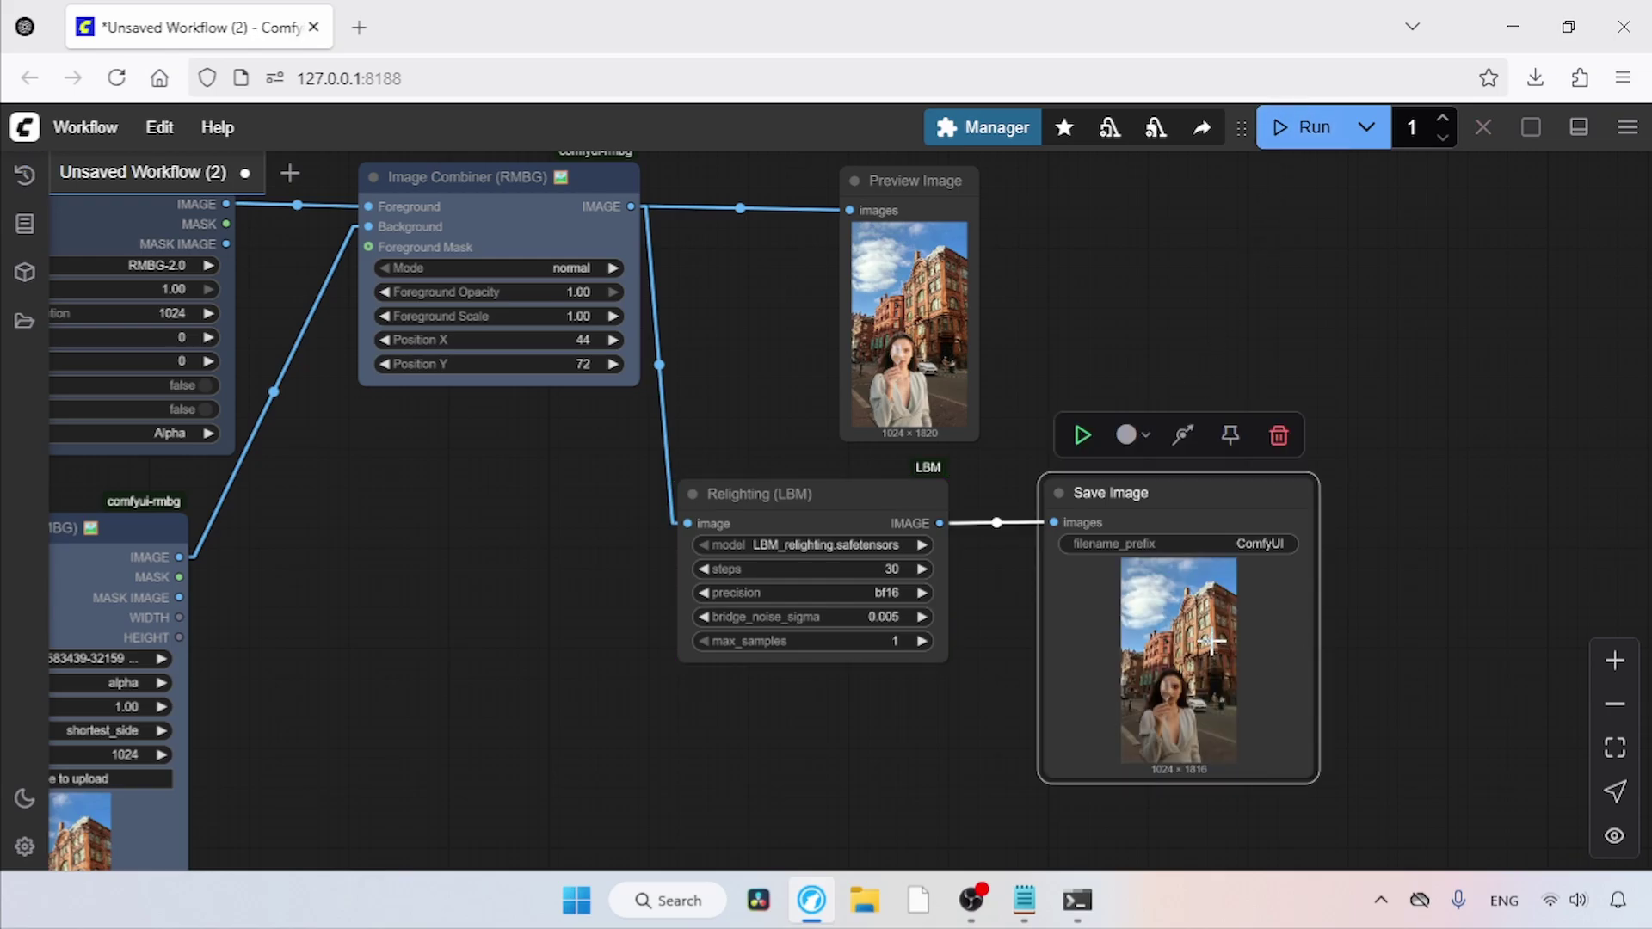
right_click(1216, 654)
left_click(1258, 299)
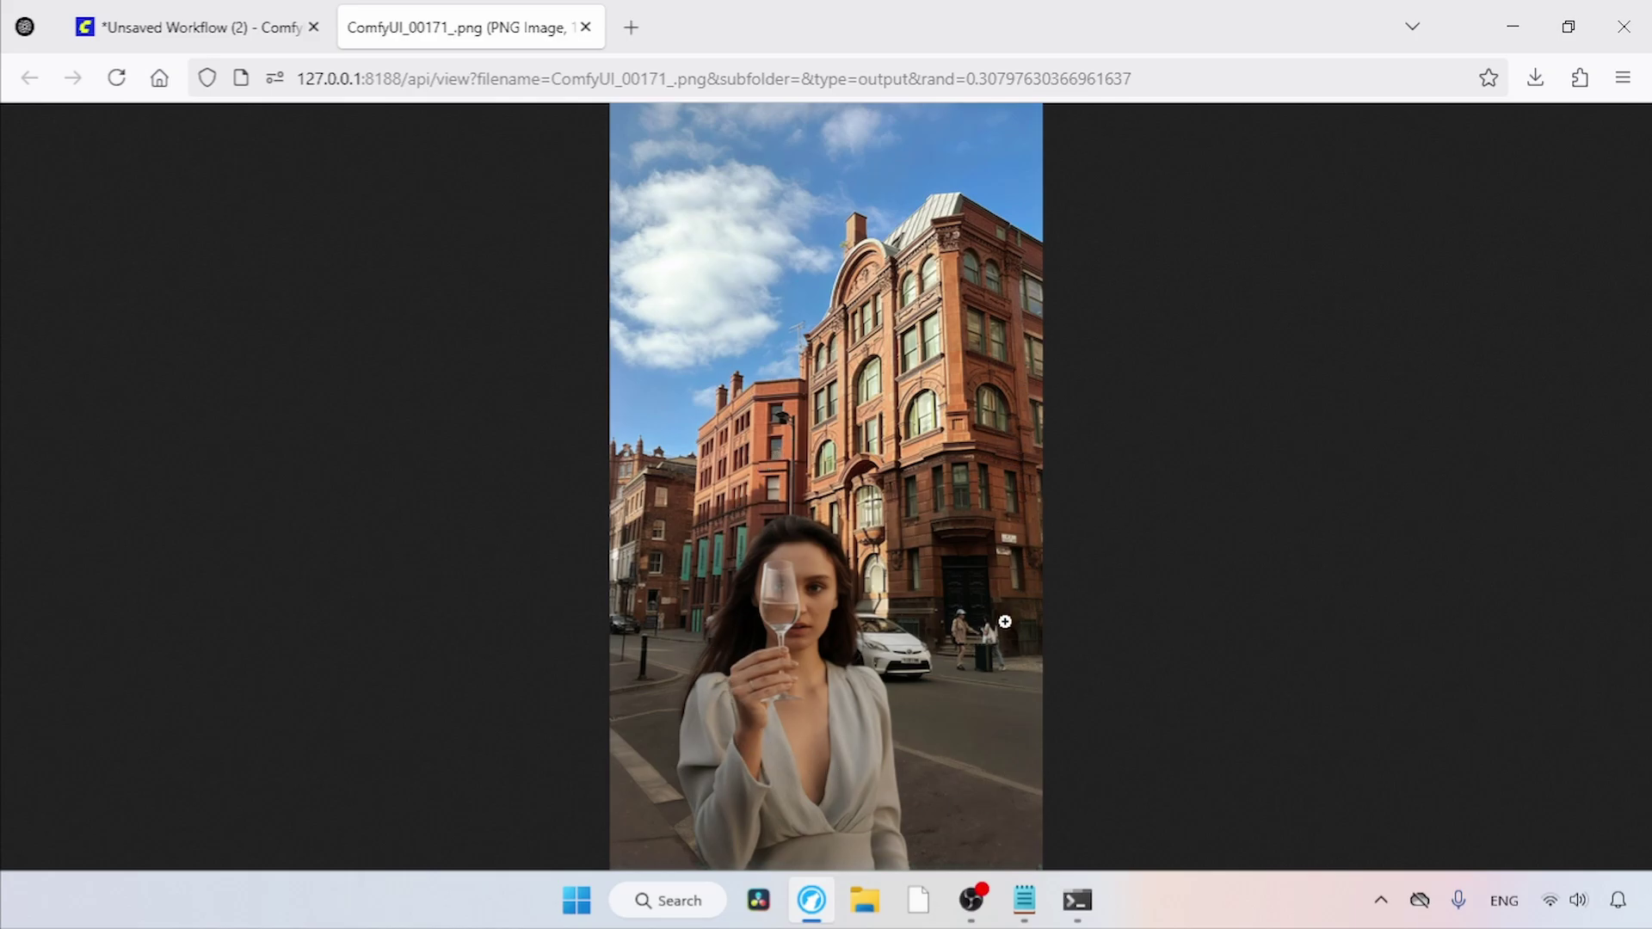
Step: View the relit image at actual size, fit it back, then close its tab
left_click(904, 595)
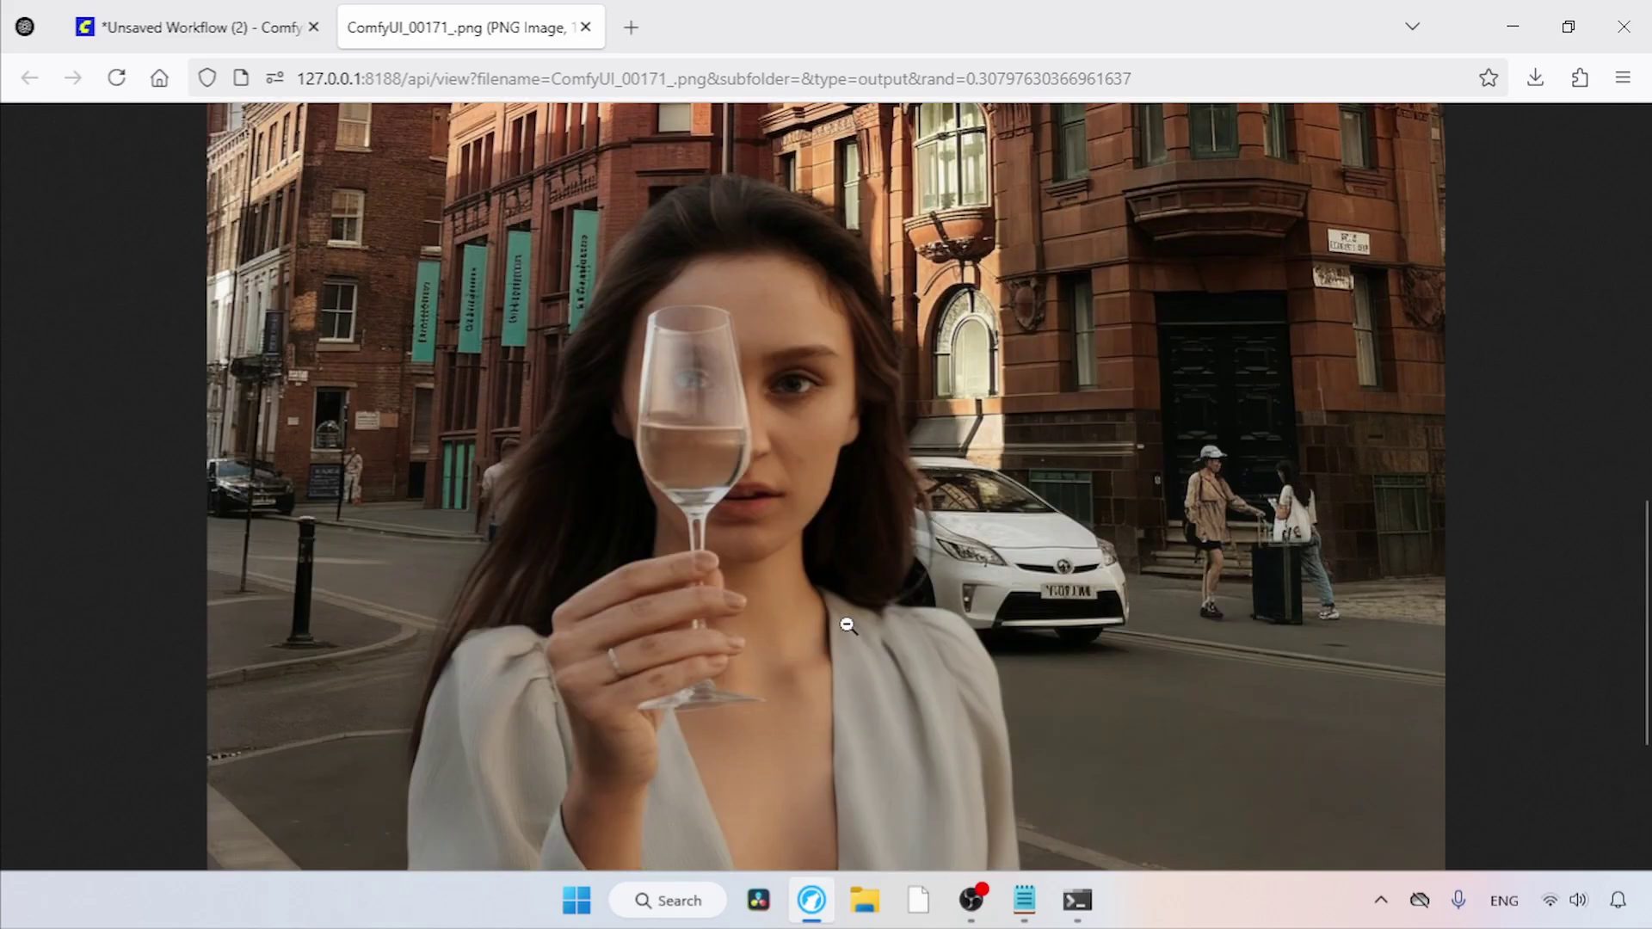
left_click(795, 385)
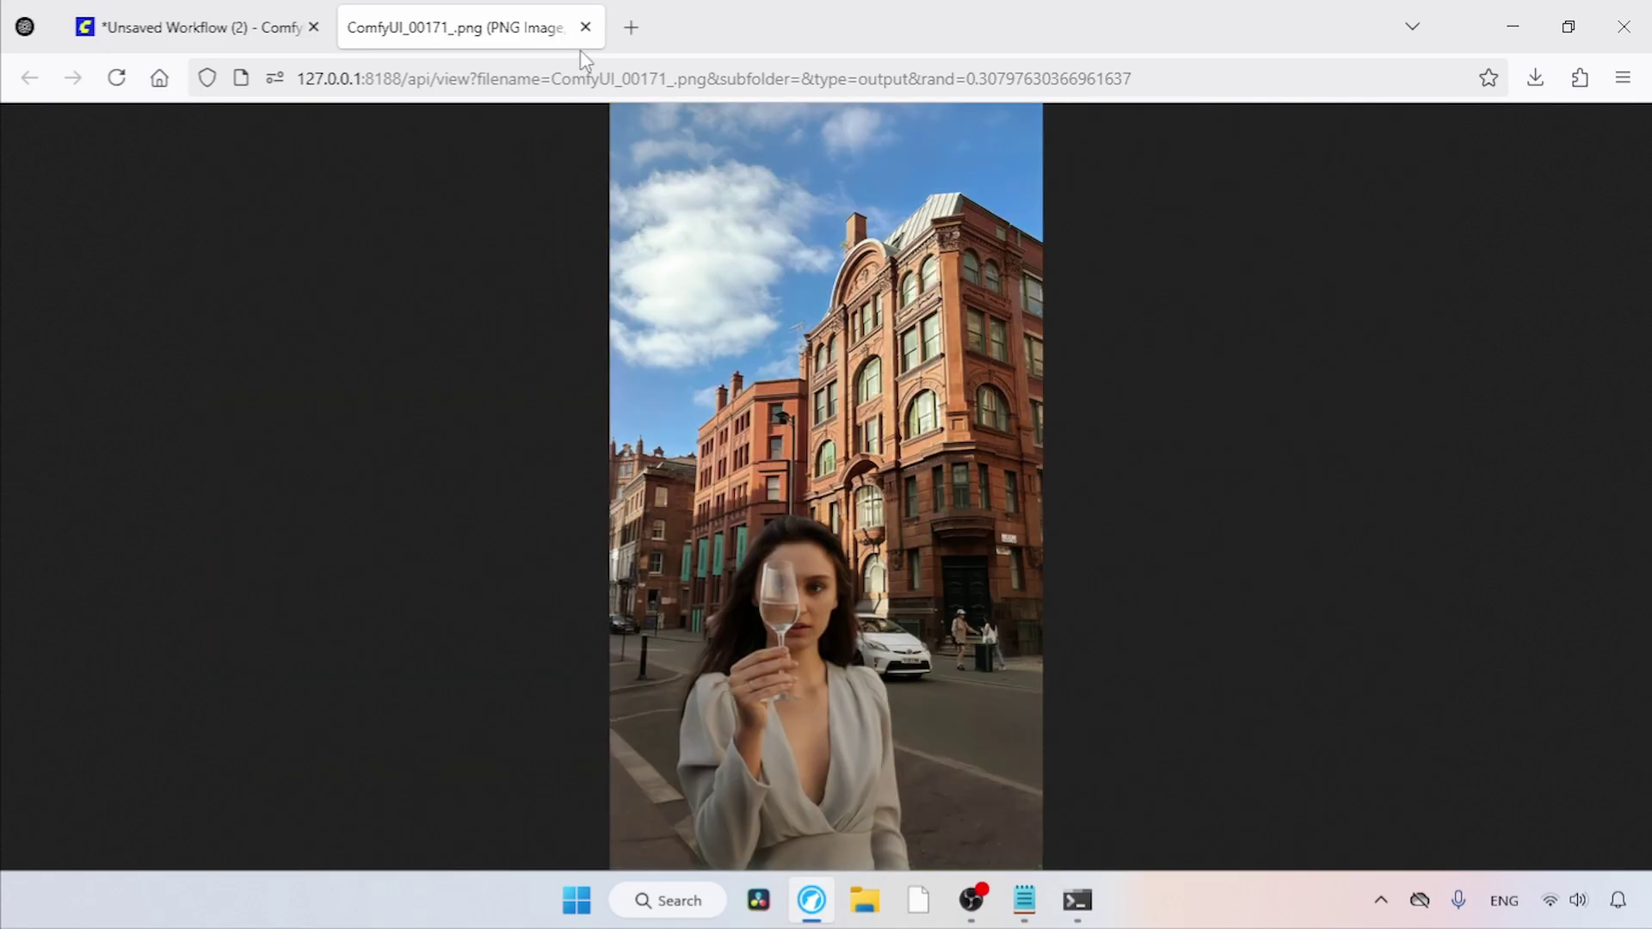
left_click(585, 27)
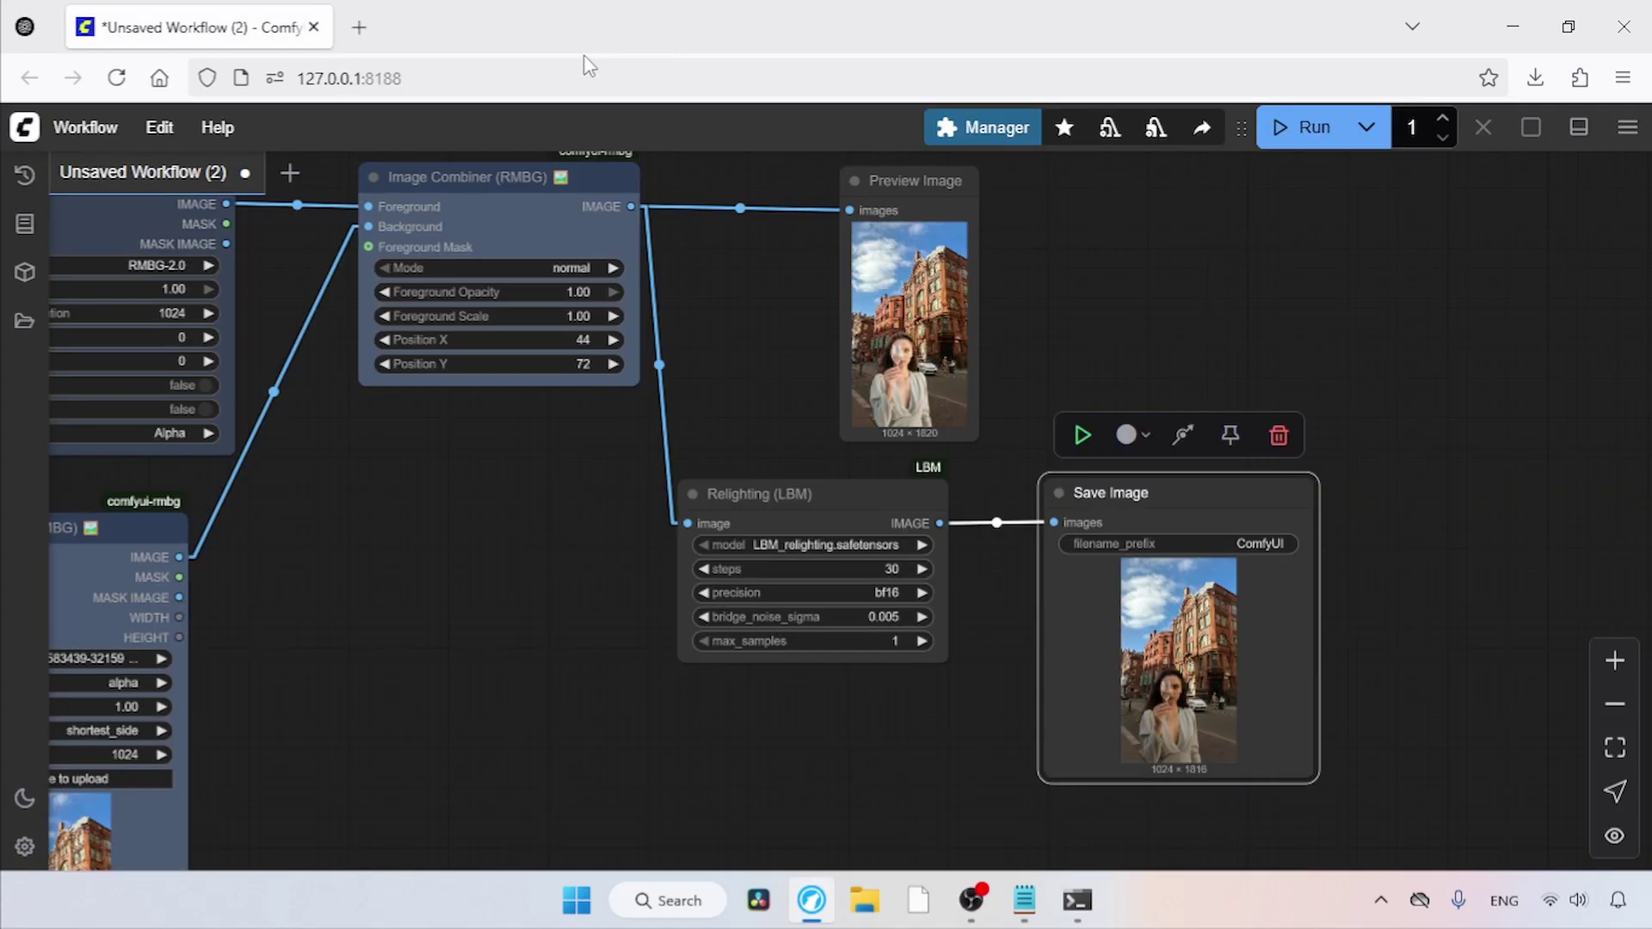
Step: Browse the workflow templates' Flux category and scroll down to Flux Inpaint
left_click(855, 467)
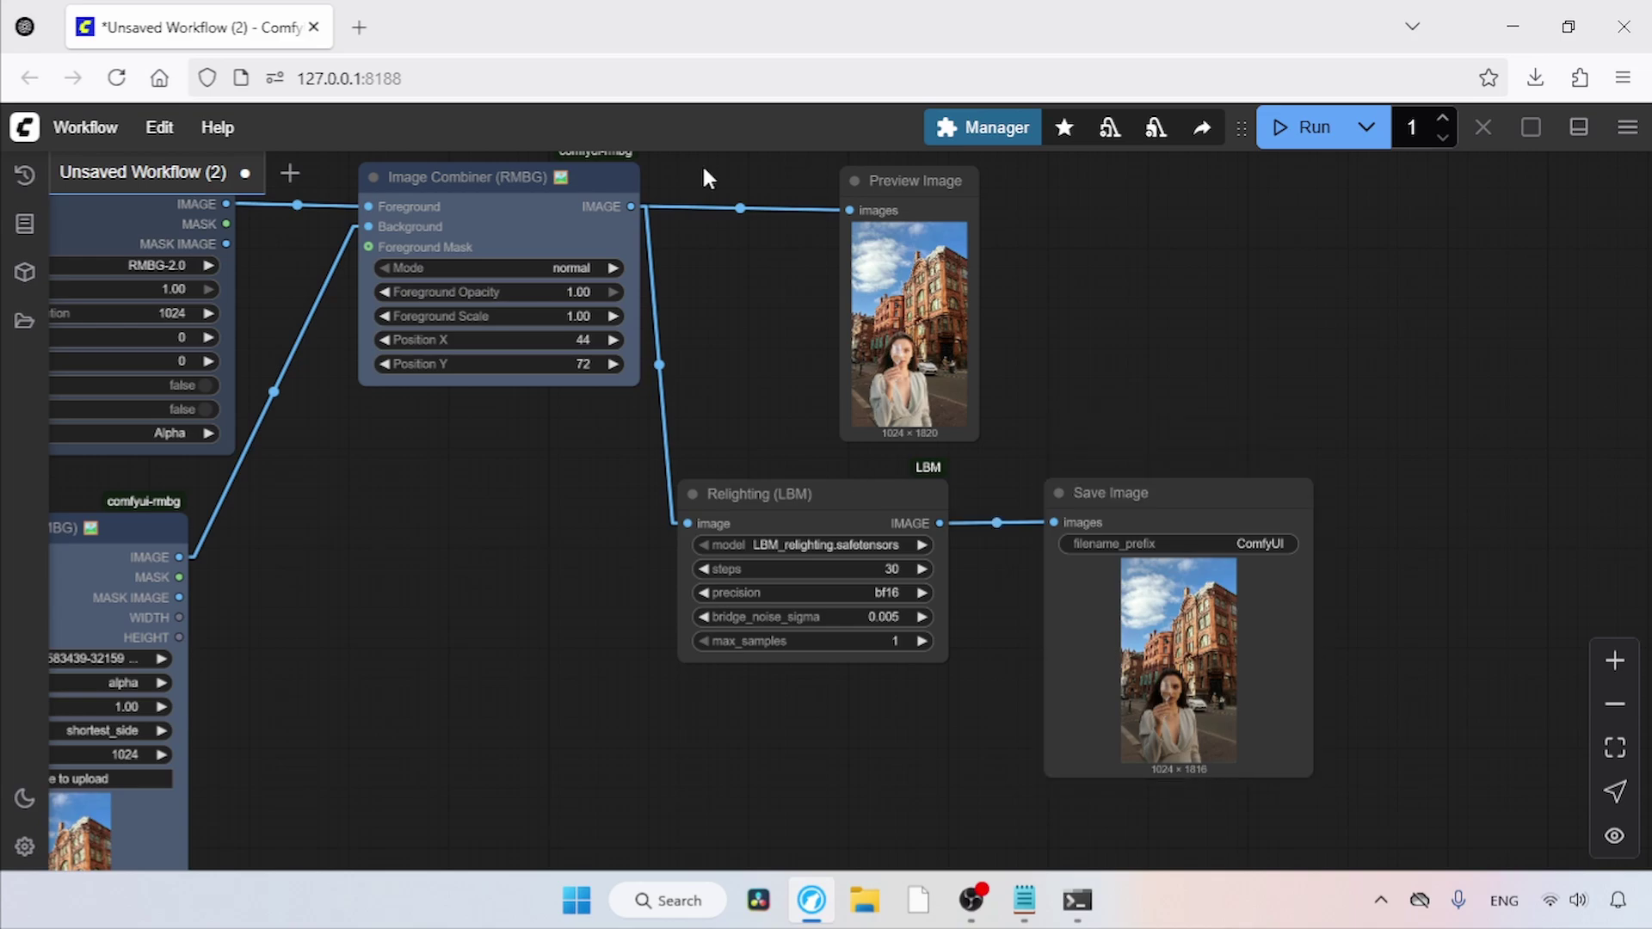
left_click(90, 129)
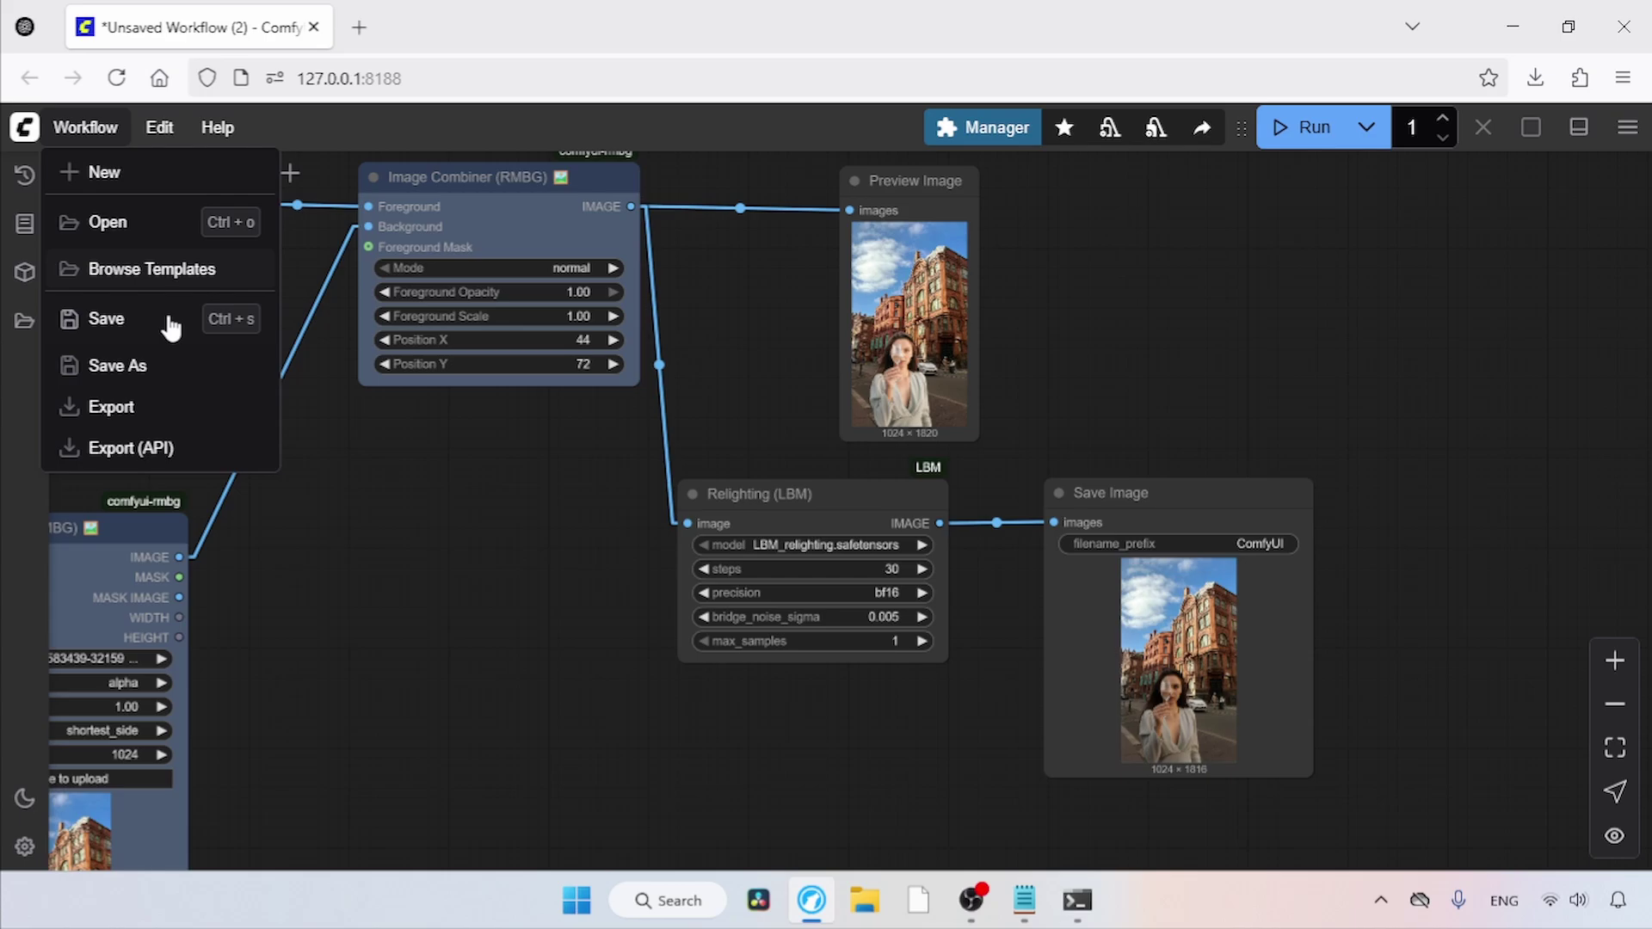
left_click(165, 273)
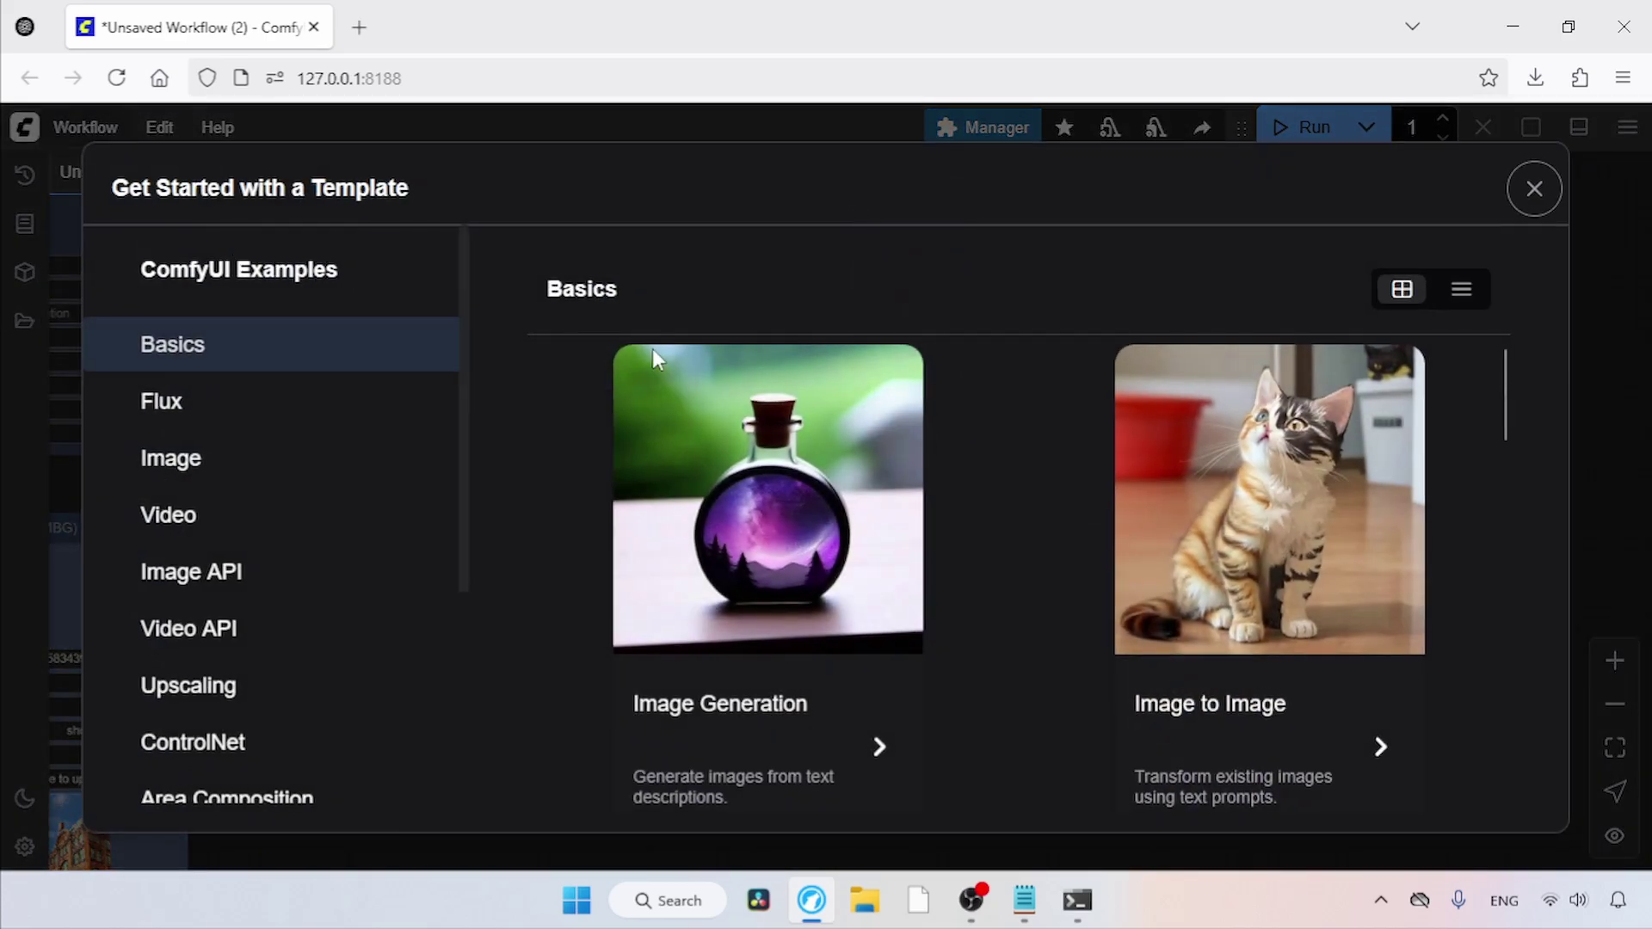
left_click(341, 418)
left_click_drag(1504, 381, 1439, 479)
Step: Load Flux Inpaint, dismiss the missing-models warning, and set clip_name2 to t5xxl_fp8_e4m3fn_scaled.safetensors
left_click(727, 522)
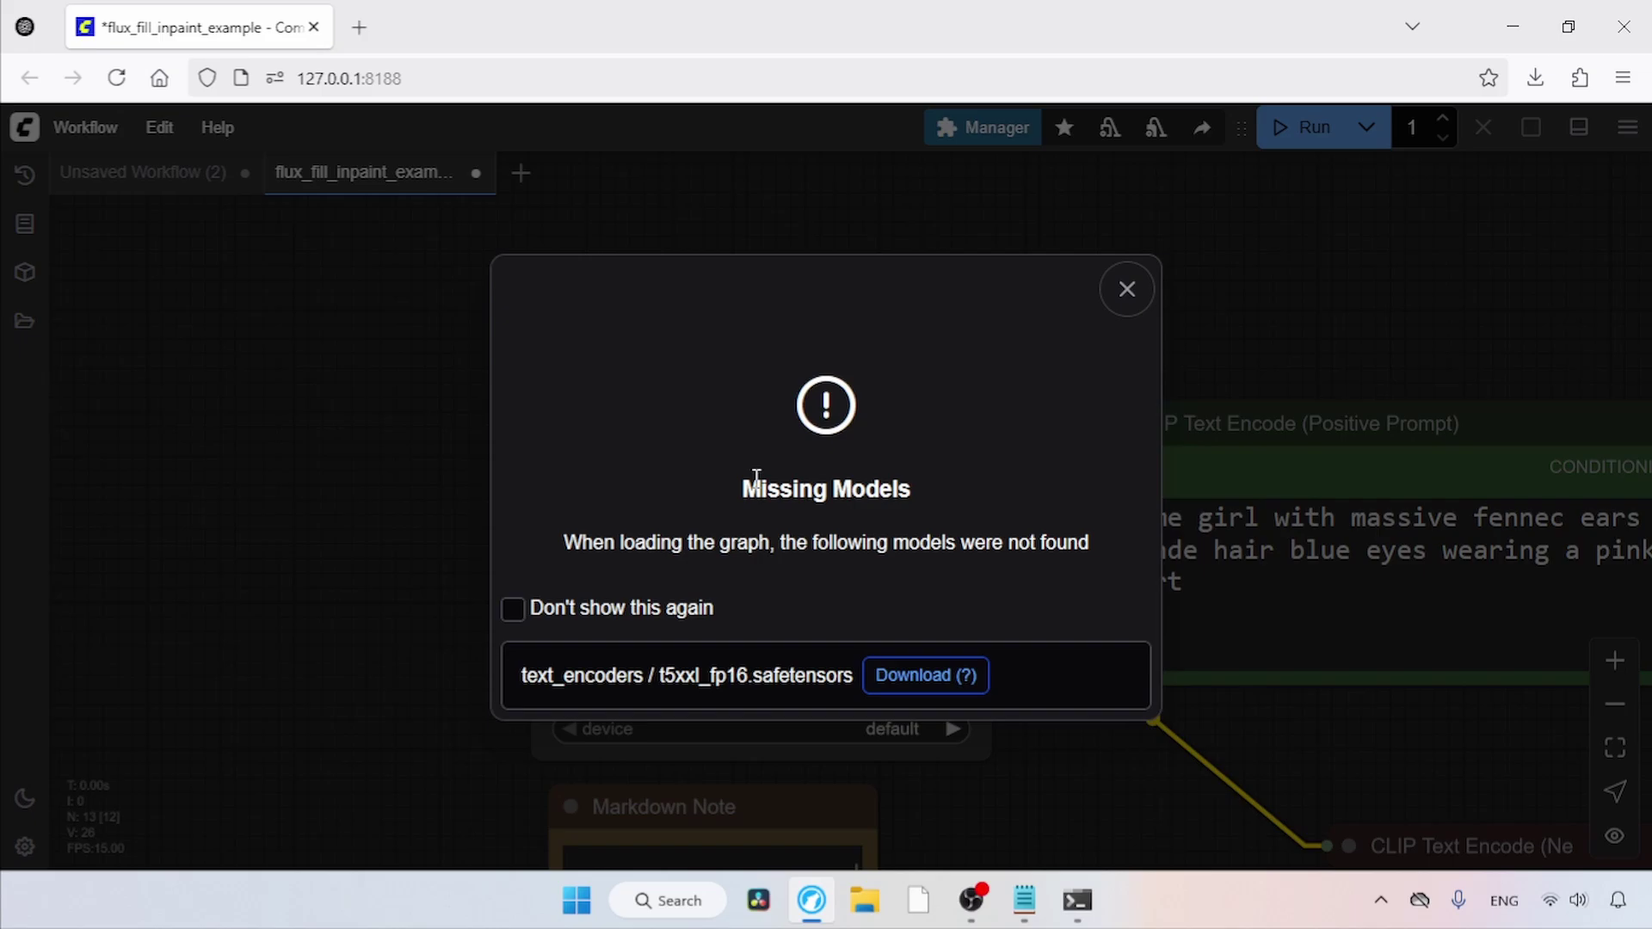
left_click(1132, 301)
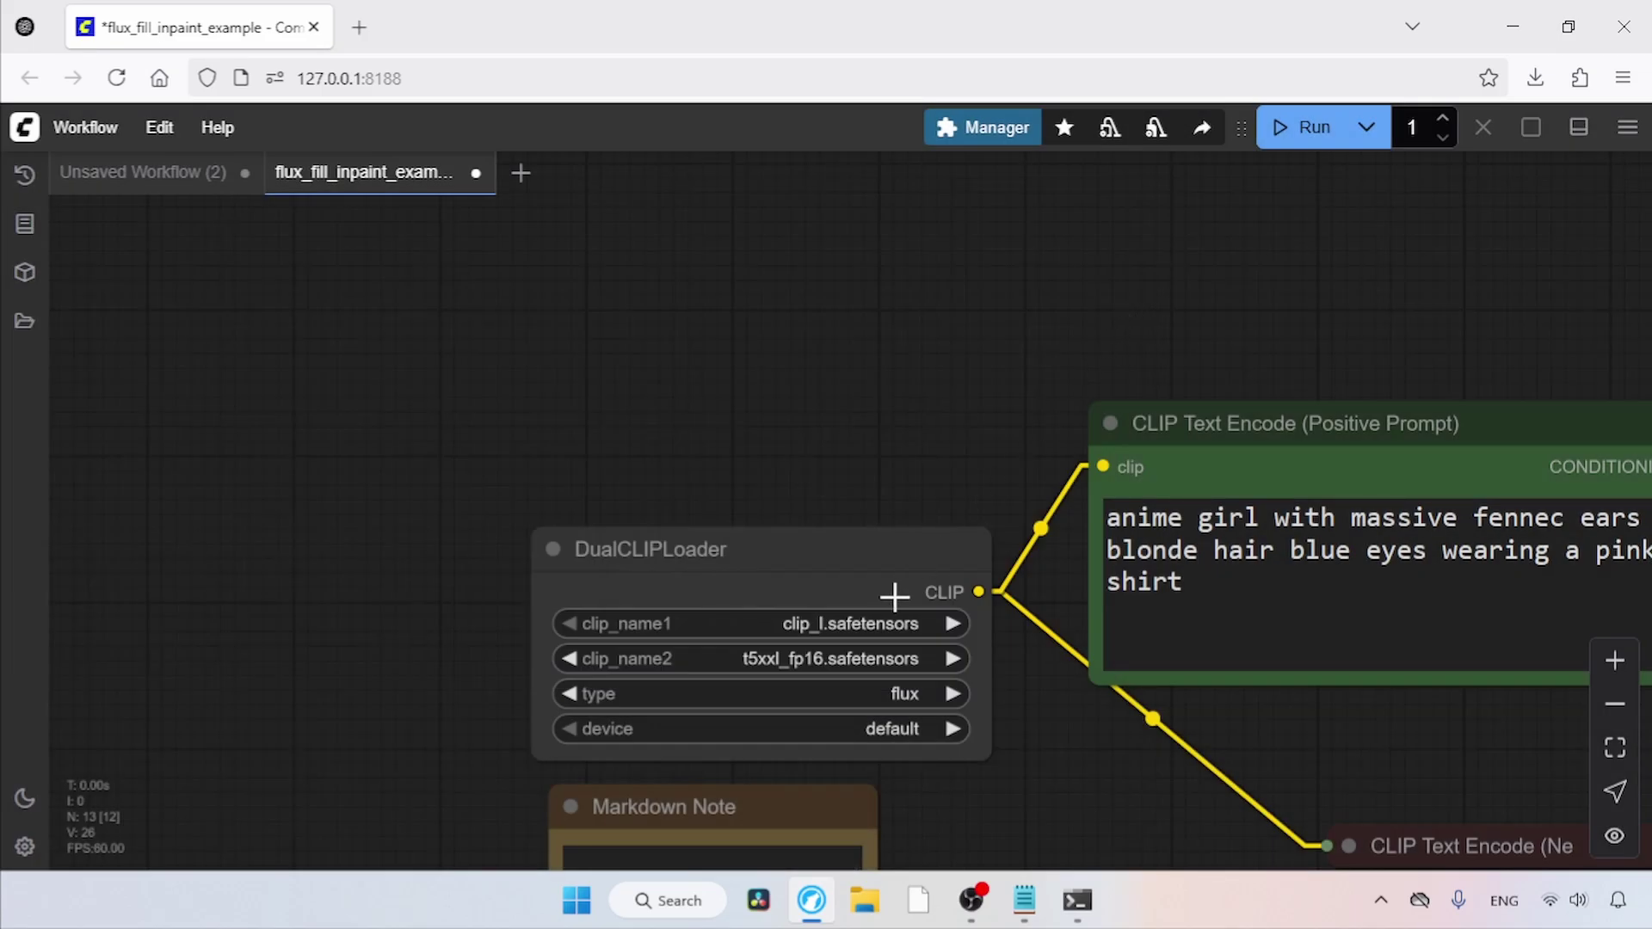
left_click(831, 660)
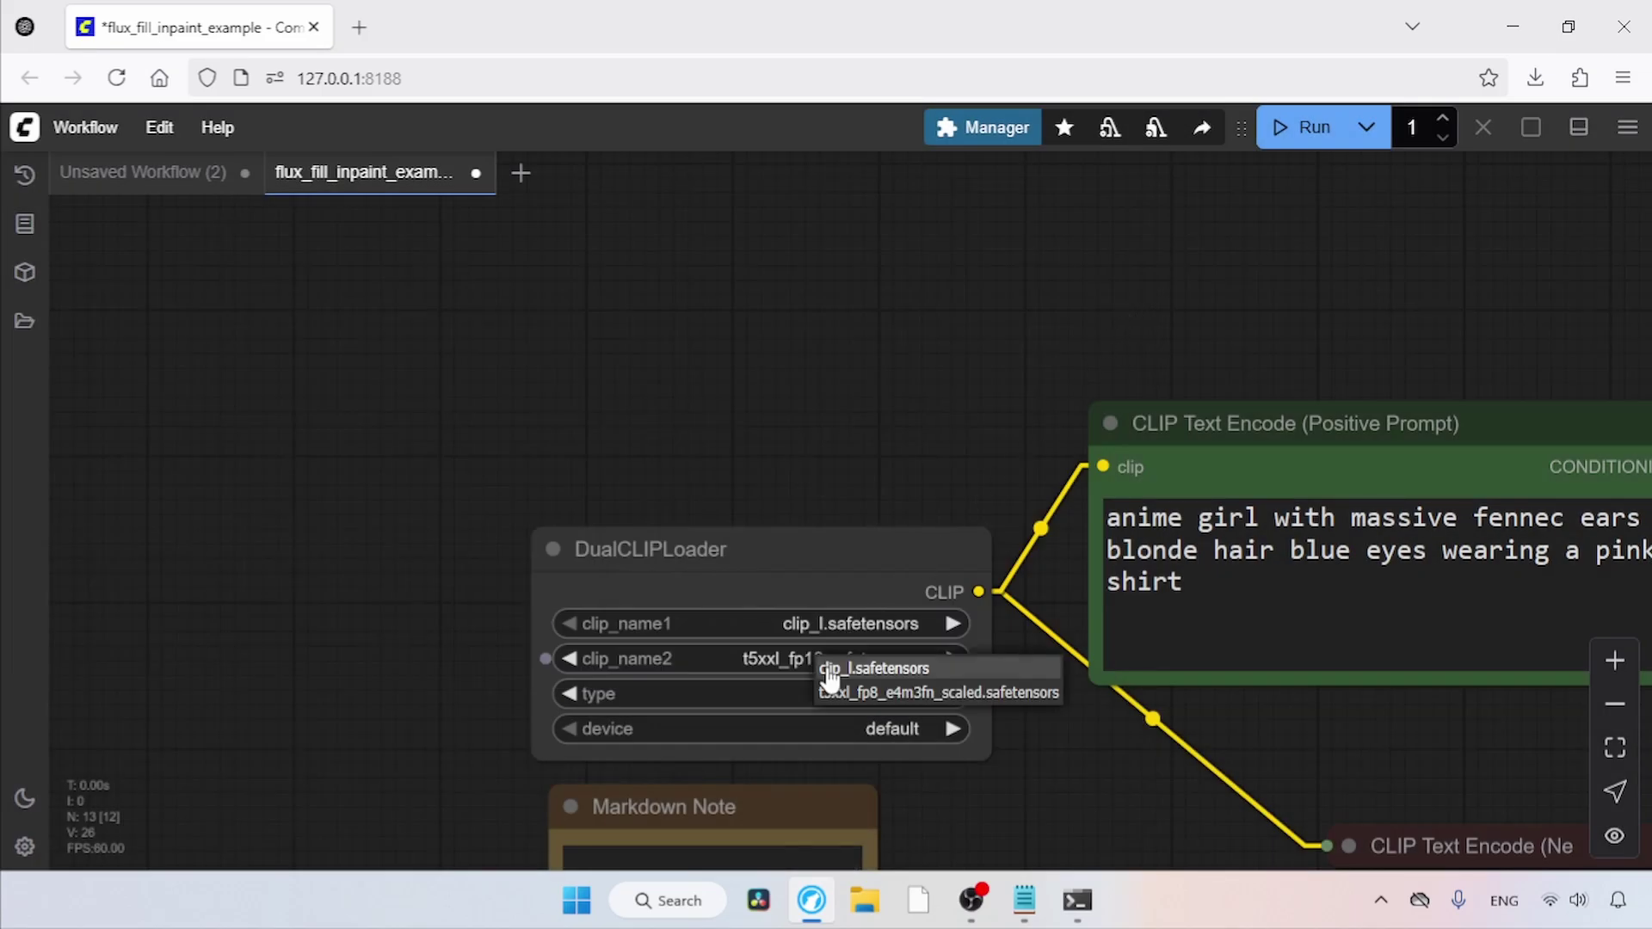
left_click(886, 693)
Step: Zoom out and pan the graph to show the model and image nodes
left_click(1613, 708)
left_click(1609, 708)
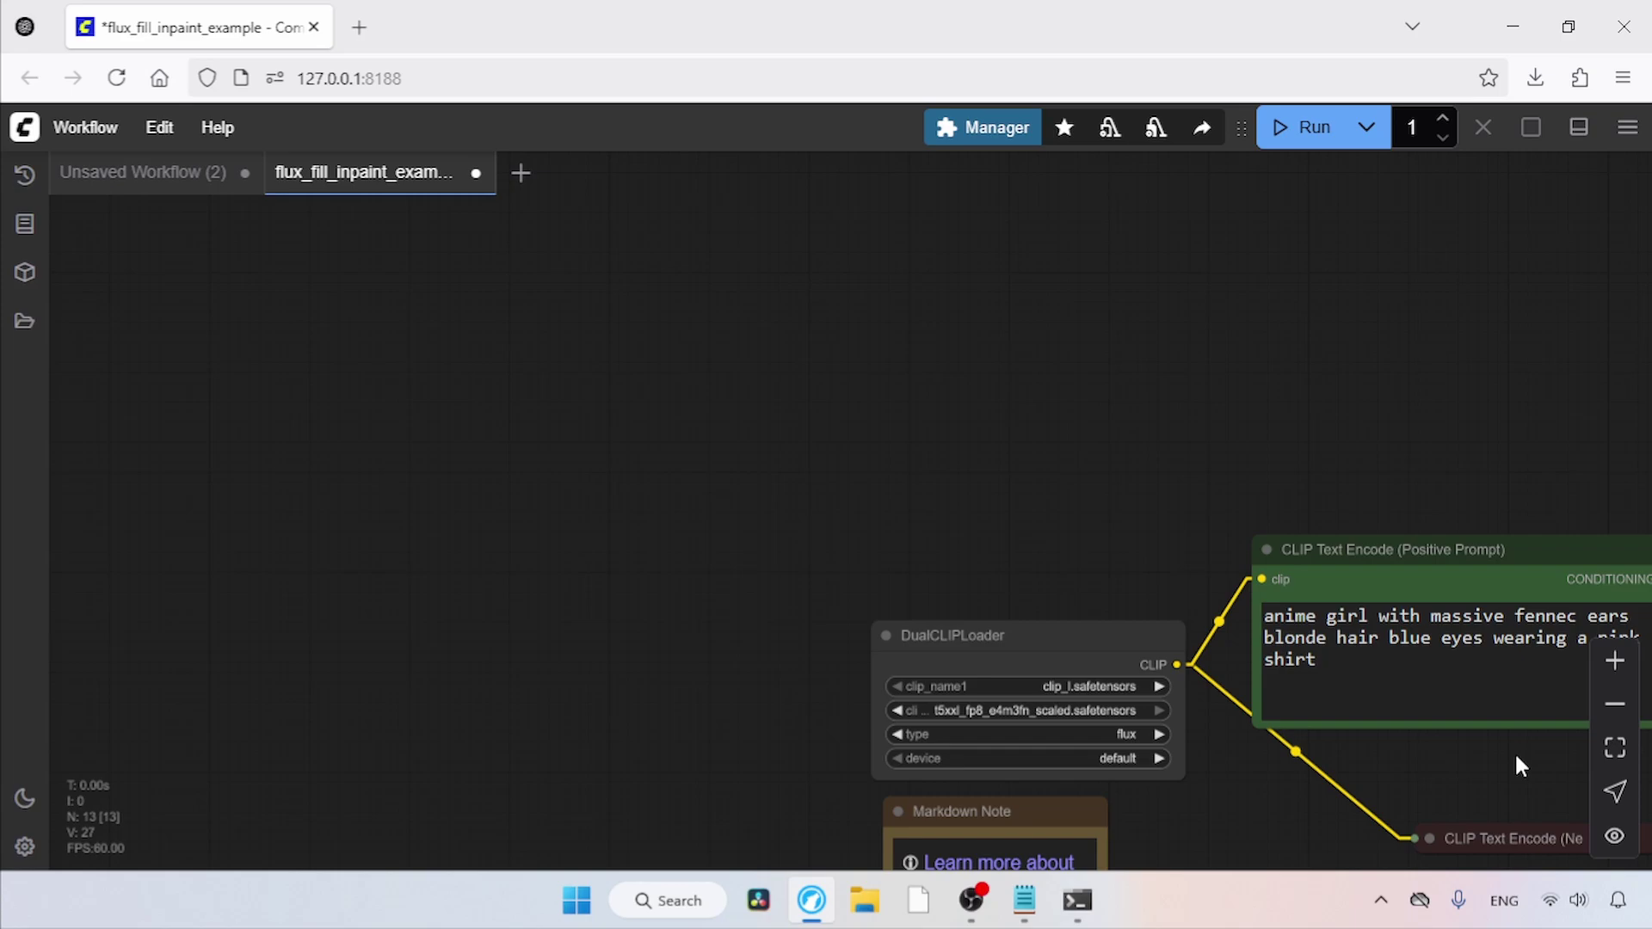
left_click_drag(1515, 751, 543, 497)
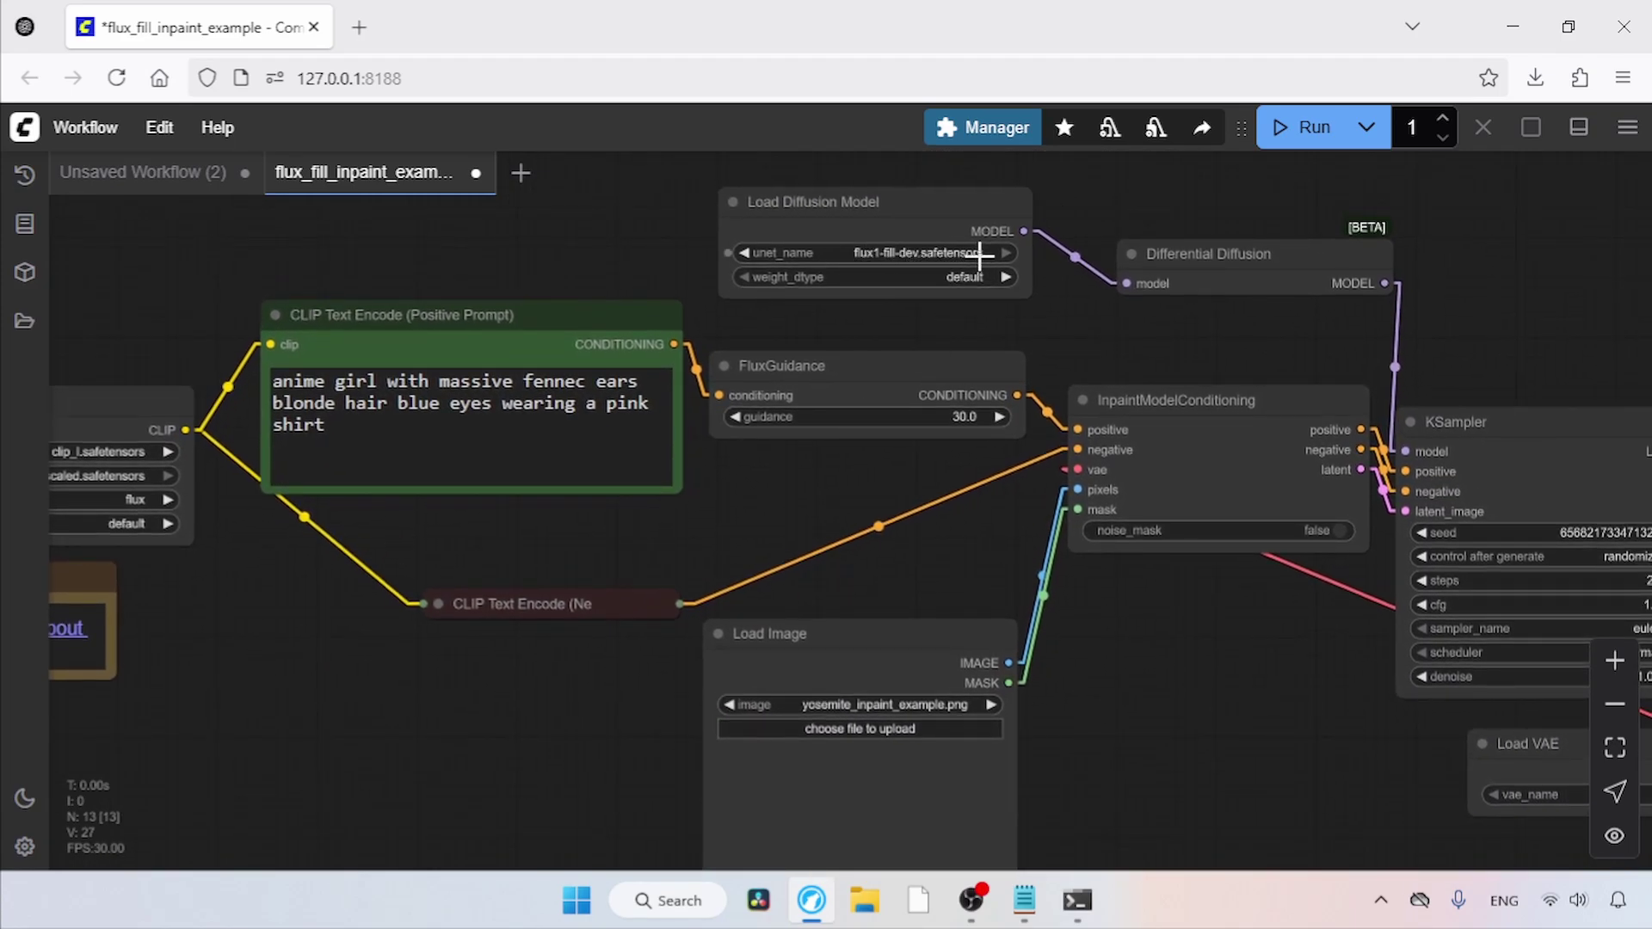
Step: Upload ComfyUI_00227_.png, the cat holding a fish, into Load Image
left_click(876, 730)
left_click(703, 327)
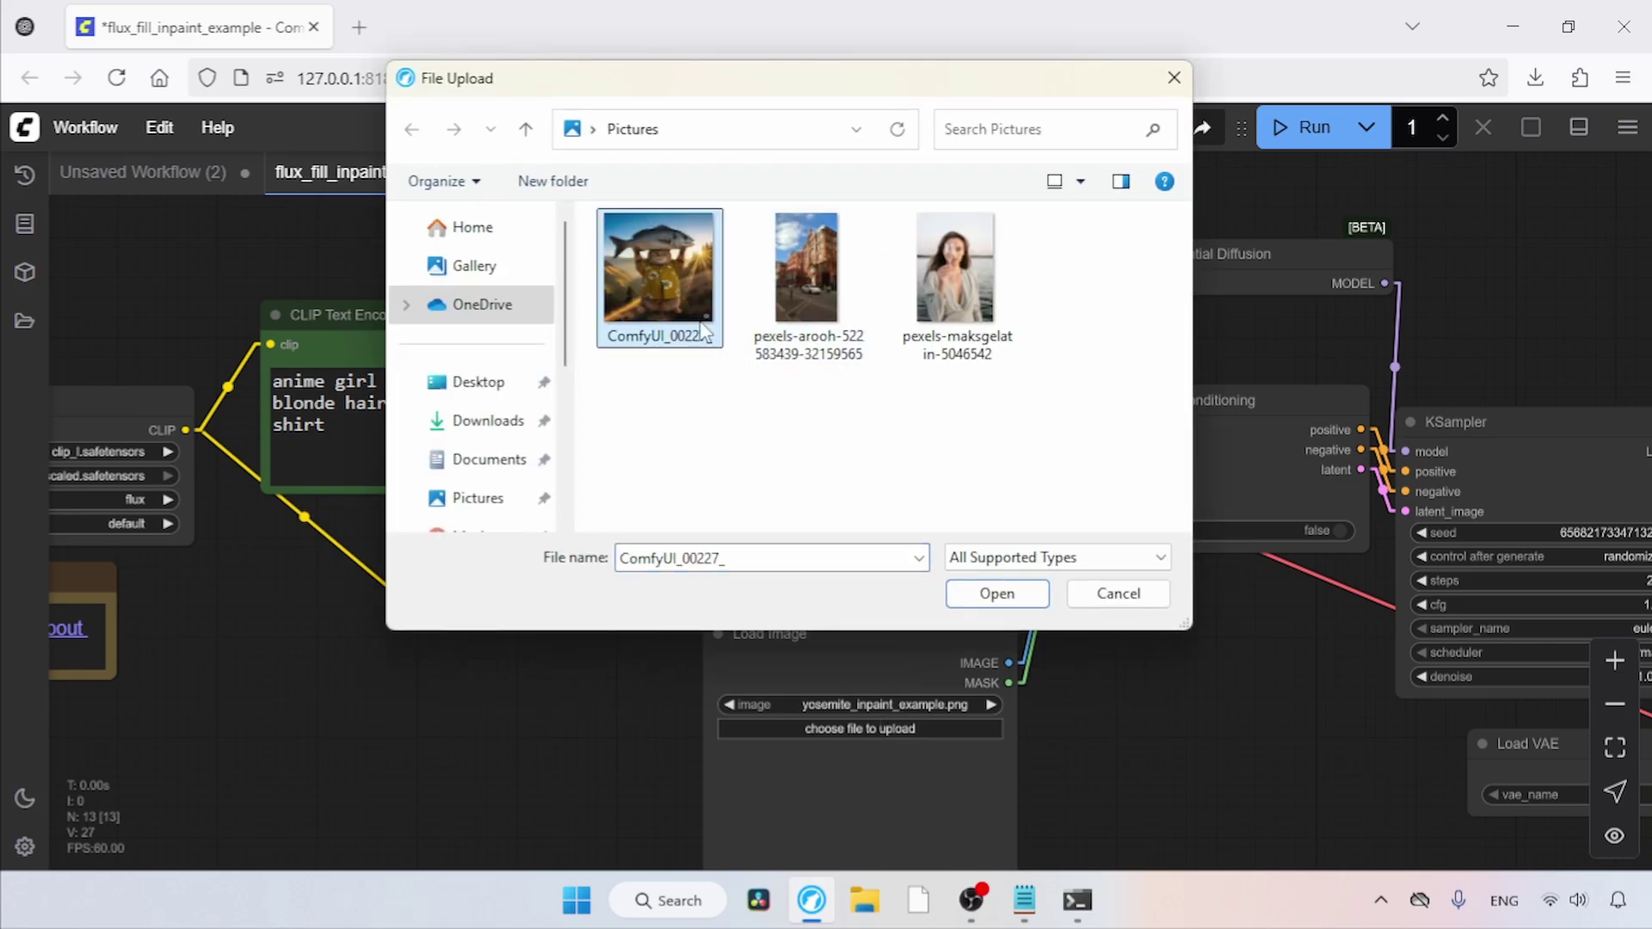
left_click(1012, 589)
Step: Preview the cat image full-size in a new tab, then close it
right_click(919, 795)
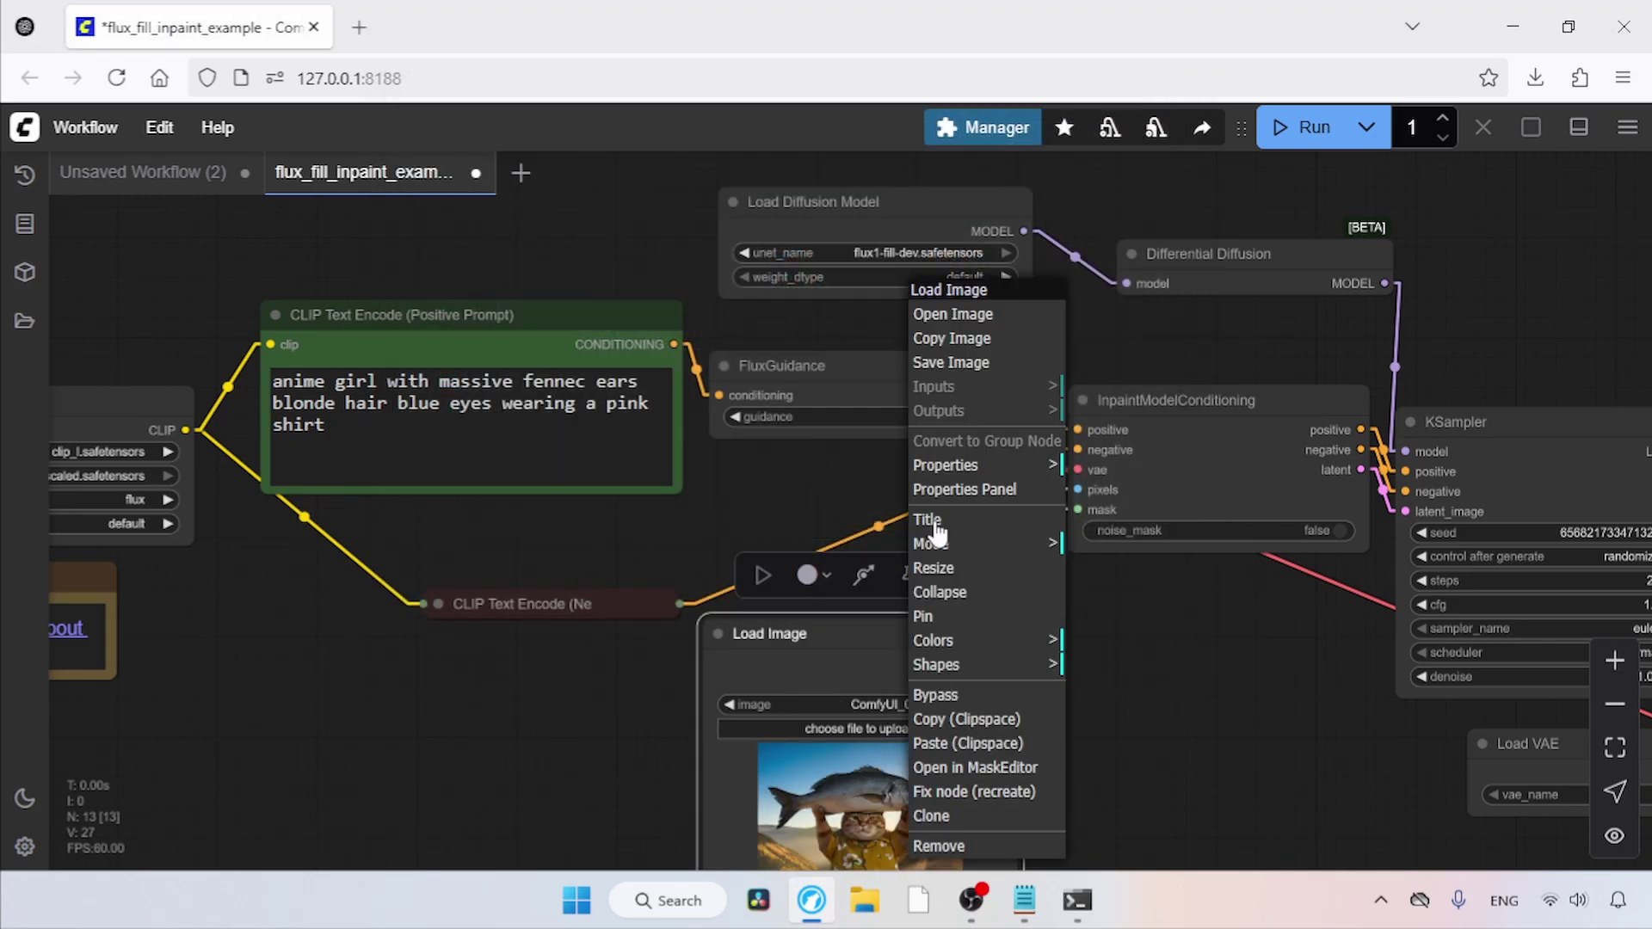
left_click(955, 311)
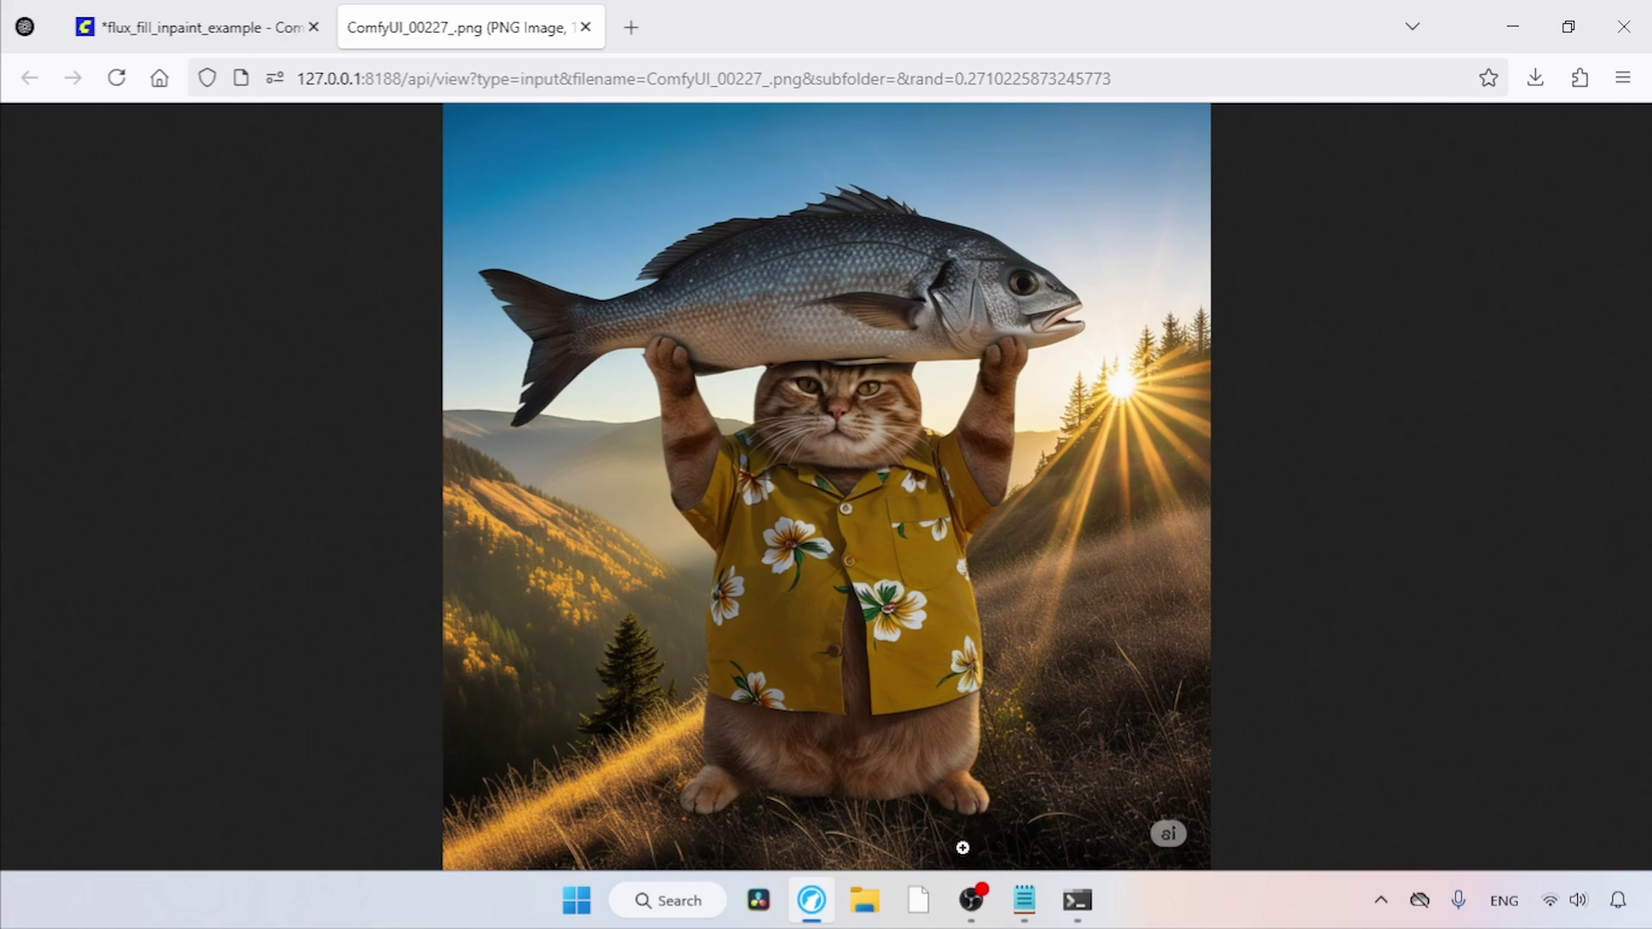
left_click(585, 27)
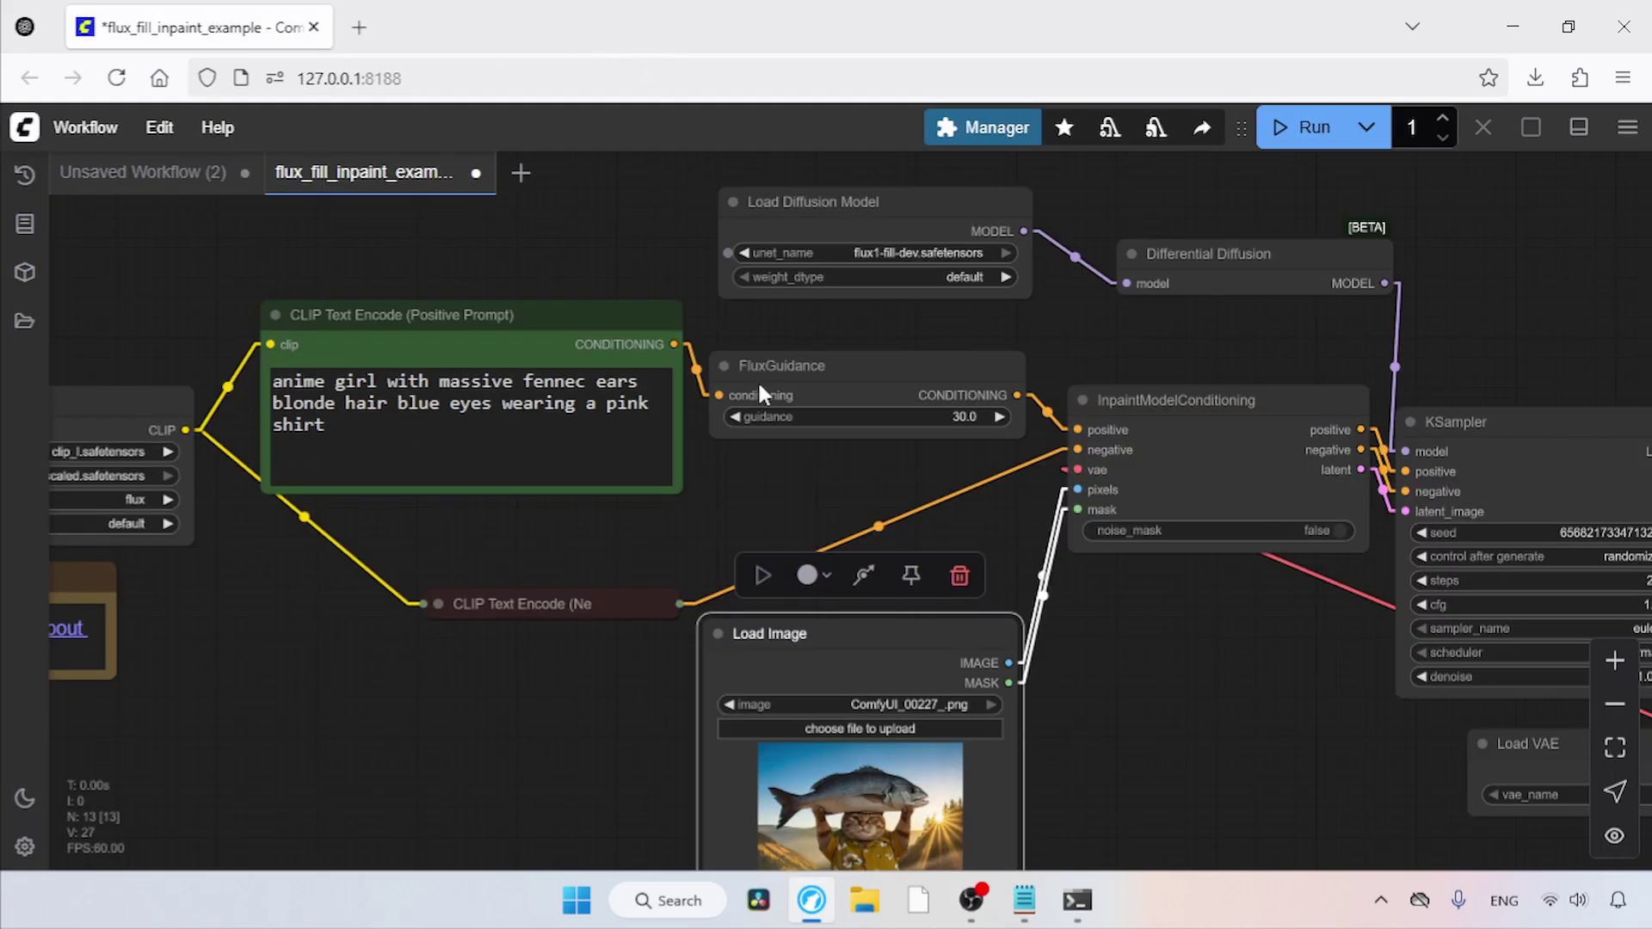
left_click_drag(608, 728, 602, 622)
Step: Paint a mask over the ground along the image bottom in MaskEditor and save it
right_click(871, 667)
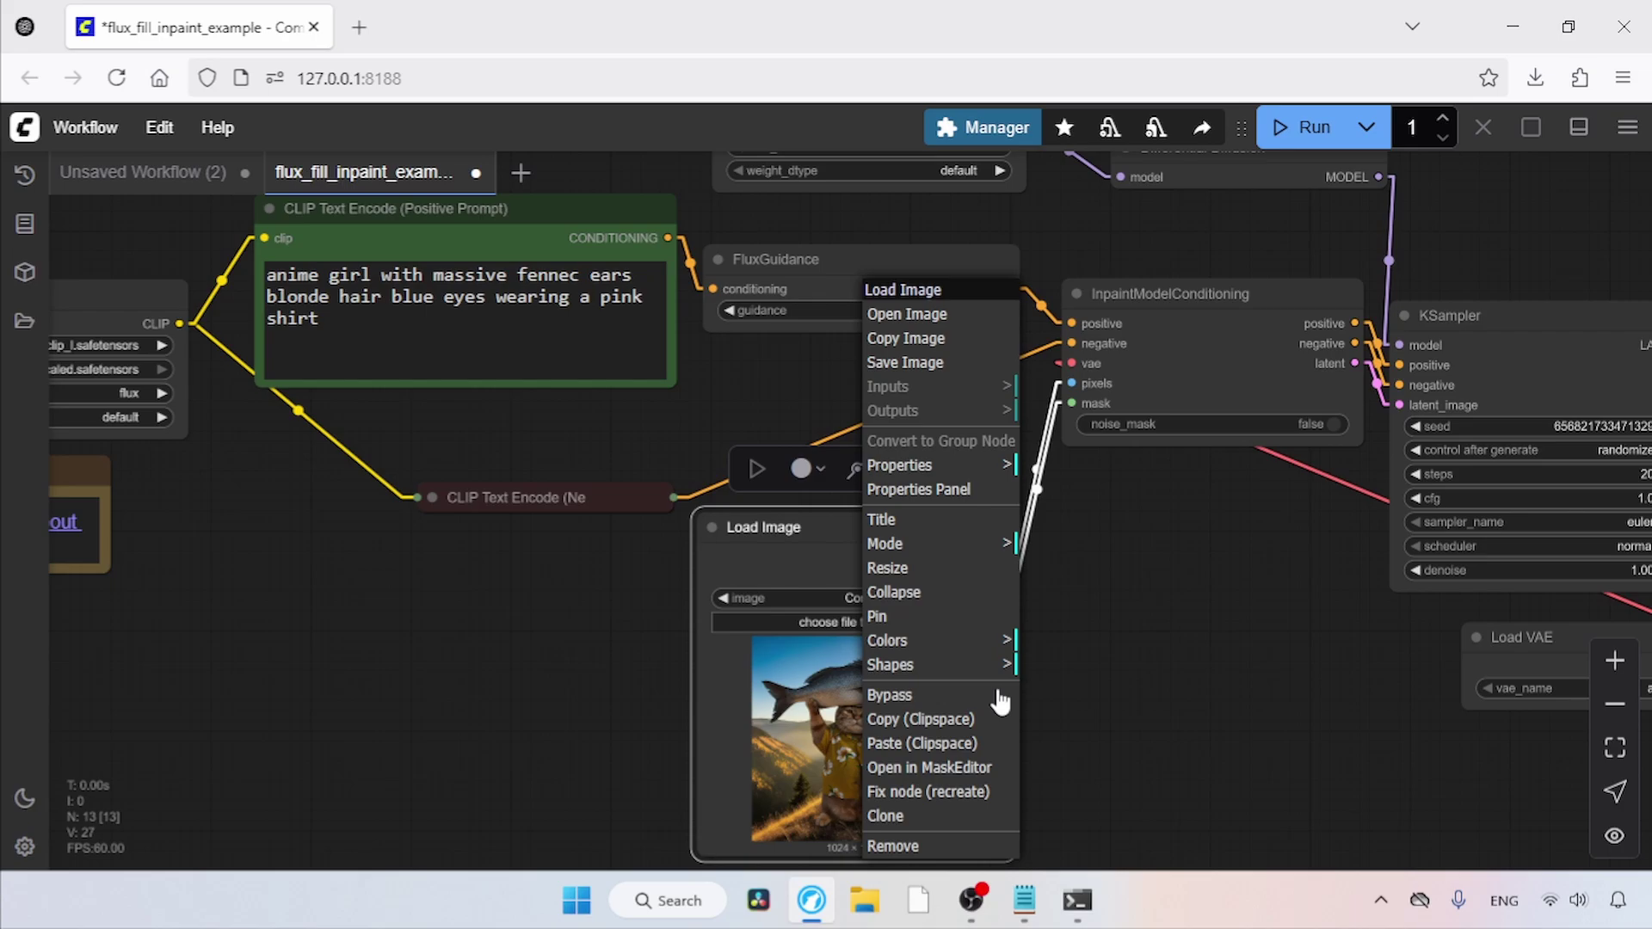
left_click(1002, 770)
mouse_move(495, 859)
left_mouse_down()
mouse_move(571, 812)
mouse_move(677, 799)
mouse_move(854, 815)
mouse_move(606, 860)
mouse_move(849, 864)
mouse_move(535, 858)
left_mouse_up()
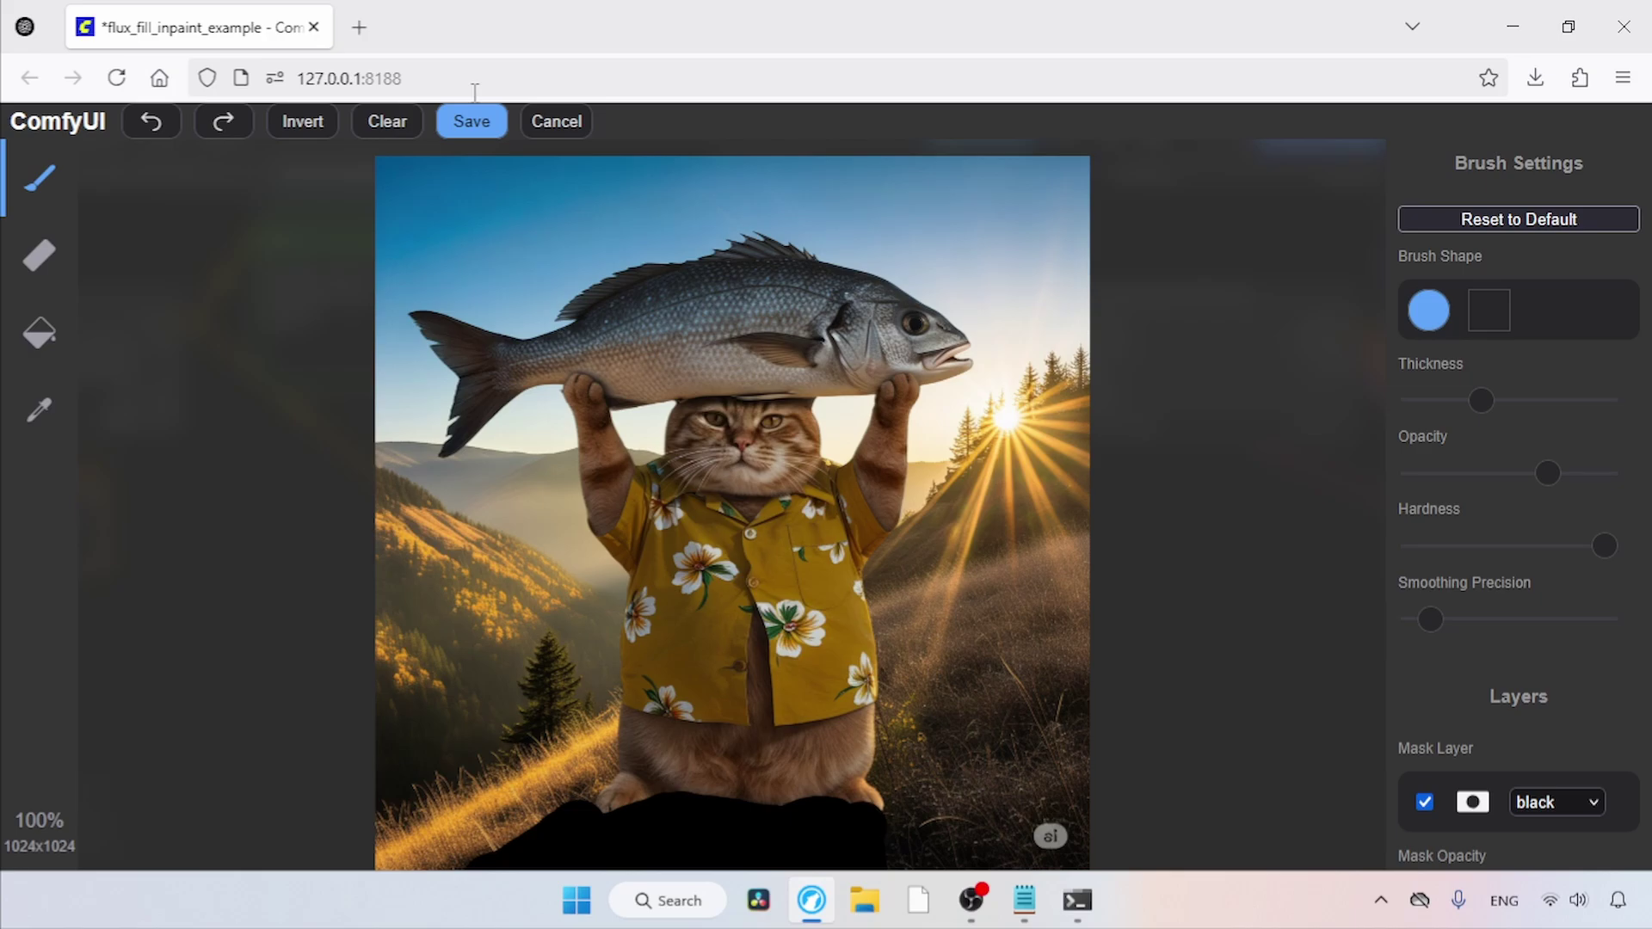
left_click(472, 121)
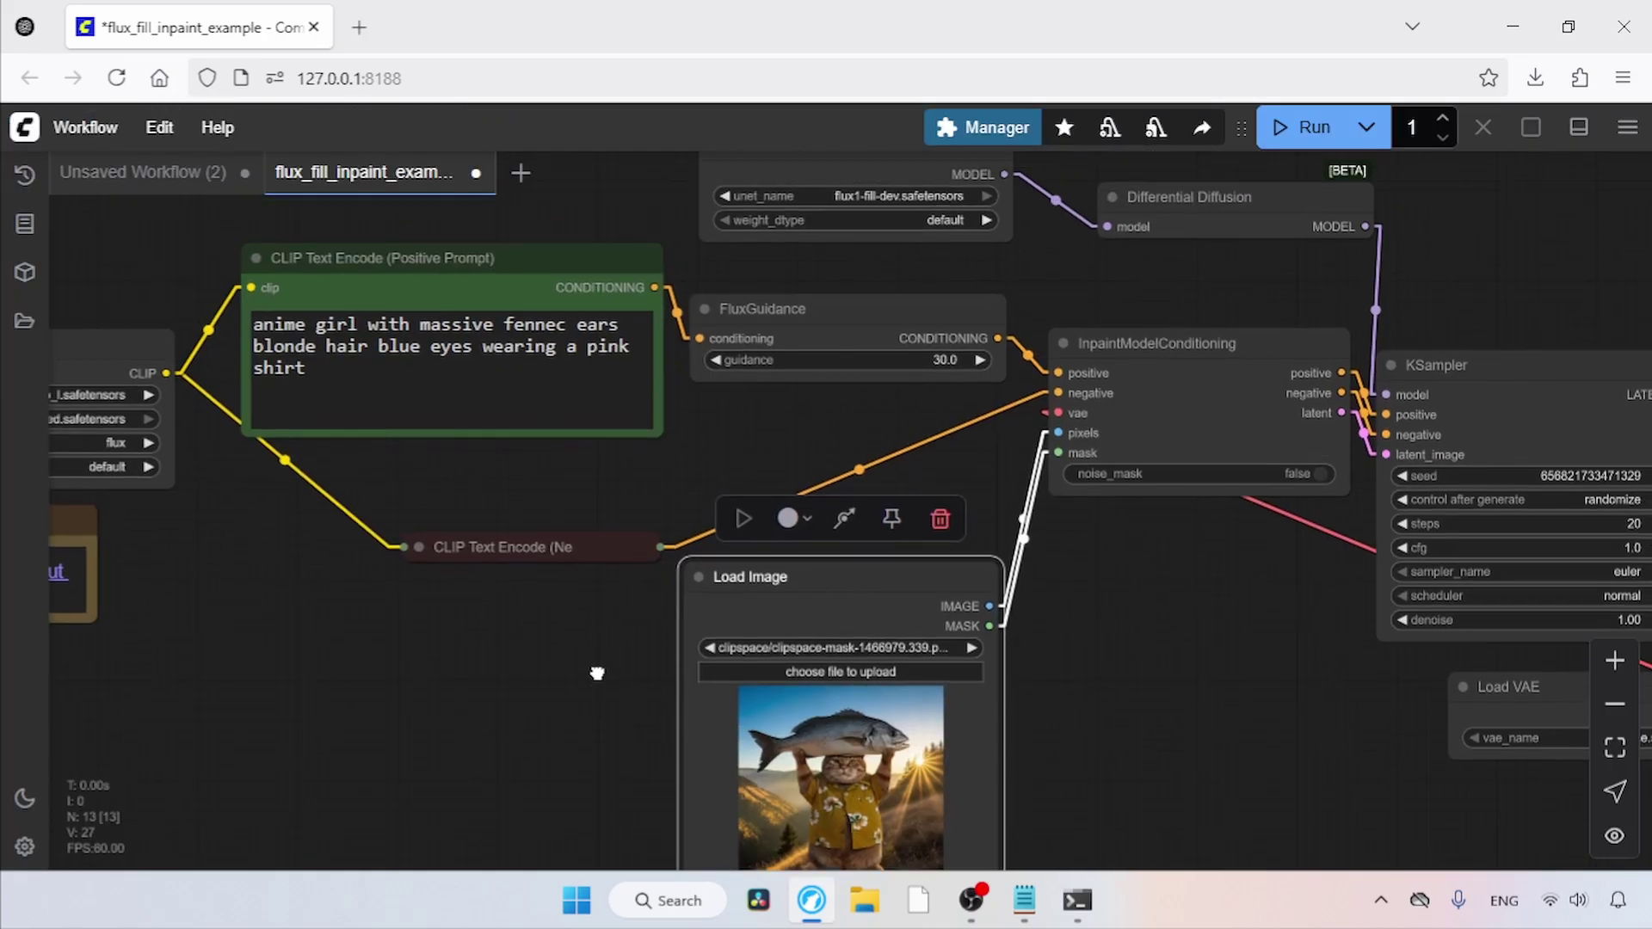
Step: Replace the positive prompt with 'add shadows to the ground'
triple_click(421, 414)
type("add shadows")
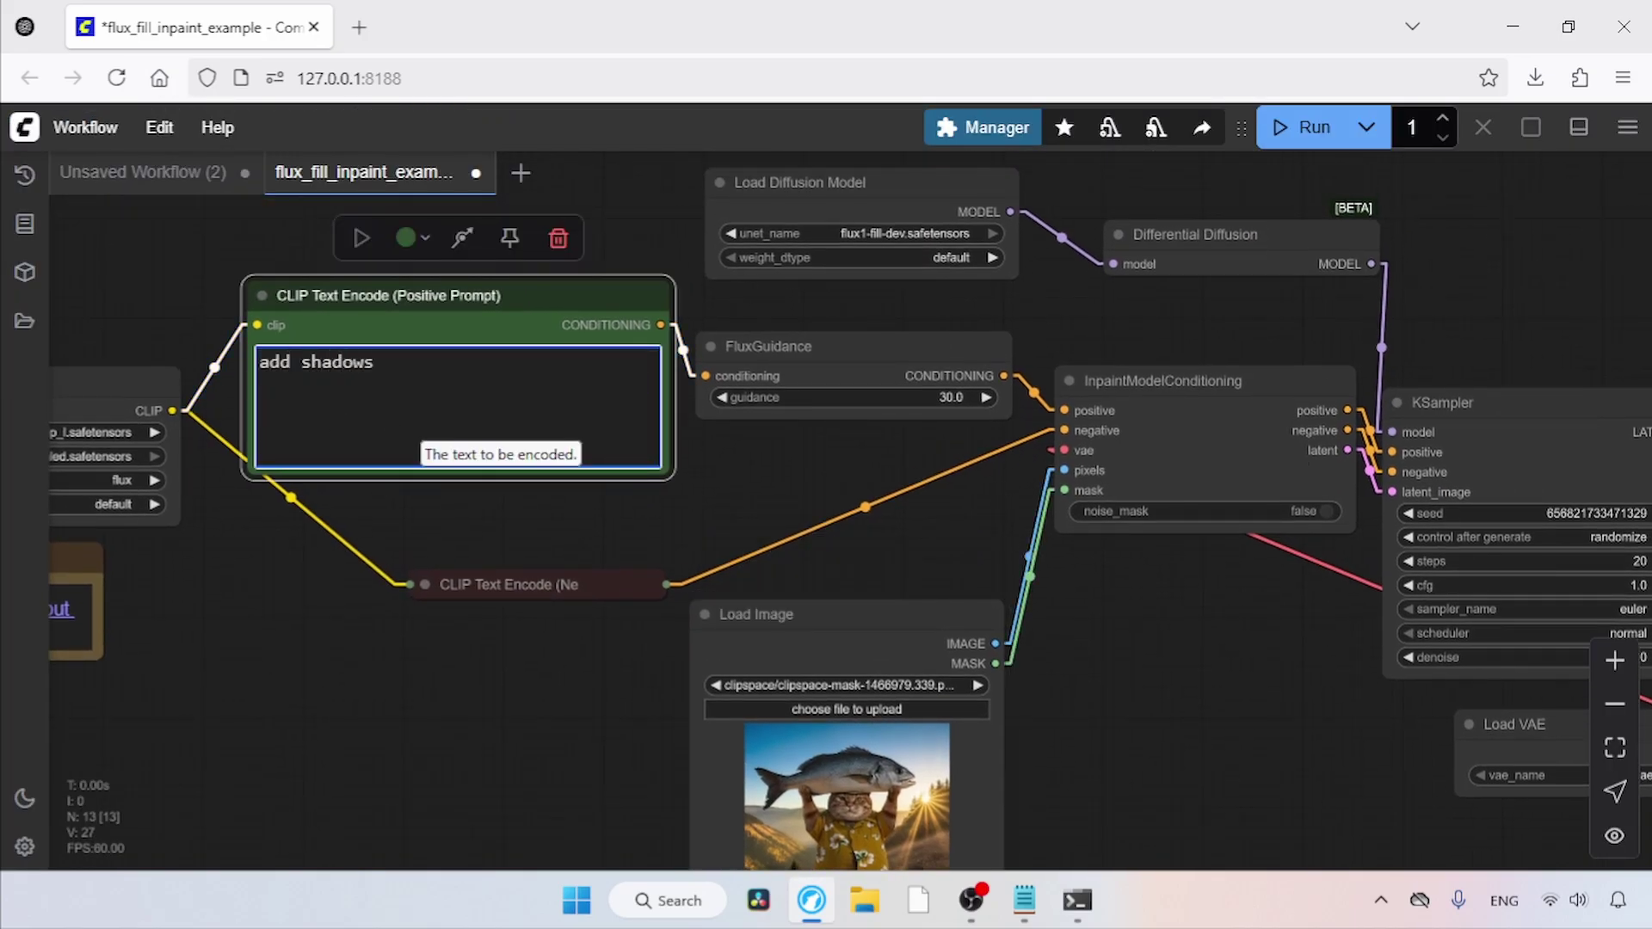
type(" to the ground")
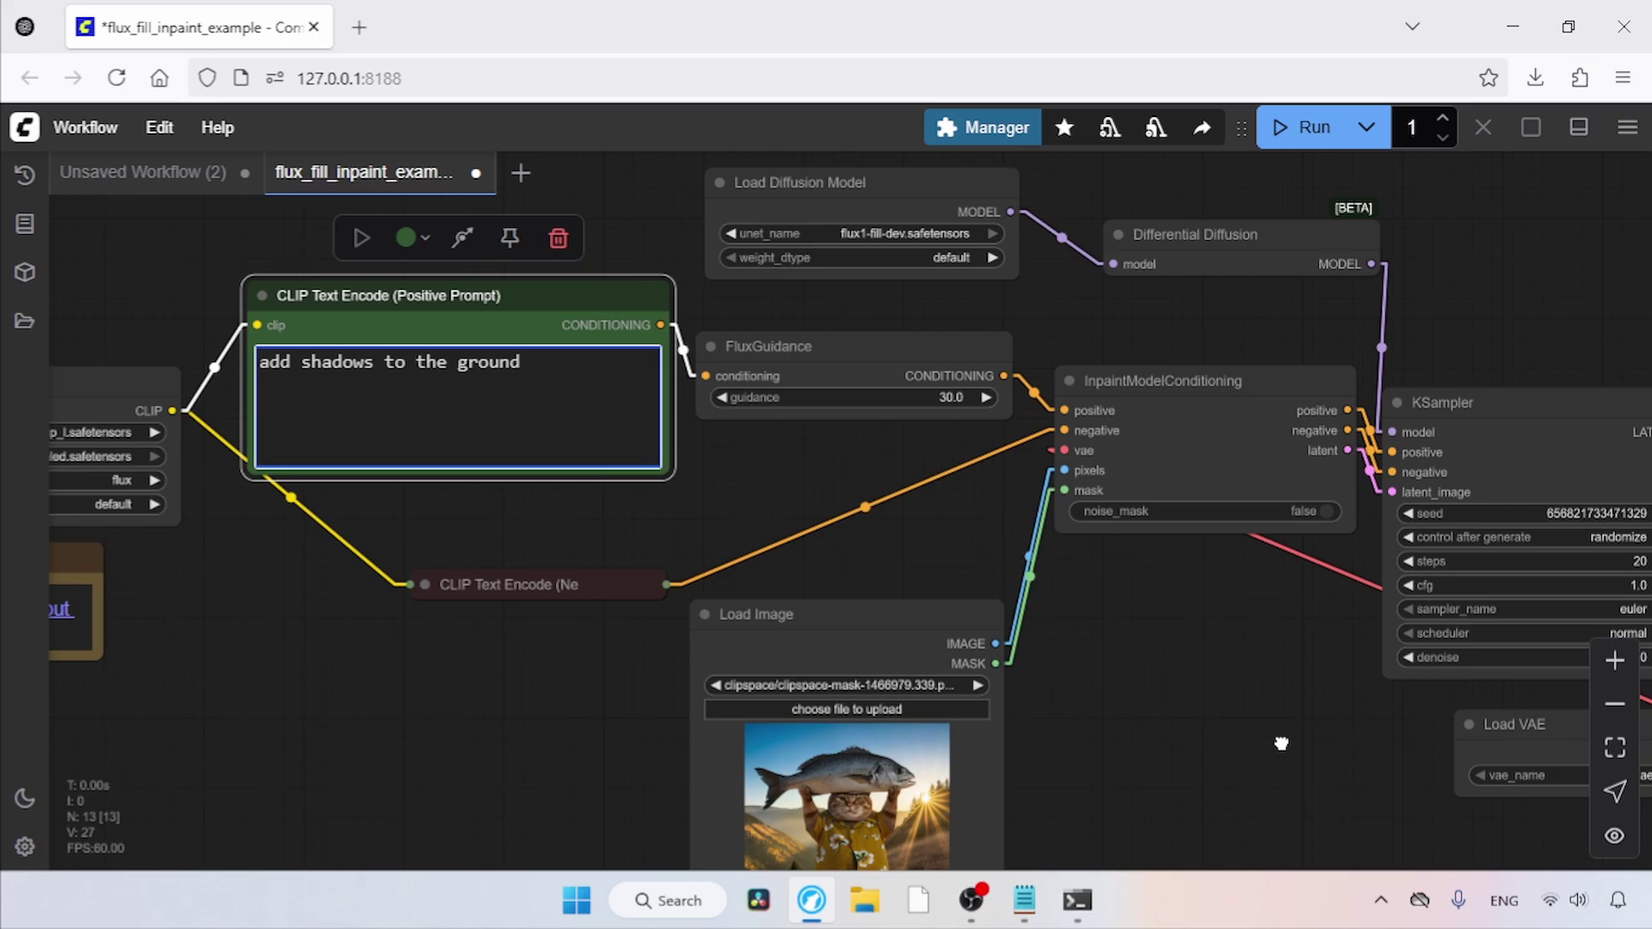
left_click_drag(1276, 741, 374, 616)
left_click_drag(996, 623, 649, 568)
Step: Run the inpaint and open the result ComfyUI_00173_.png full-size in a new tab
left_click(1308, 127)
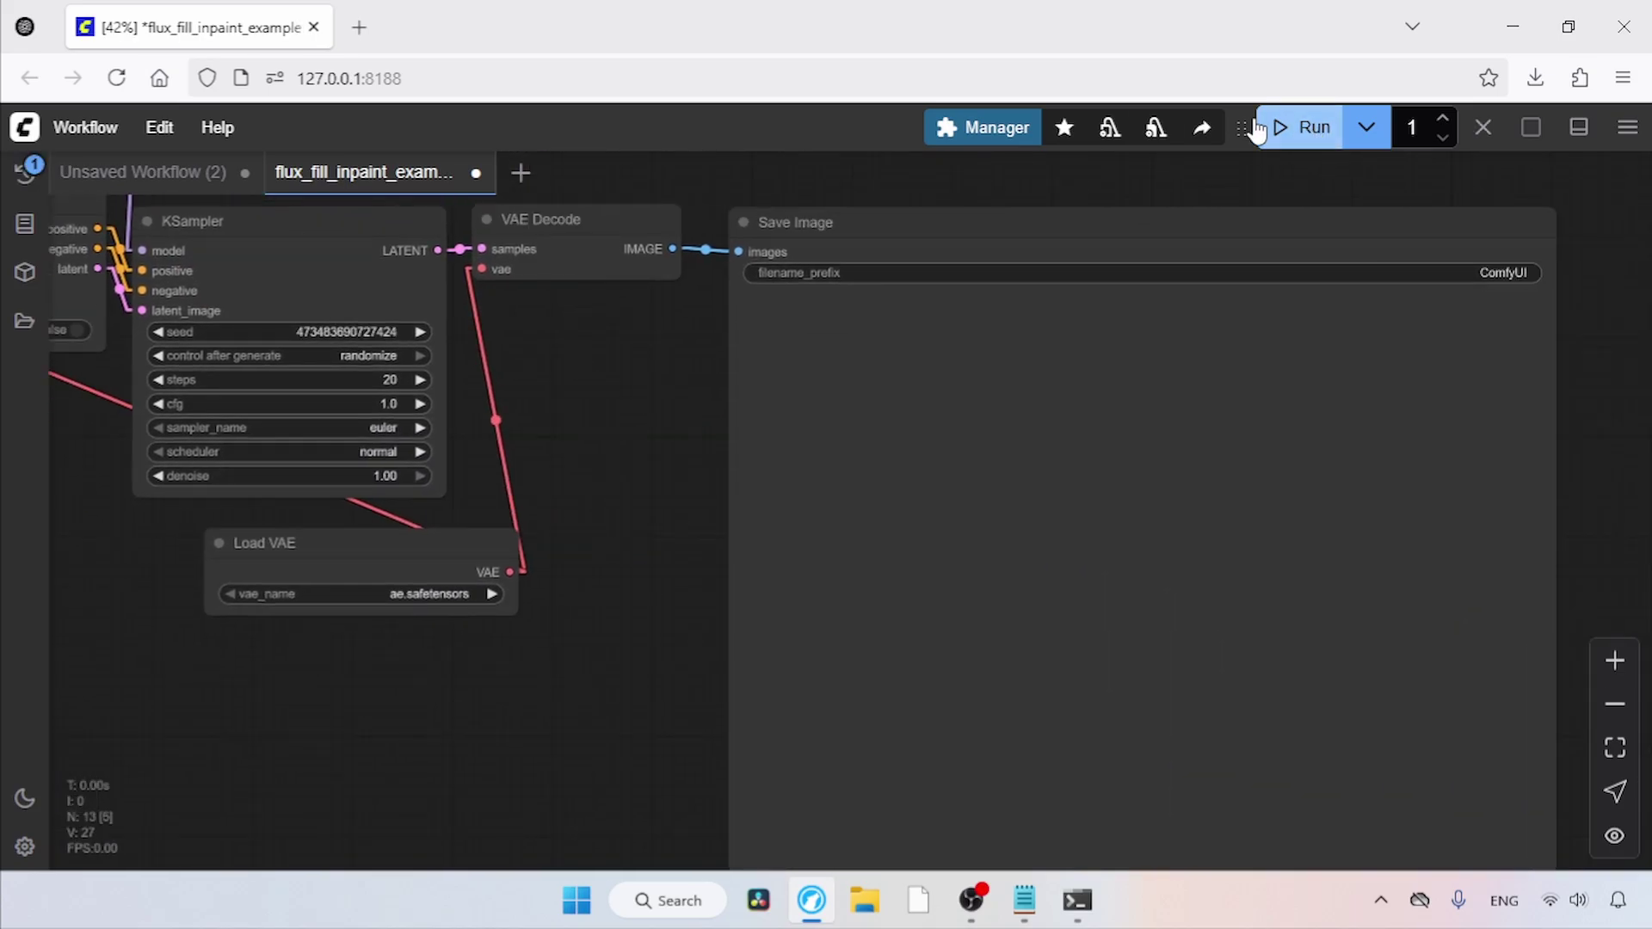
left_click_drag(711, 602, 576, 332)
right_click(1045, 239)
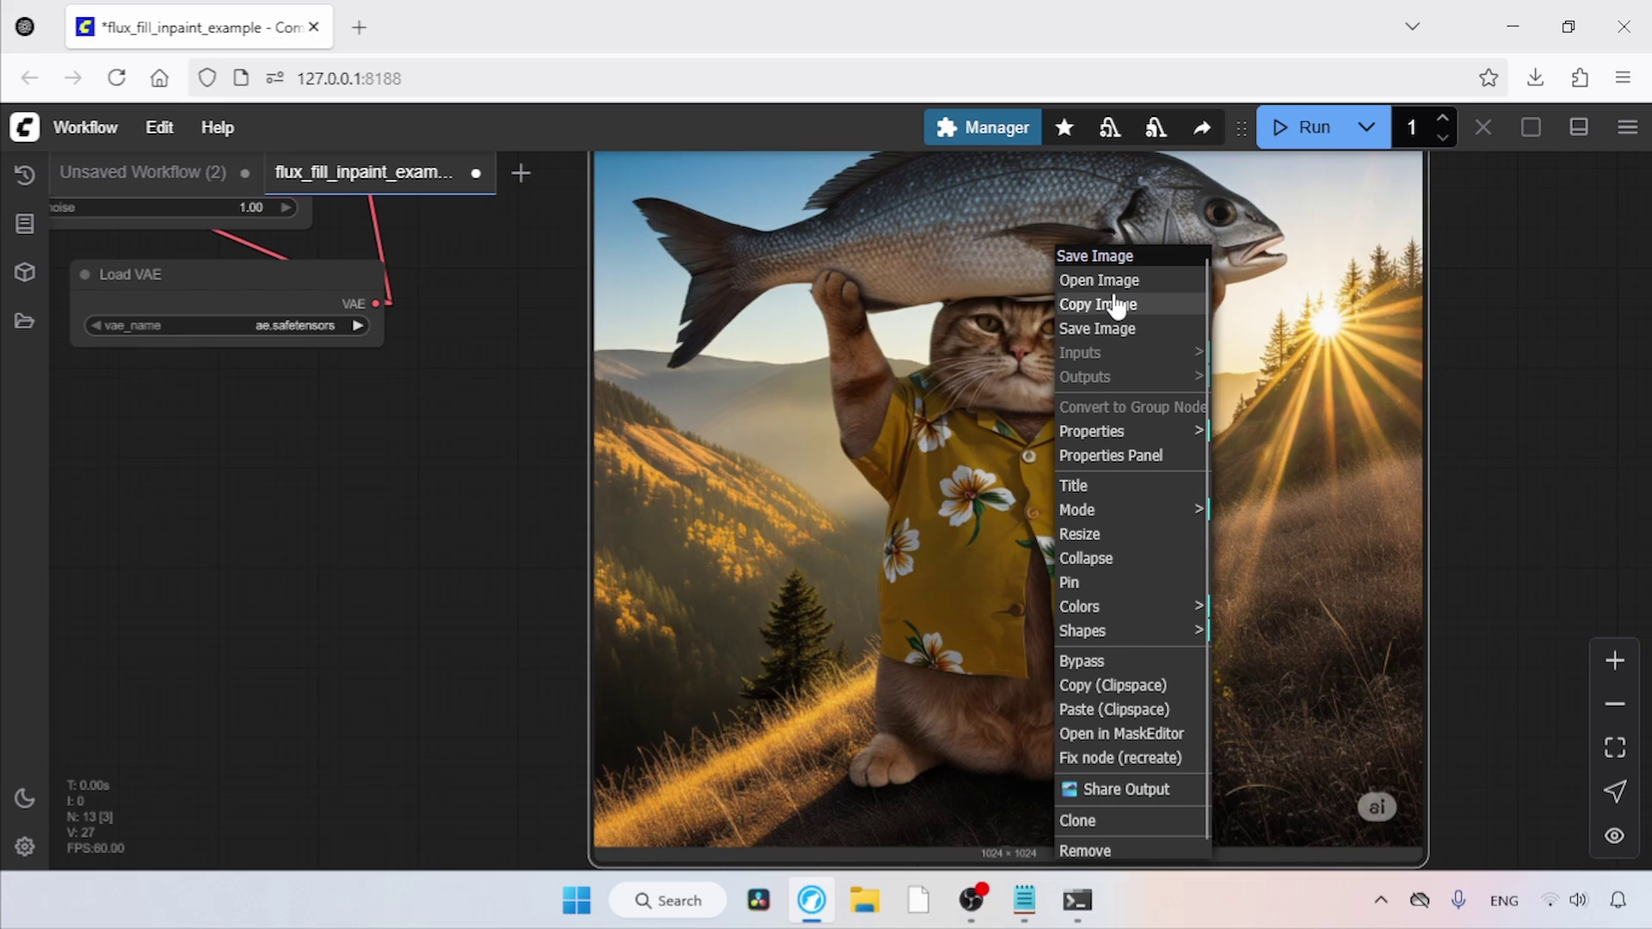
left_click(1086, 277)
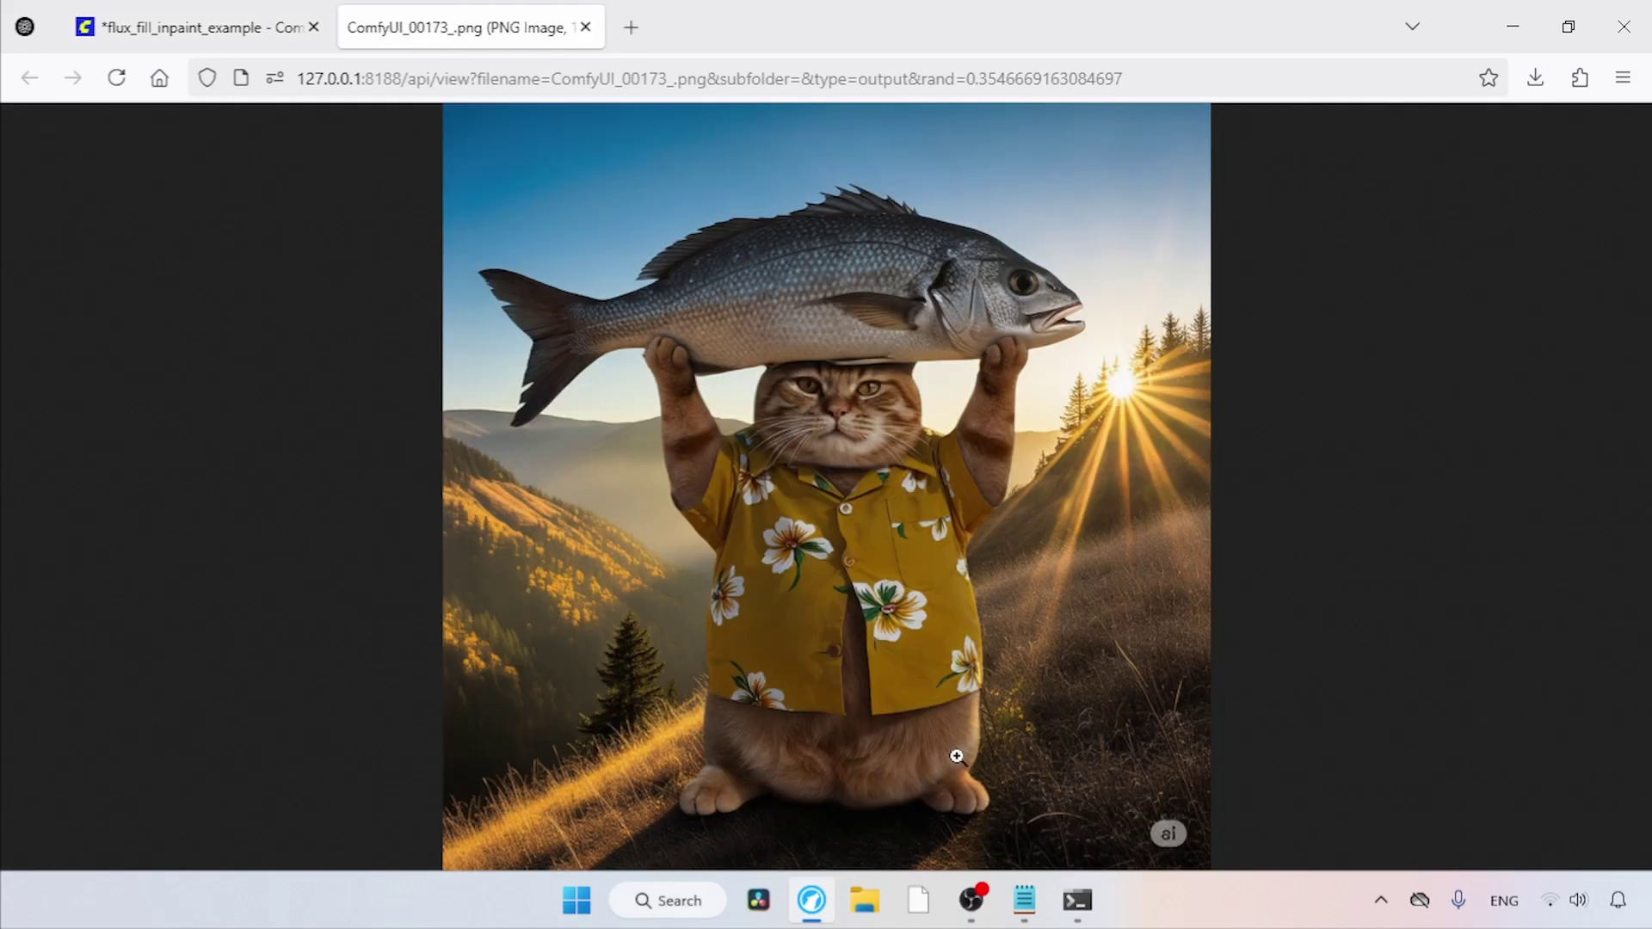